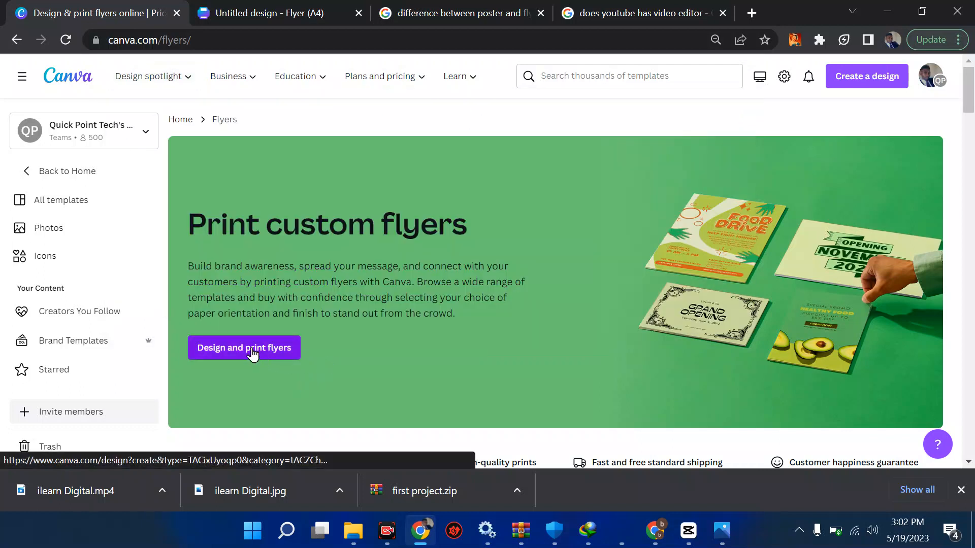
left_click(870, 81)
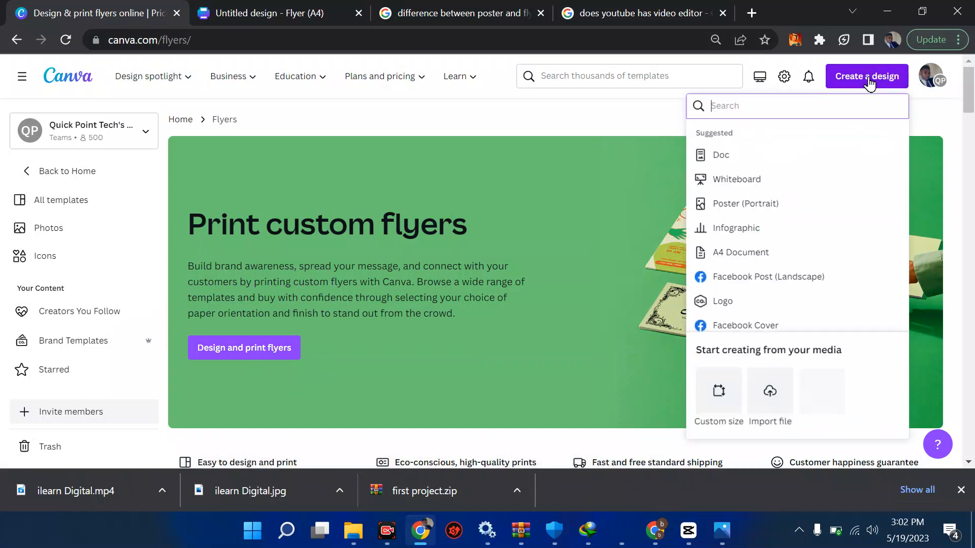
left_click(728, 386)
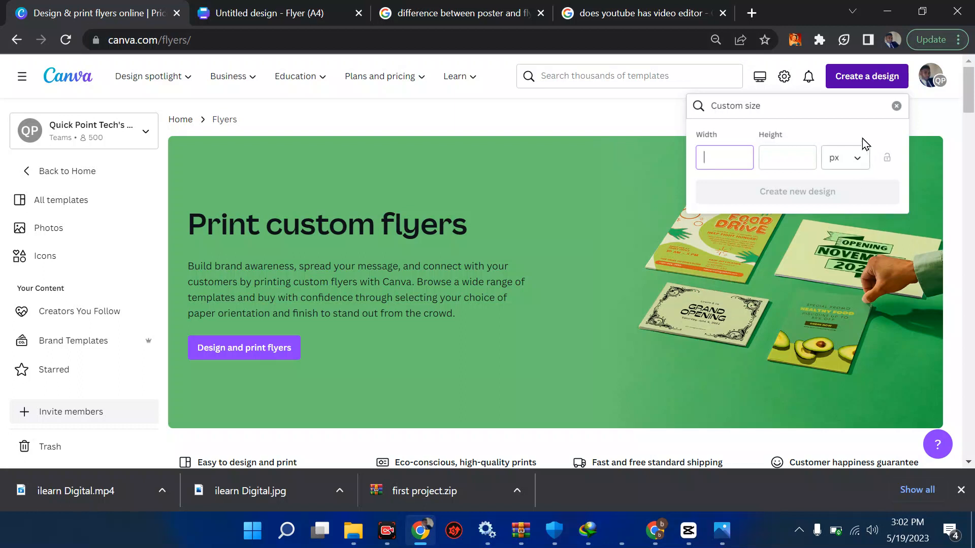
left_click(848, 157)
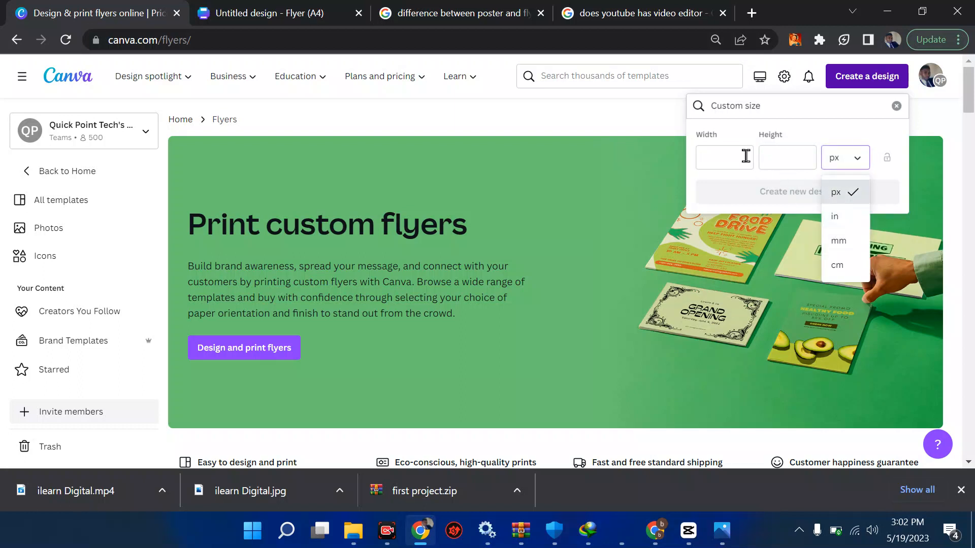
left_click(725, 157)
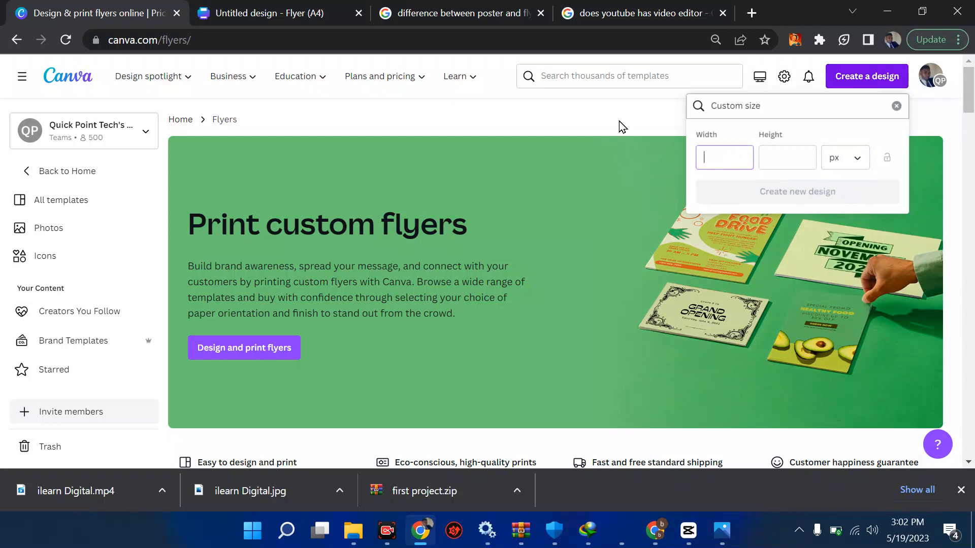
left_click(582, 126)
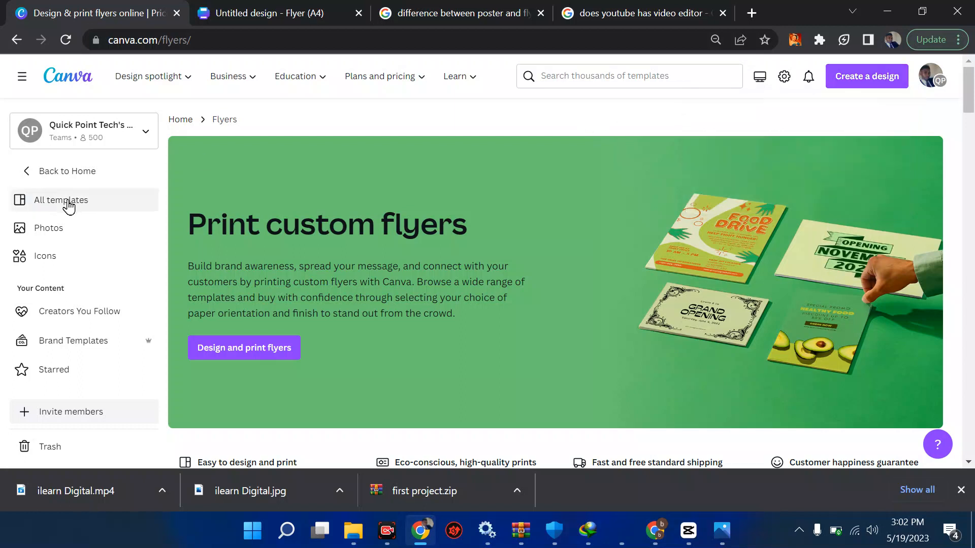
Switch to the open A4 flyer design and review the sample flyers on pages 2 to 4
left_click(215, 7)
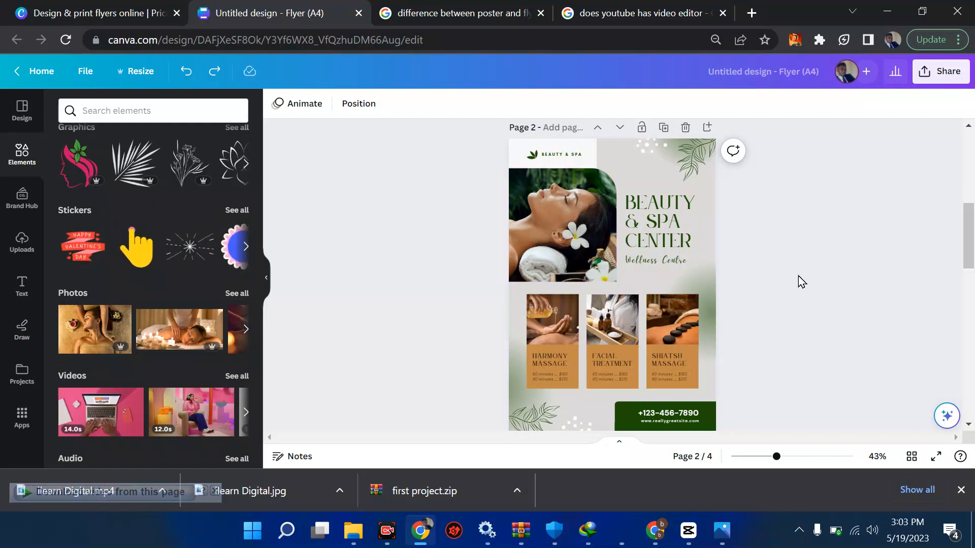
scroll(799, 279, "down", 3)
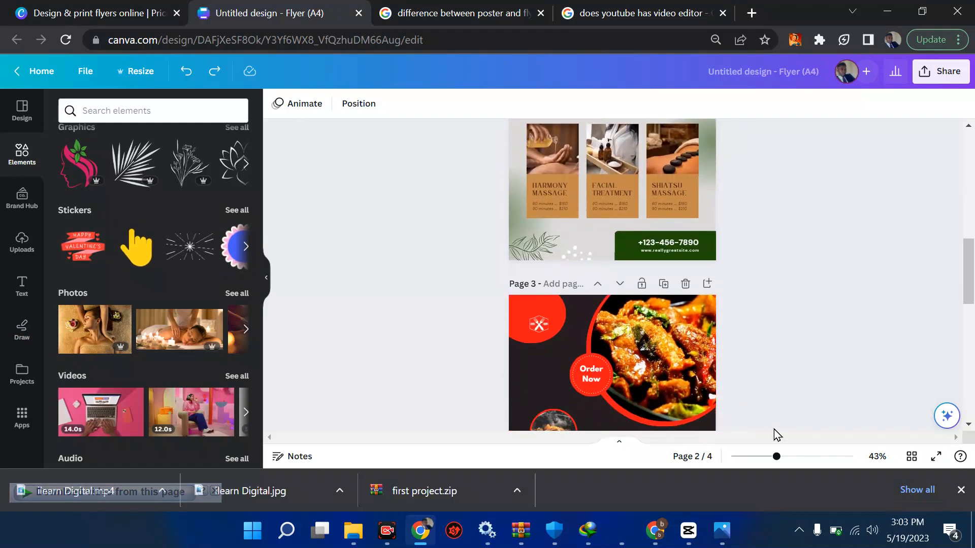
left_click_drag(777, 456, 782, 457)
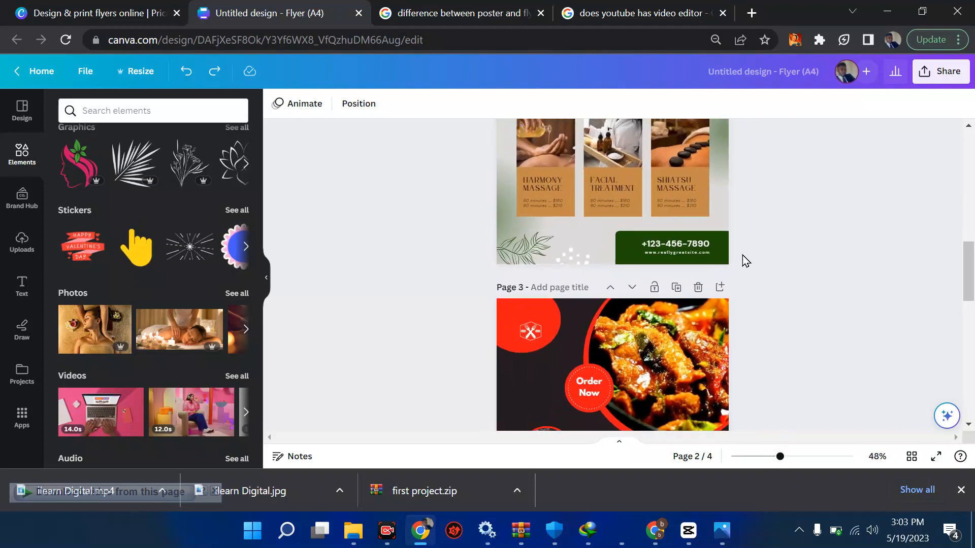
scroll(743, 255, "up", 5)
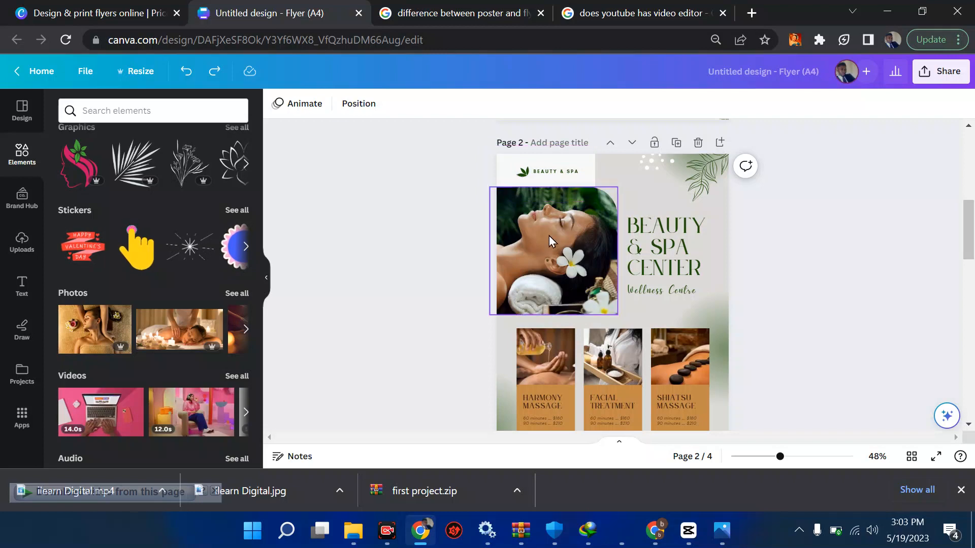
scroll(549, 235, "down", 5)
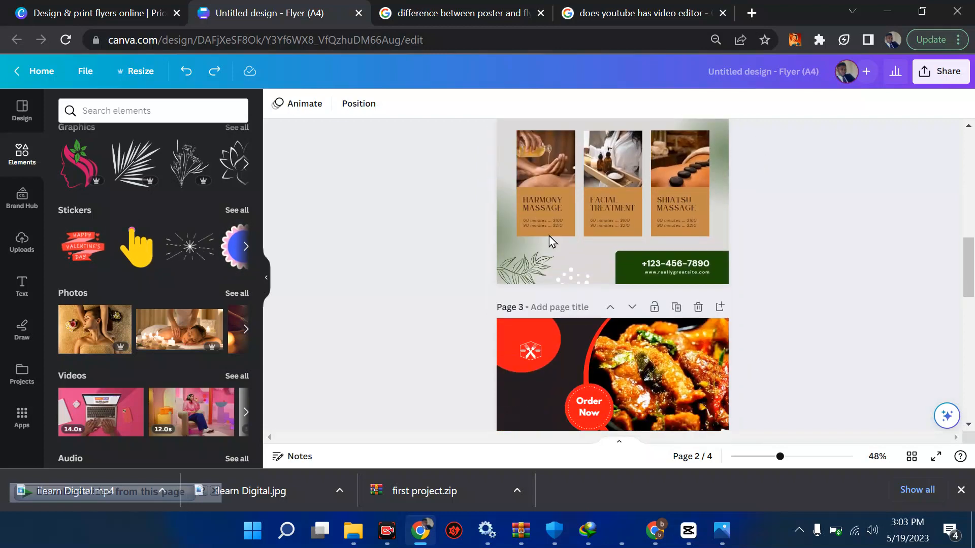
scroll(648, 351, "down", 2)
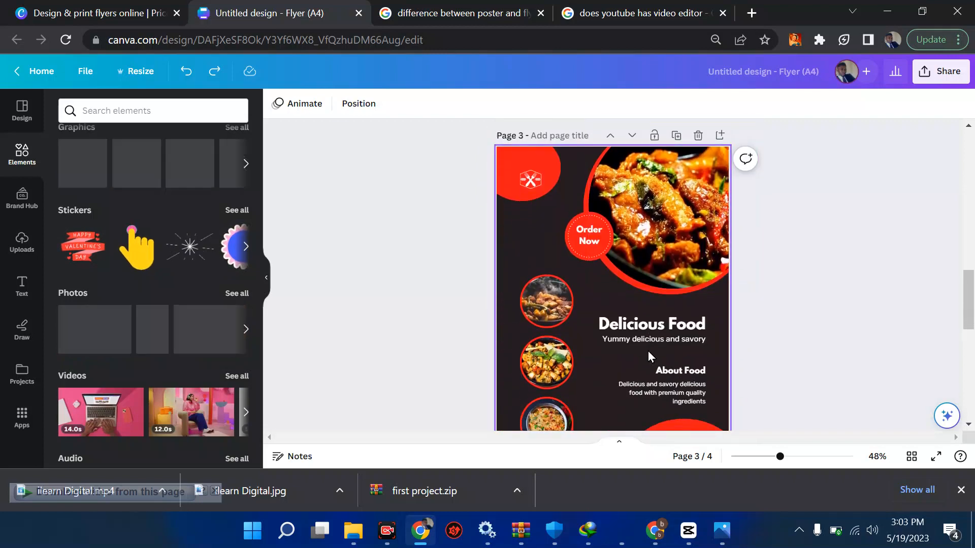
scroll(571, 328, "down", 7)
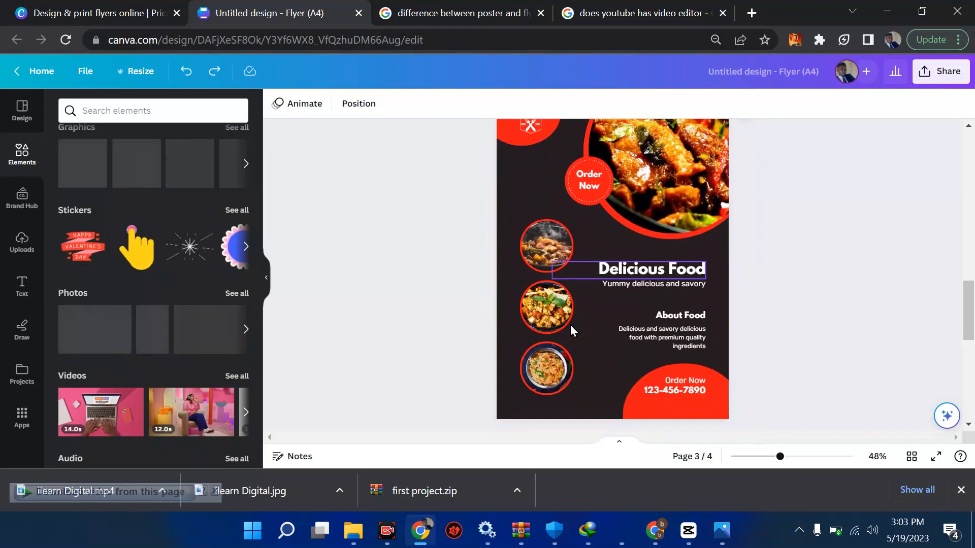
scroll(570, 329, "down", 1)
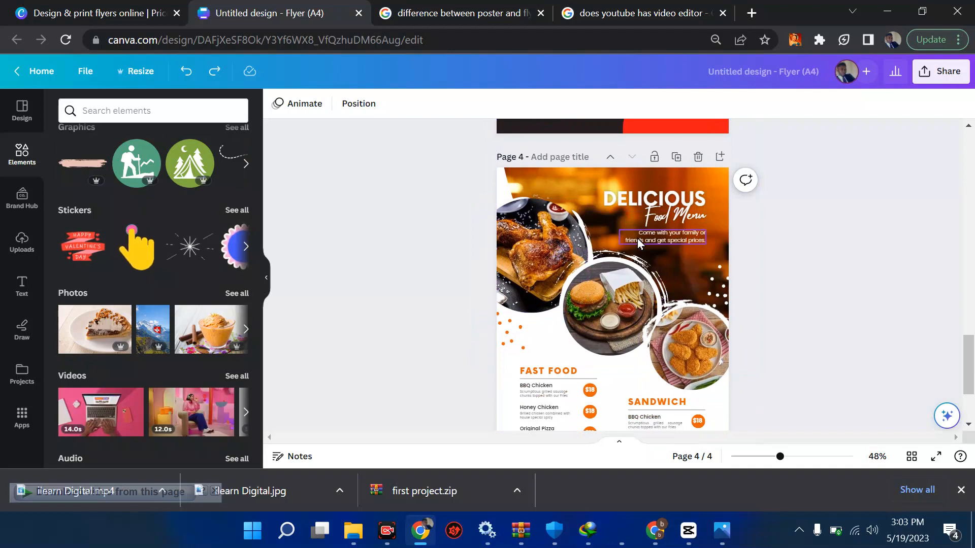
scroll(638, 239, "down", 1)
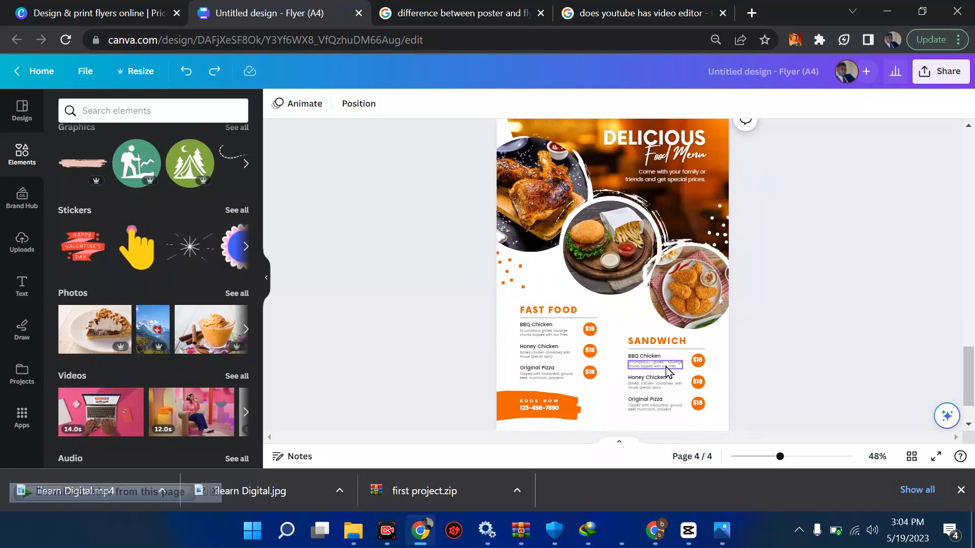
scroll(665, 367, "down", 1)
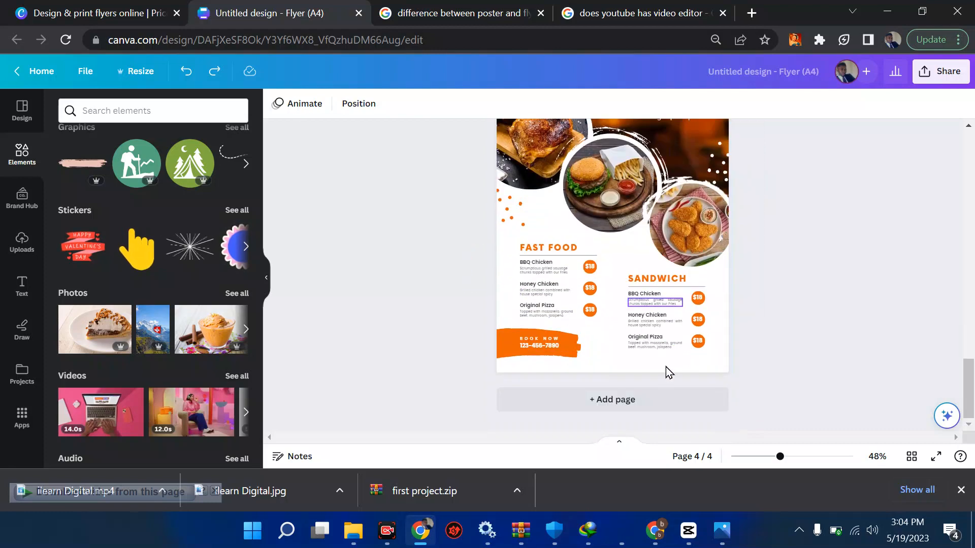
Add a blank page after the food menu flyer on page 4
left_click(613, 405)
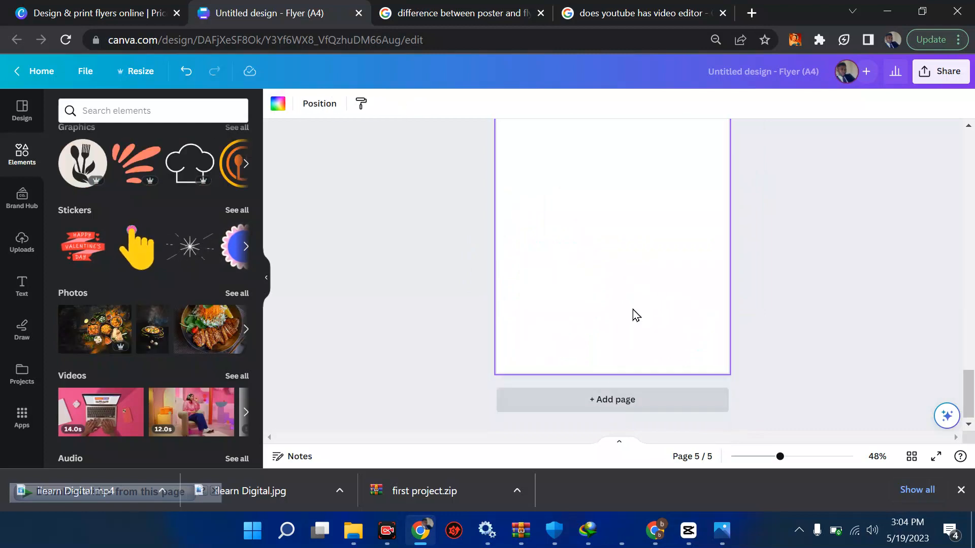
scroll(633, 309, "up", 6)
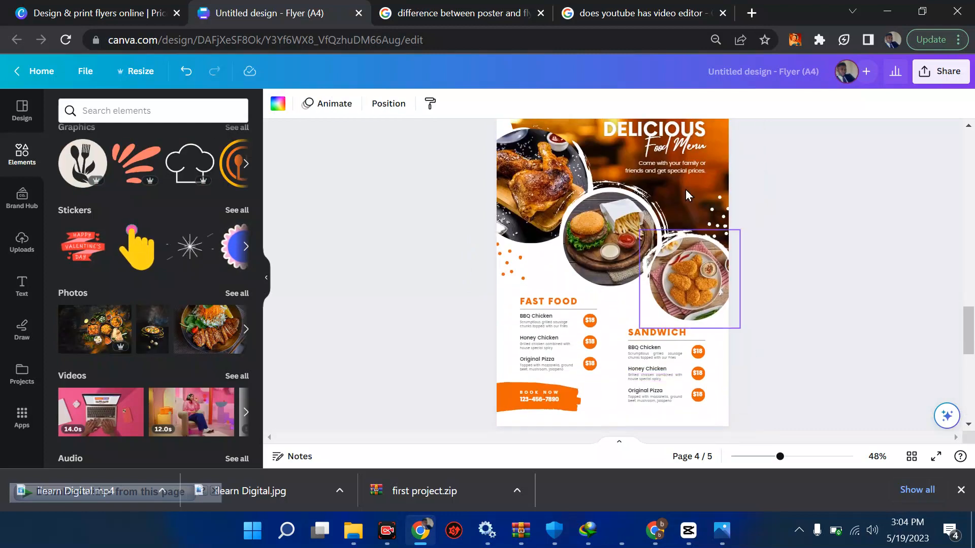
scroll(670, 193, "up", 2)
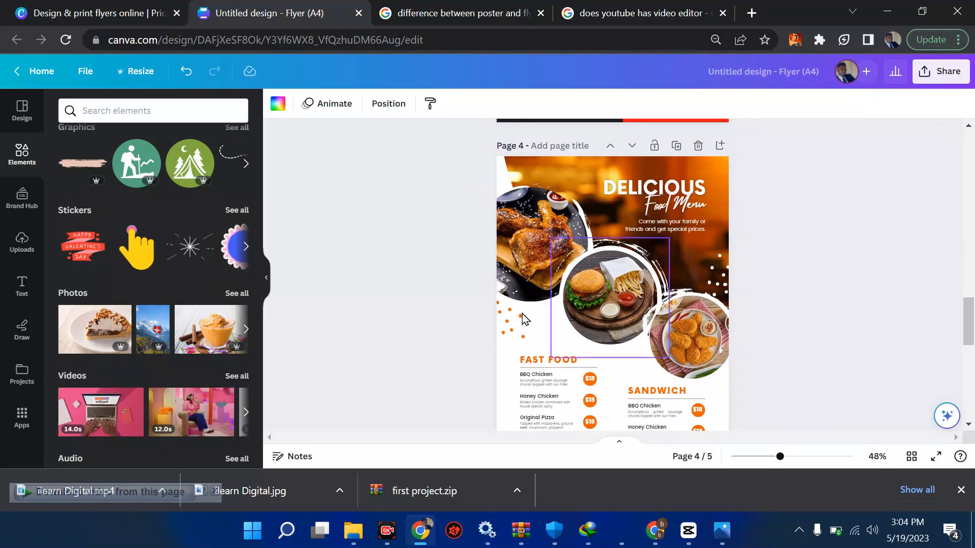
scroll(551, 351, "down", 7)
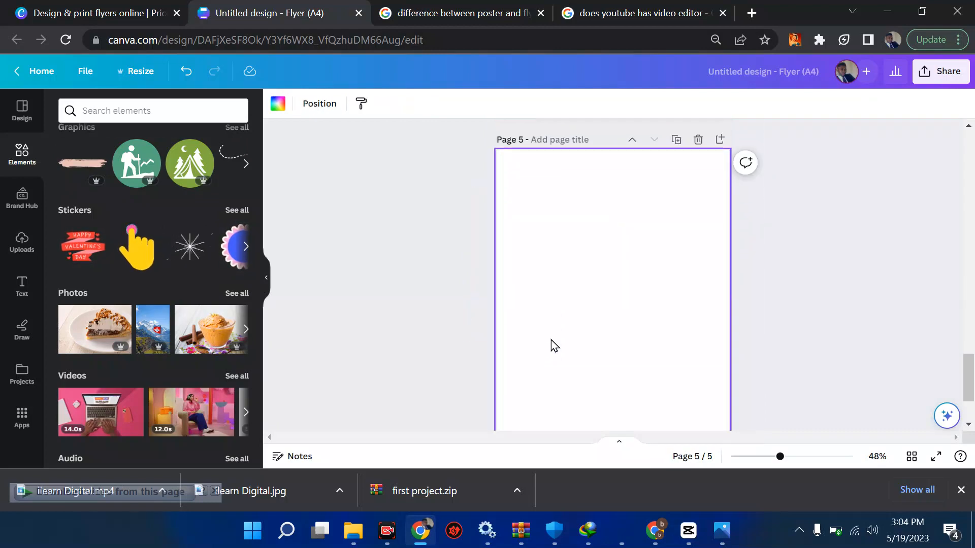
Shift the blurred restaurant background photo to the right within its crop on the page 4 food menu flyer
scroll(551, 344, "up", 8)
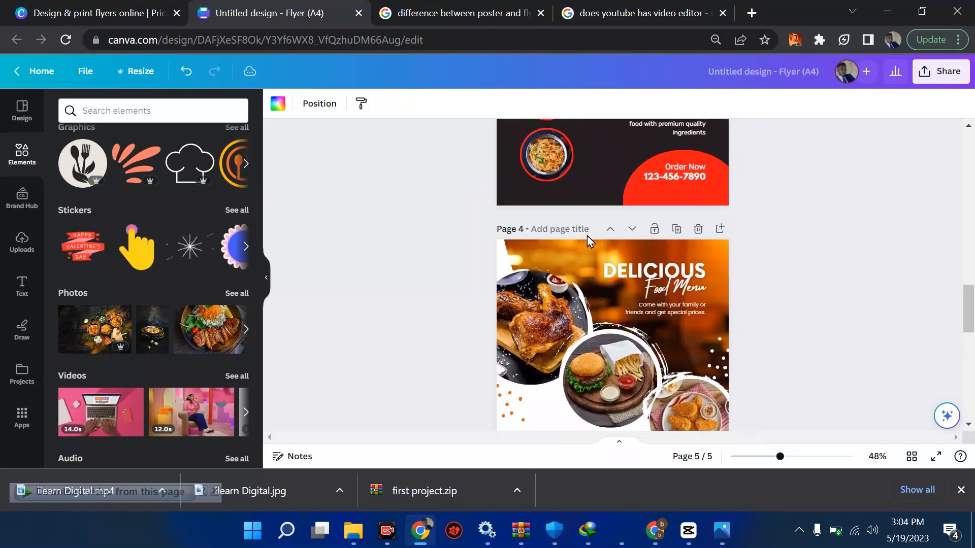
left_click(574, 260)
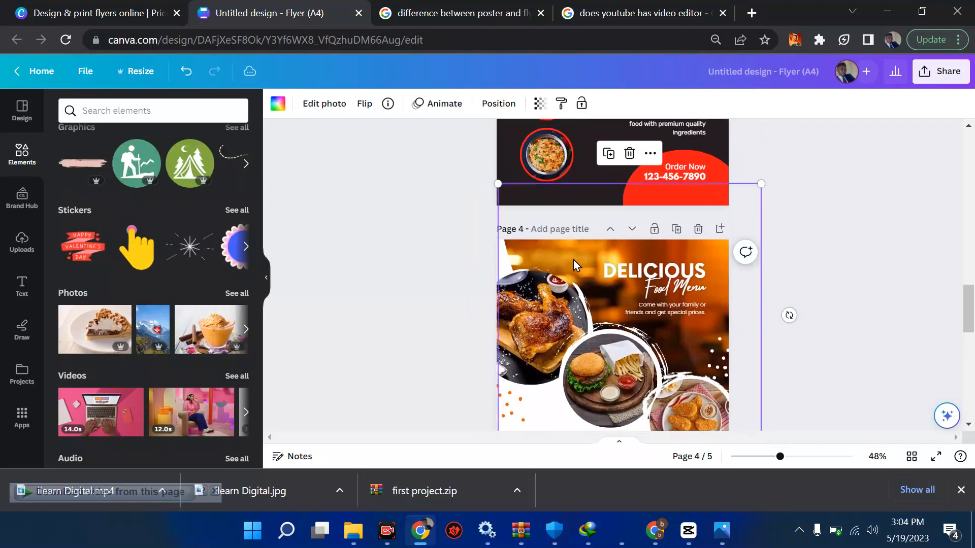
double_click(576, 259)
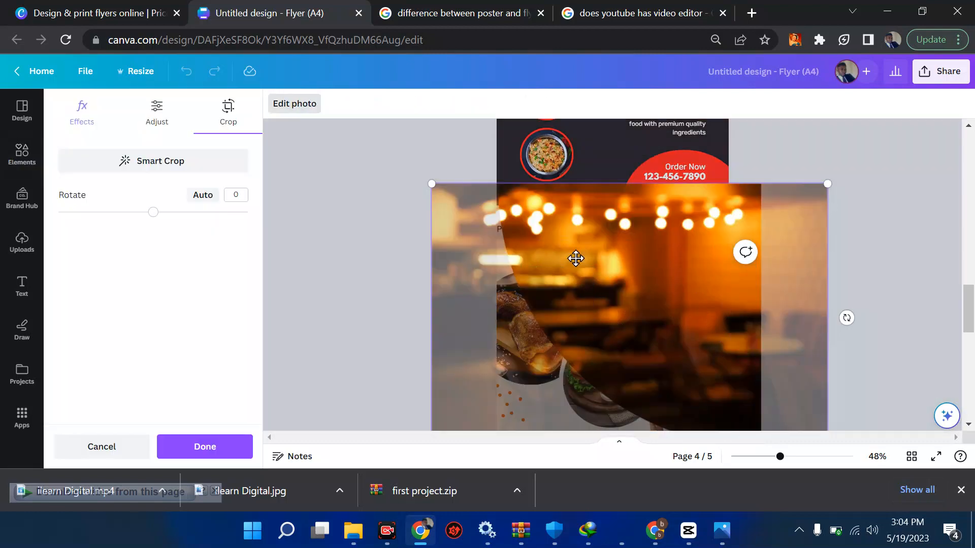
double_click(576, 259)
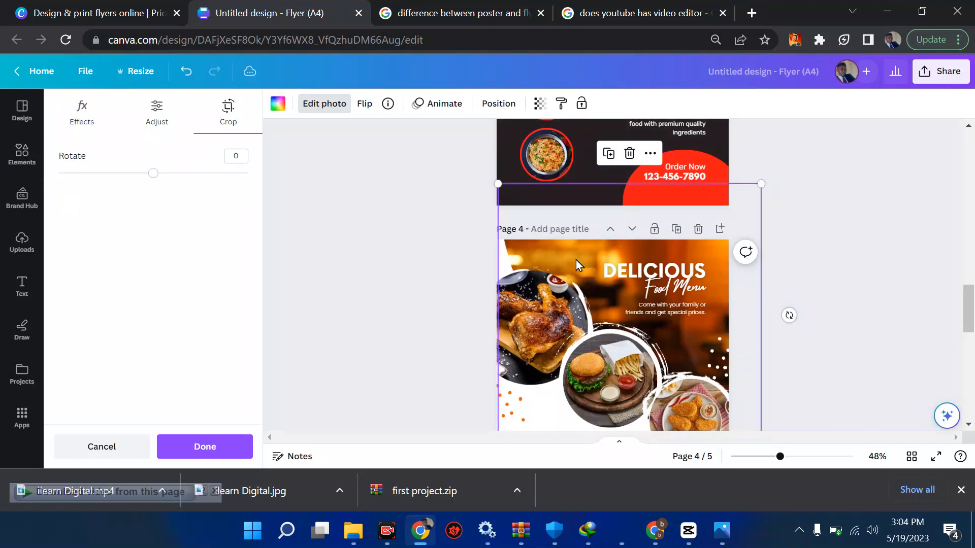
double_click(575, 260)
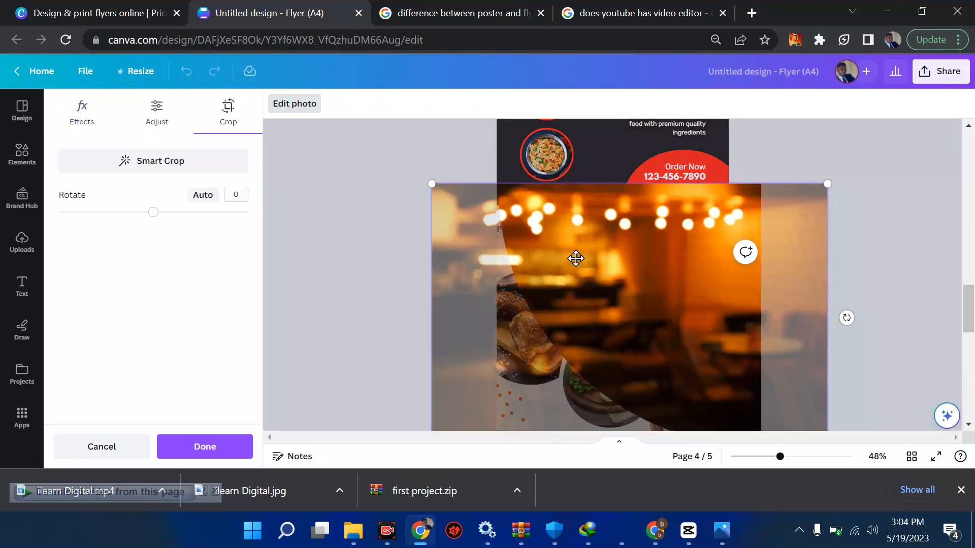
left_click_drag(576, 258, 800, 260)
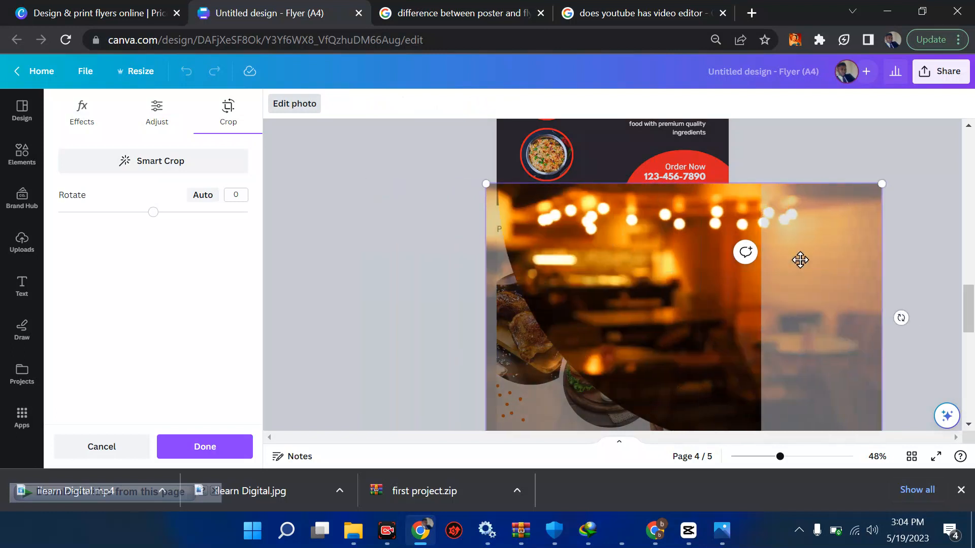
double_click(665, 238)
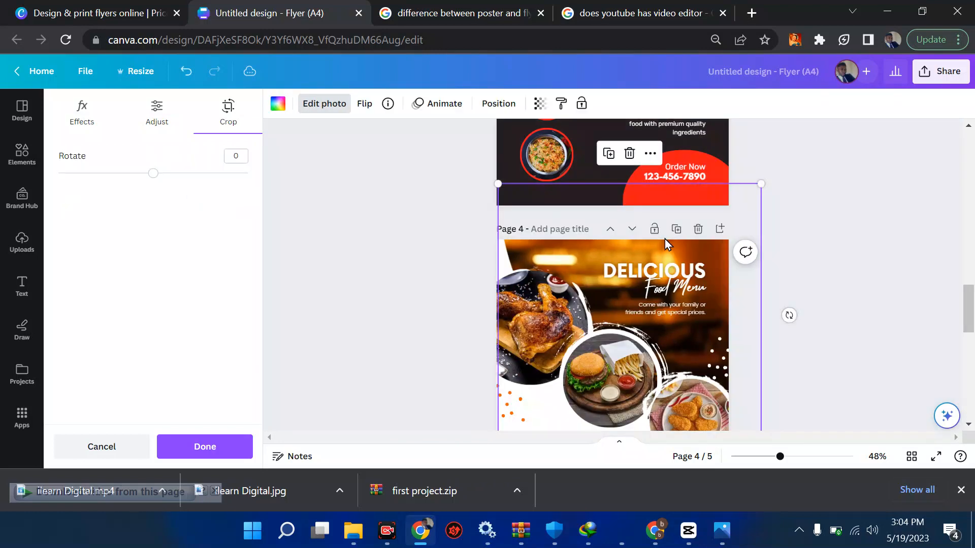
scroll(705, 267, "down", 2)
scroll(704, 266, "up", 2)
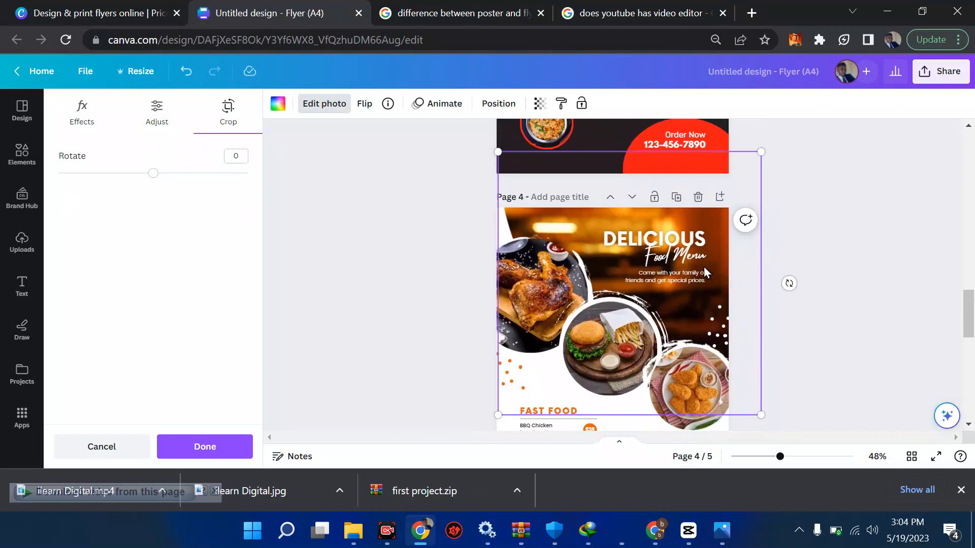
Search the elements library for "frame" and browse the results alongside the page 4 flyer
left_click(36, 173)
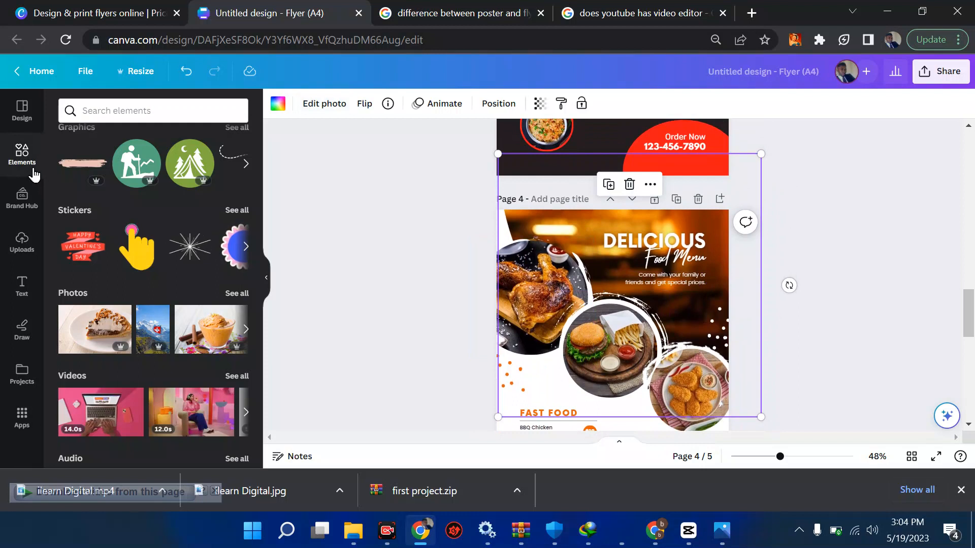
left_click(98, 108)
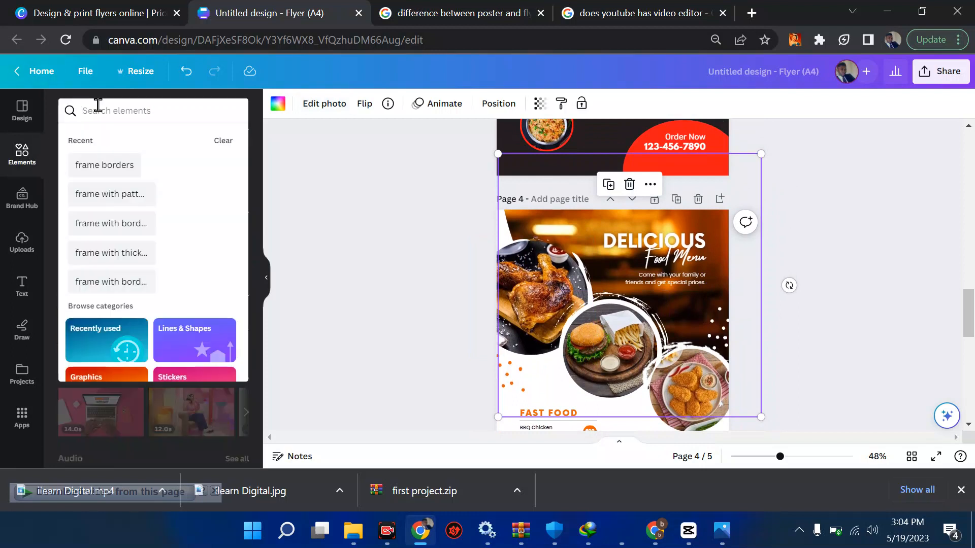
type("fra")
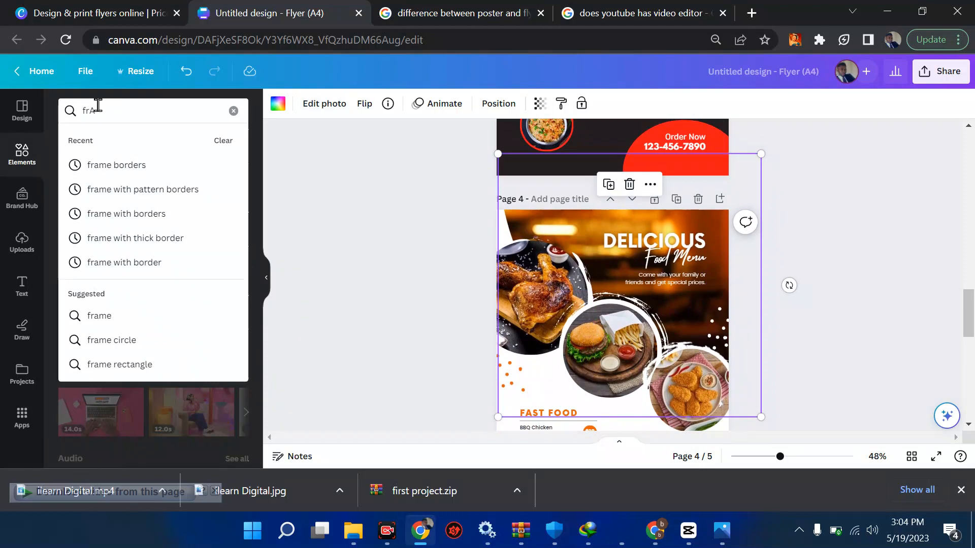
key("BackSpace")
type("ame")
key("Return")
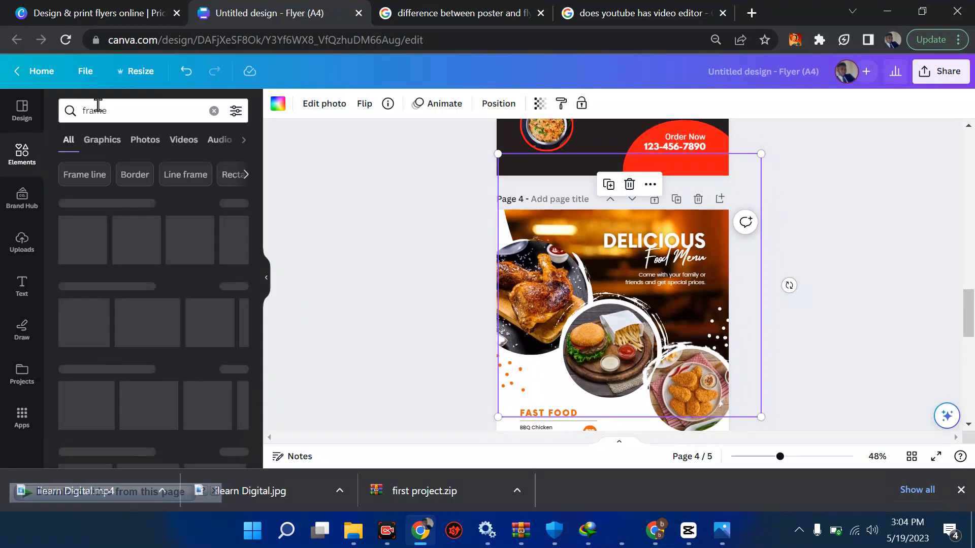
scroll(273, 212, "down", 4)
scroll(542, 308, "up", 8)
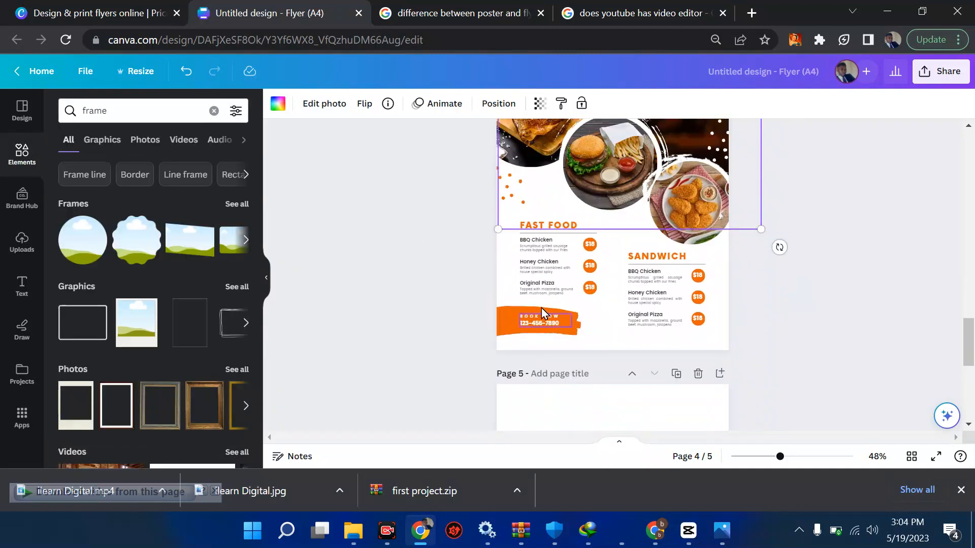
scroll(541, 308, "down", 5)
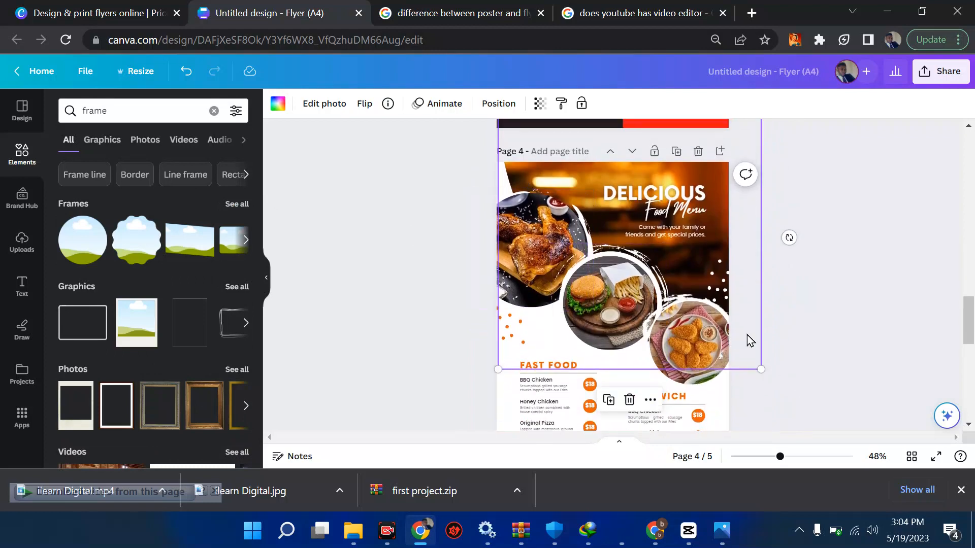
scroll(400, 304, "down", 3)
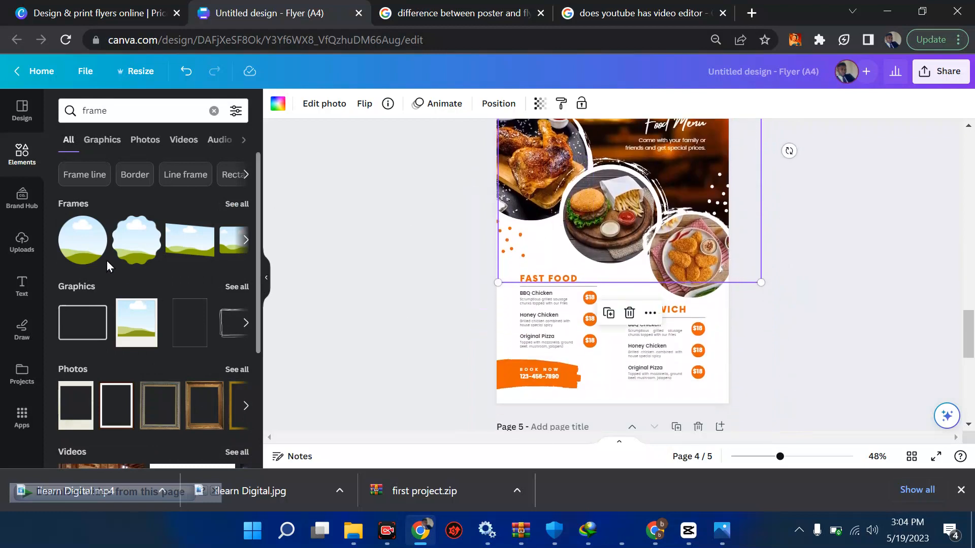
scroll(91, 243, "down", 4)
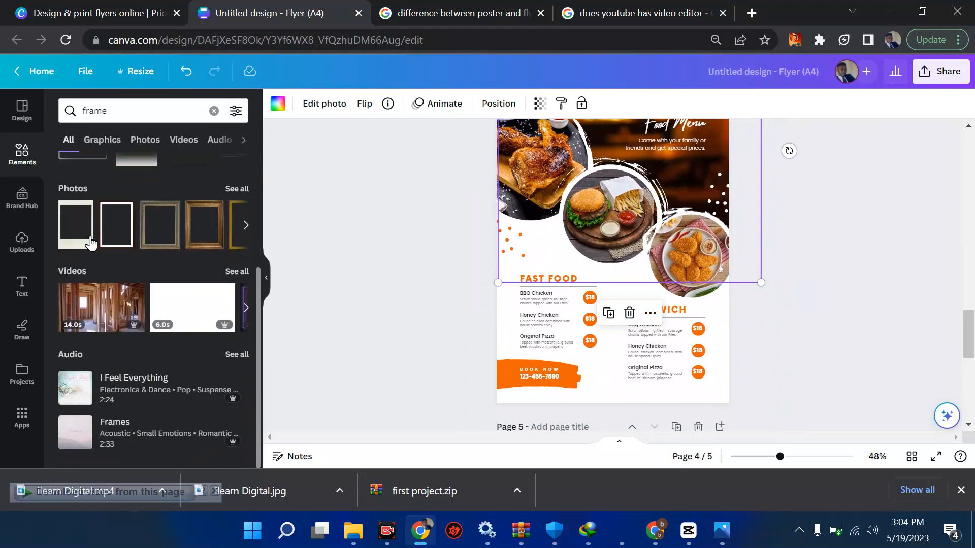
Add a circle frame to page 5 and enlarge it so it overhangs the page's upper-right corner
scroll(407, 242, "down", 6)
scroll(408, 242, "up", 1)
scroll(192, 172, "up", 4)
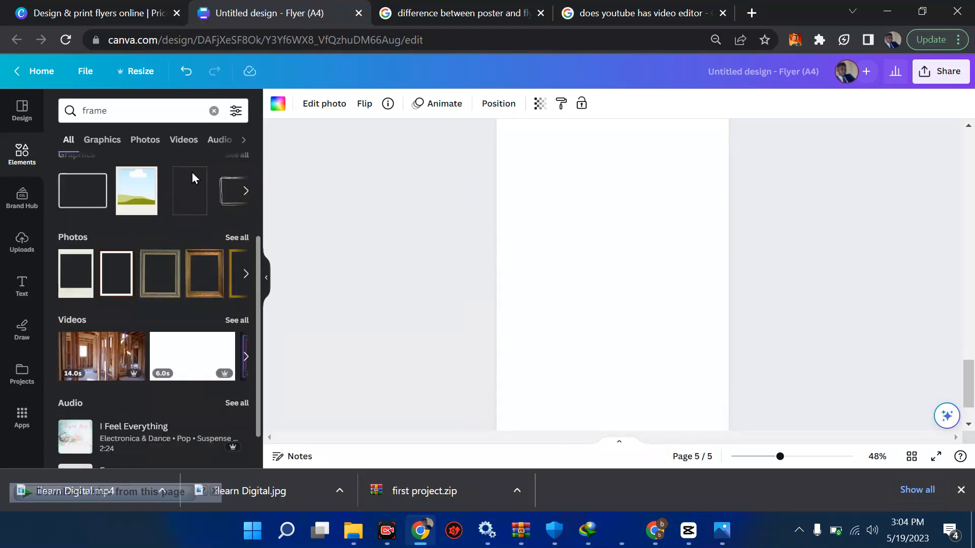
left_click(88, 235)
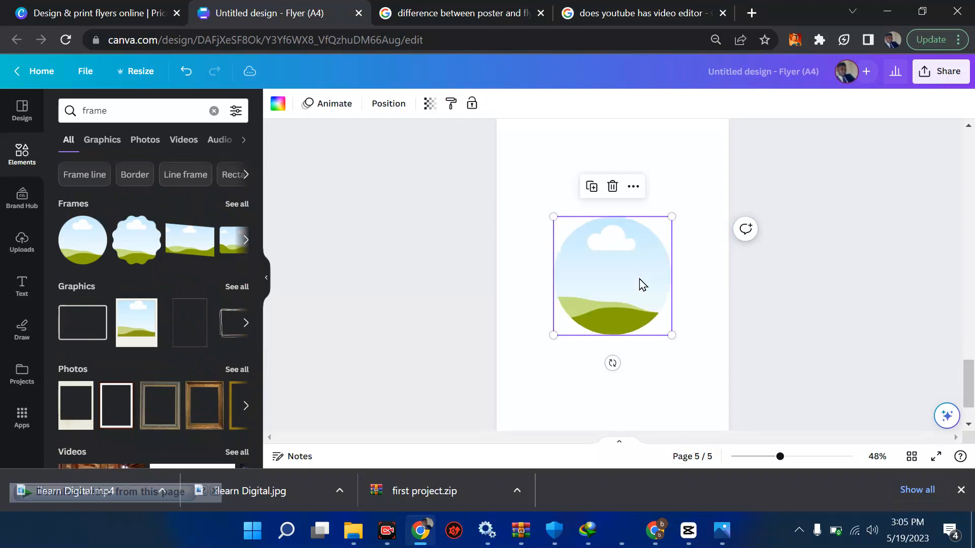
scroll(633, 200, "up", 1)
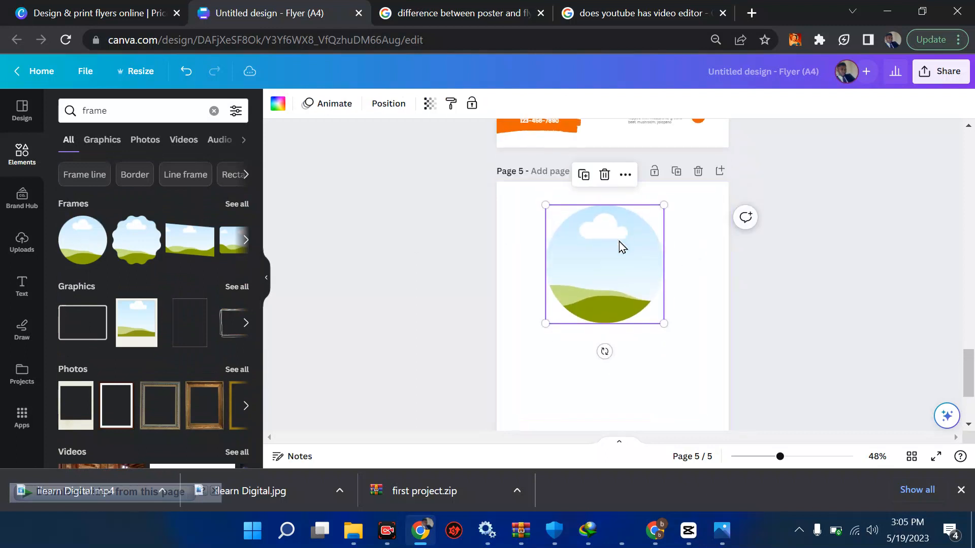
left_click_drag(619, 246, 739, 201)
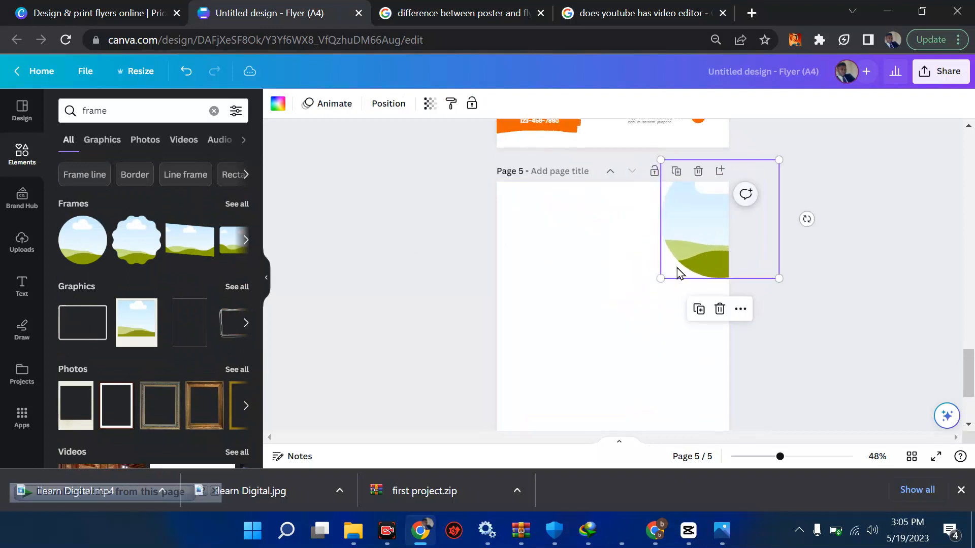
left_click_drag(660, 279, 510, 397)
left_click_drag(597, 326, 645, 299)
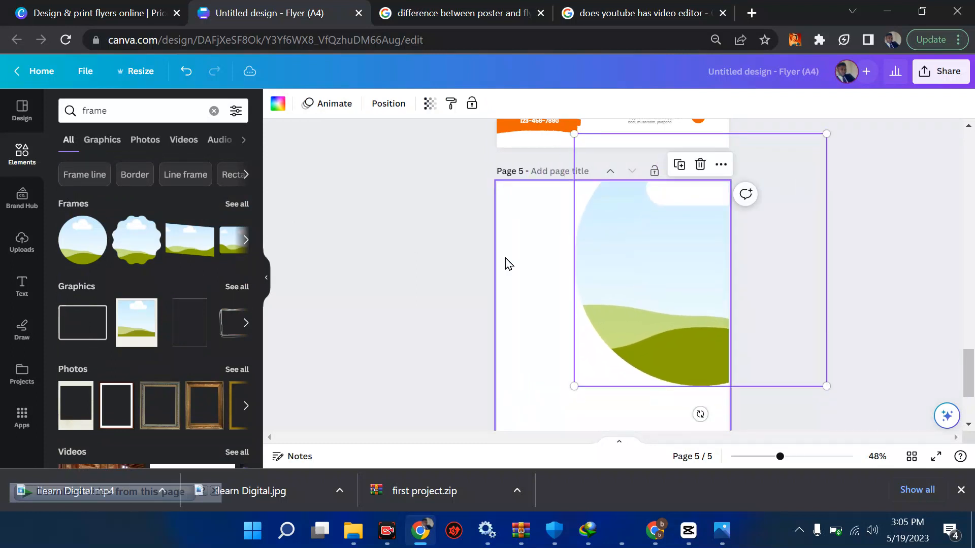
Try enlarging and repositioning the circle frame to match the curved background on page 4, and delete the frame
scroll(434, 244, "up", 8)
scroll(433, 244, "down", 3)
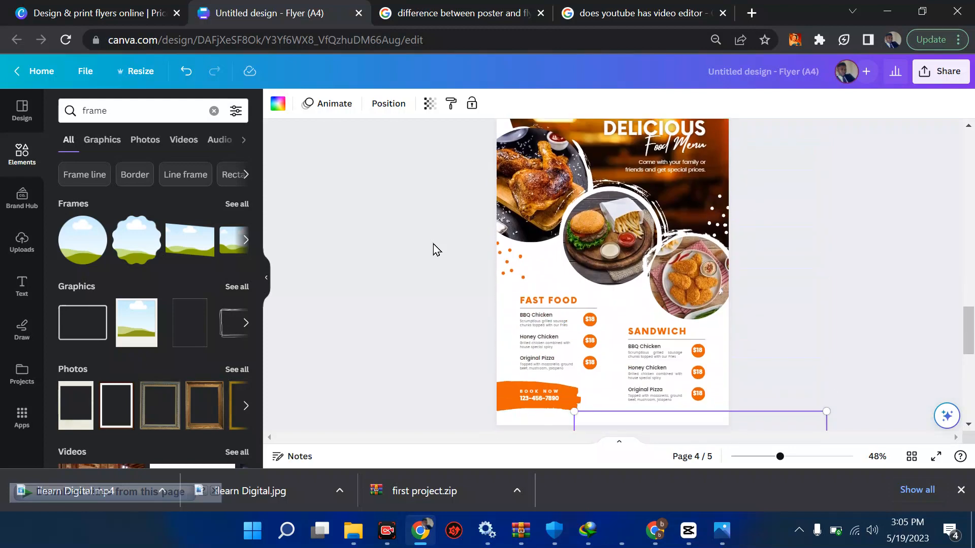
scroll(434, 243, "up", 1)
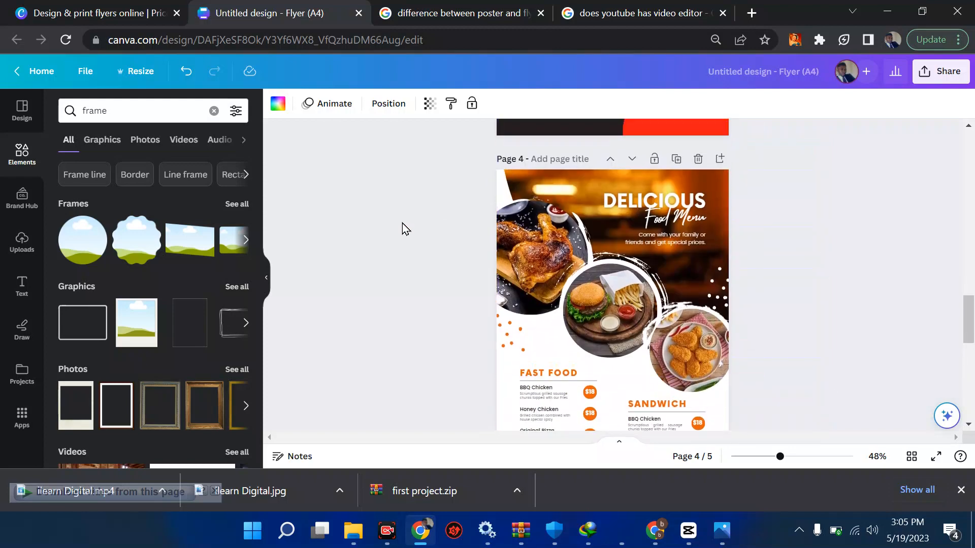
scroll(402, 223, "down", 9)
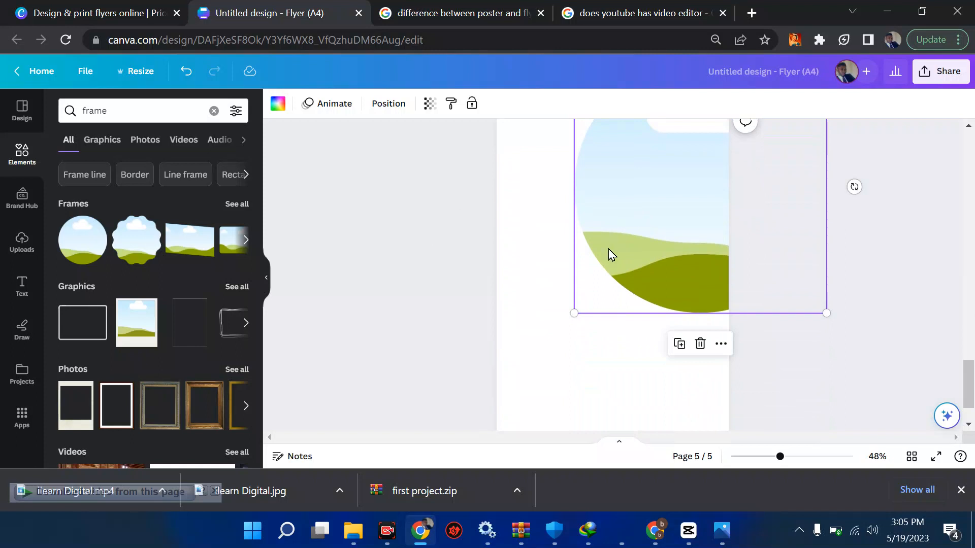
scroll(608, 249, "up", 2)
left_click_drag(572, 257, 539, 242)
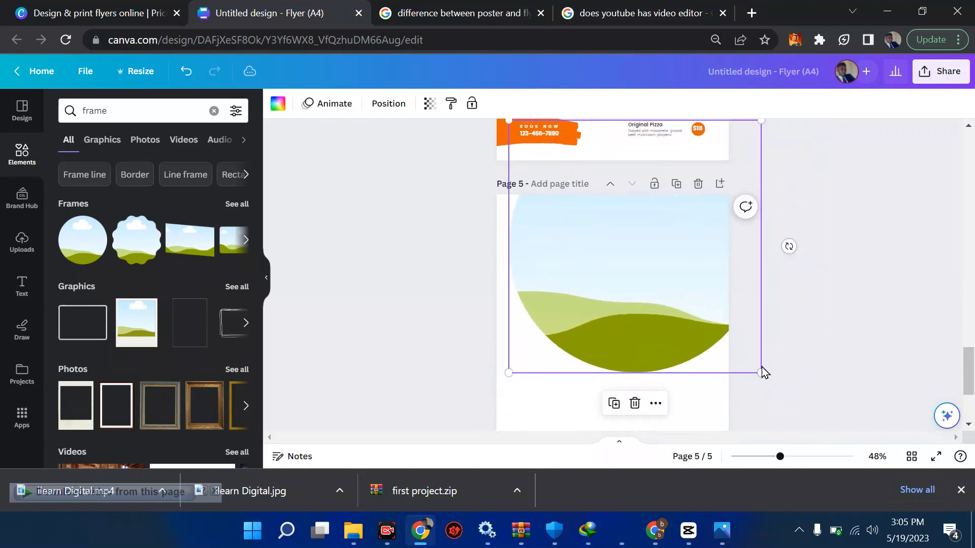
left_click_drag(805, 390, 849, 394)
left_click_drag(665, 360, 679, 337)
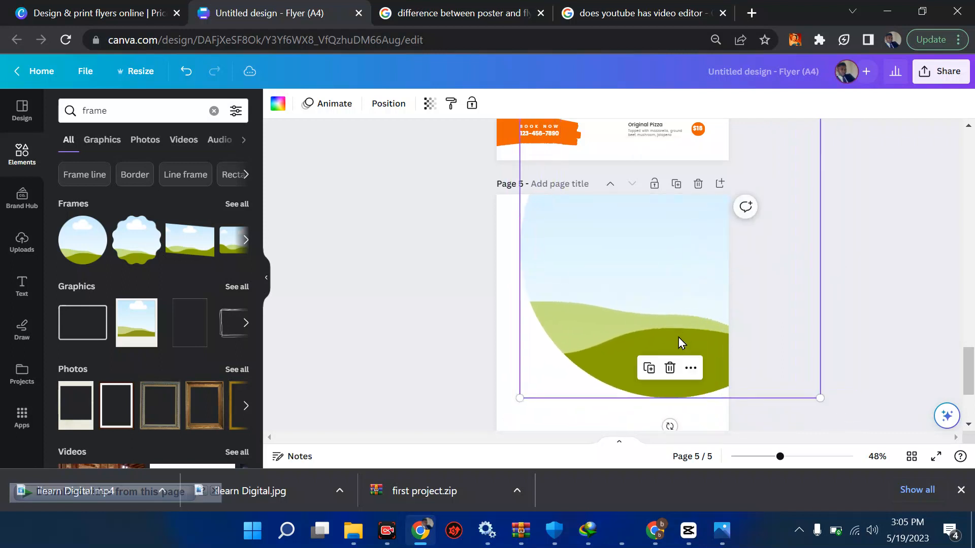
key("Delete")
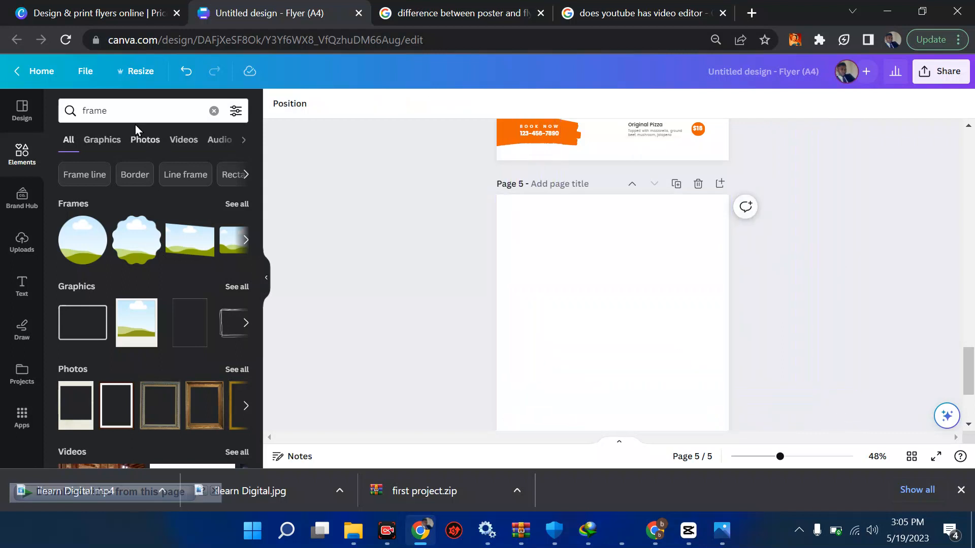
Search the elements library for "half frame" and add the left half-circle frame to page 5
left_click(104, 111)
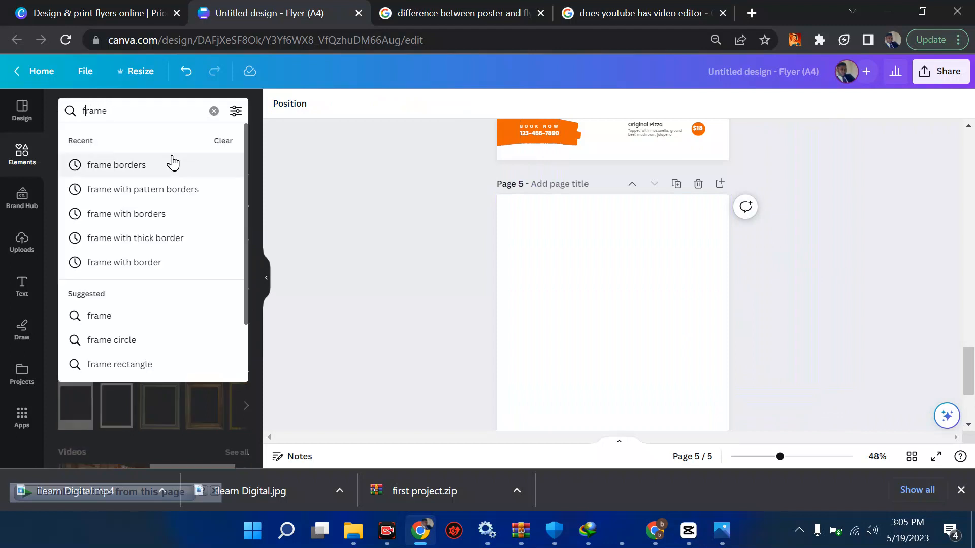
type("half")
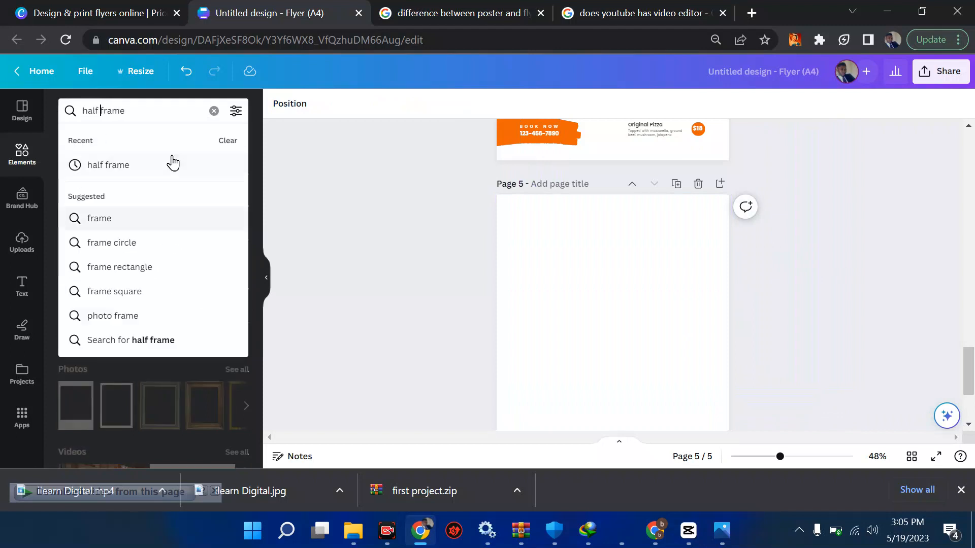
key("Return")
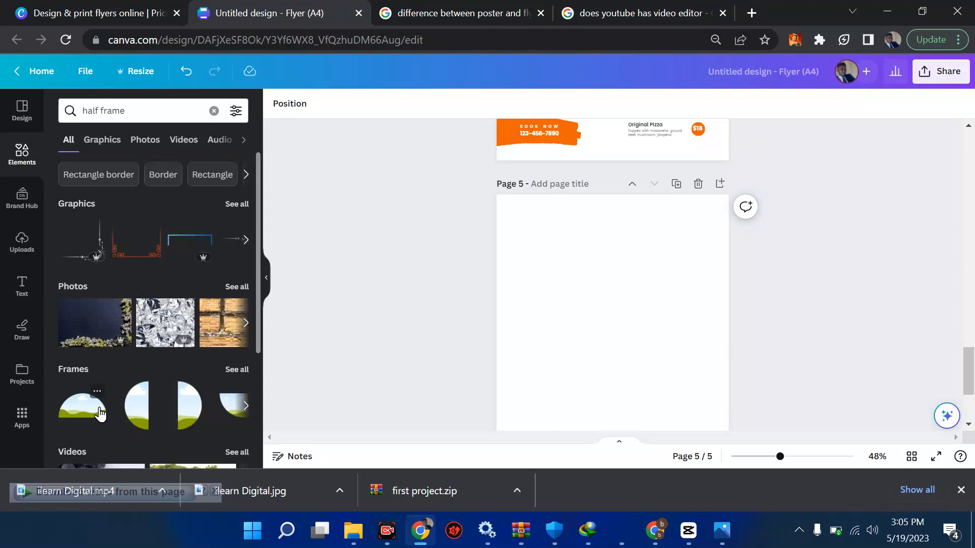
scroll(446, 248, "up", 10)
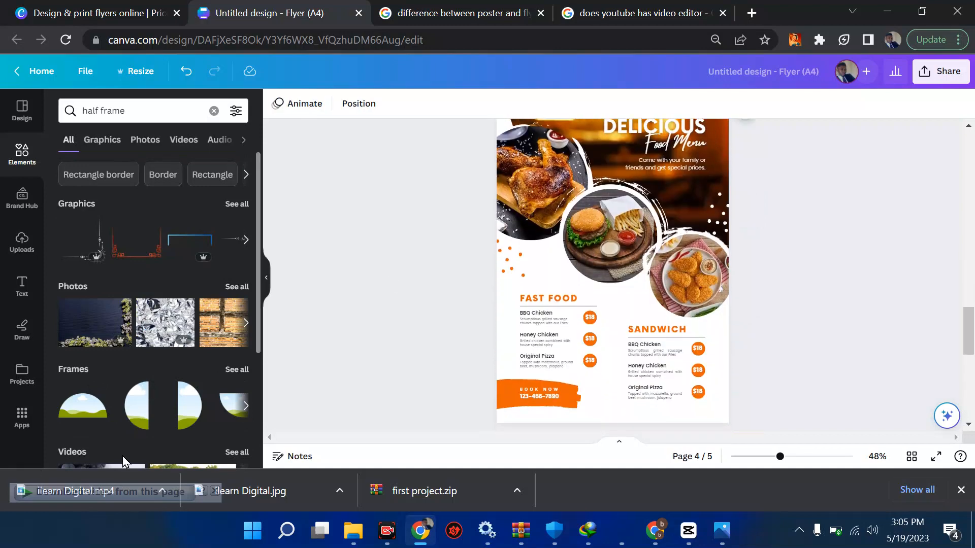
scroll(507, 243, "up", 4)
scroll(507, 242, "down", 5)
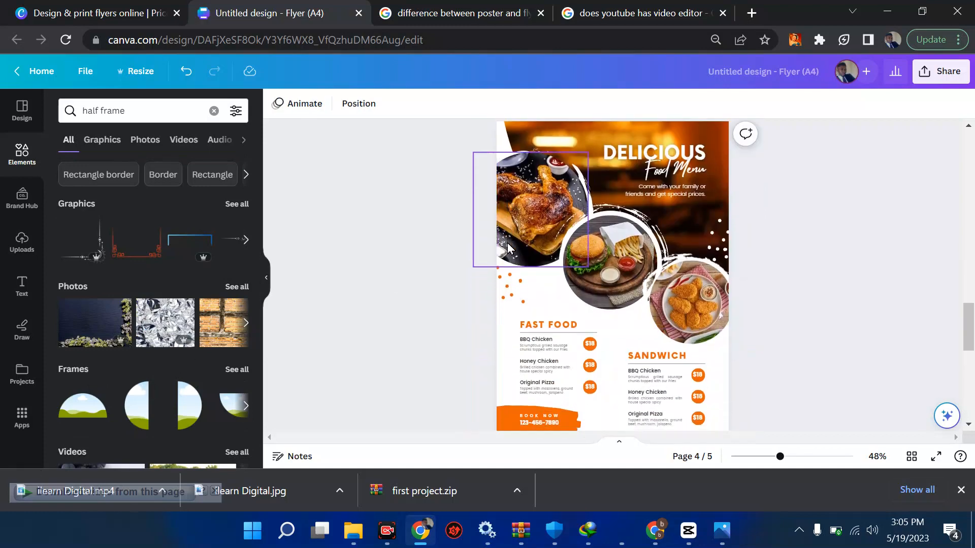
scroll(753, 382, "down", 3)
left_click(632, 293)
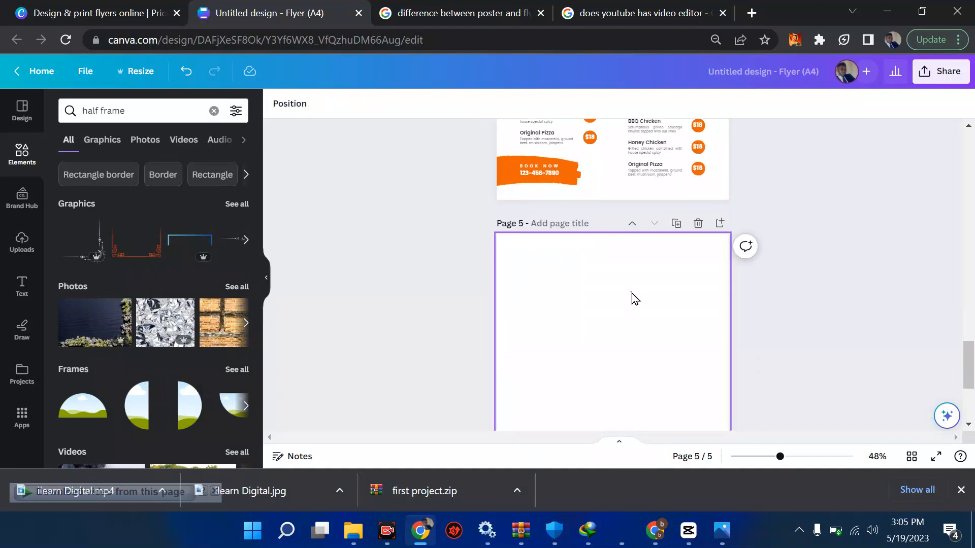
left_click(130, 416)
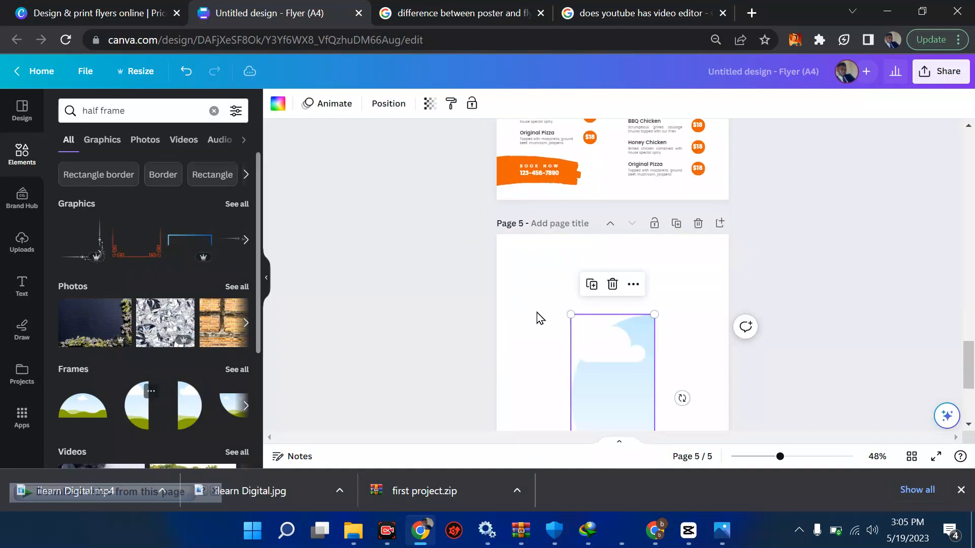
Enlarge the half-circle frame near the upper-right corner of page 5 and rotate it slightly counterclockwise
left_click_drag(607, 314, 690, 224)
left_click_drag(645, 321, 513, 378)
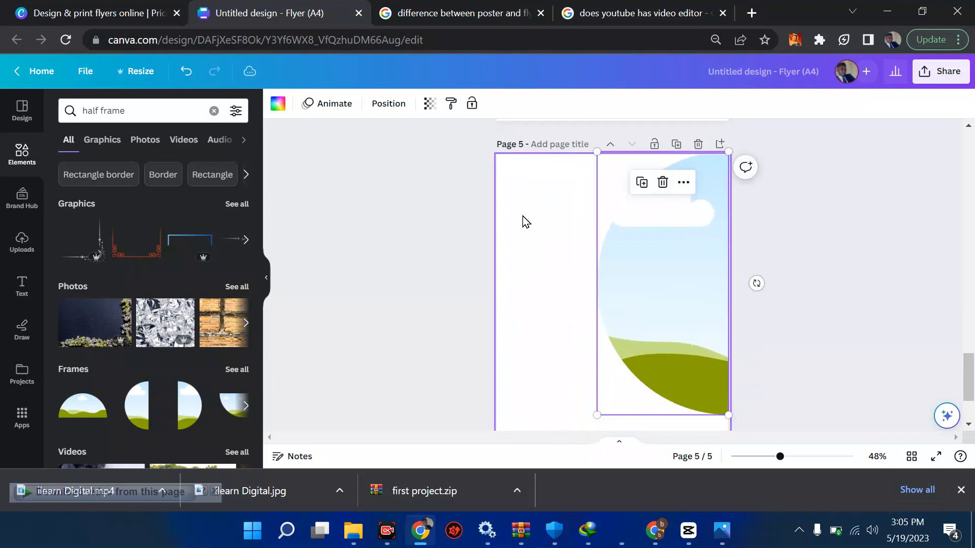
scroll(522, 216, "down", 1)
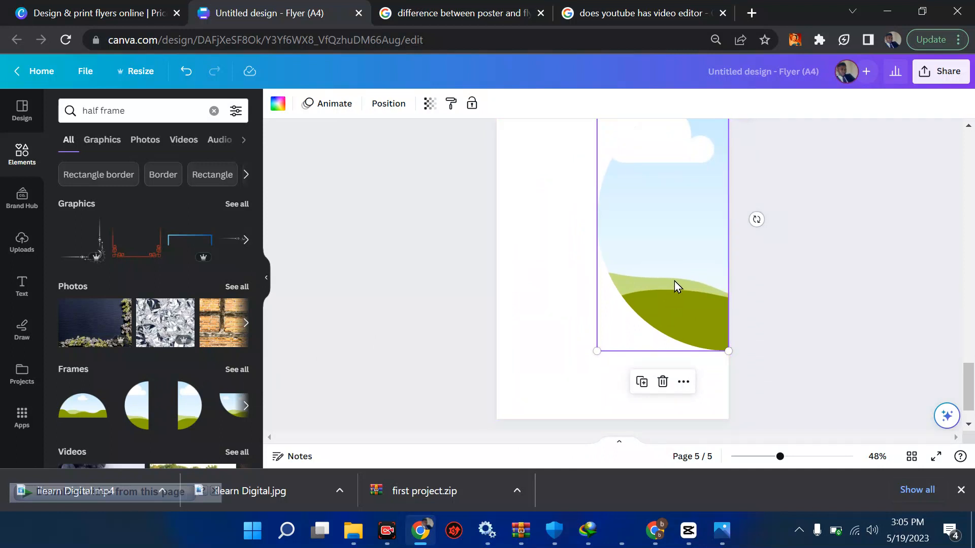
left_click_drag(674, 282, 665, 224)
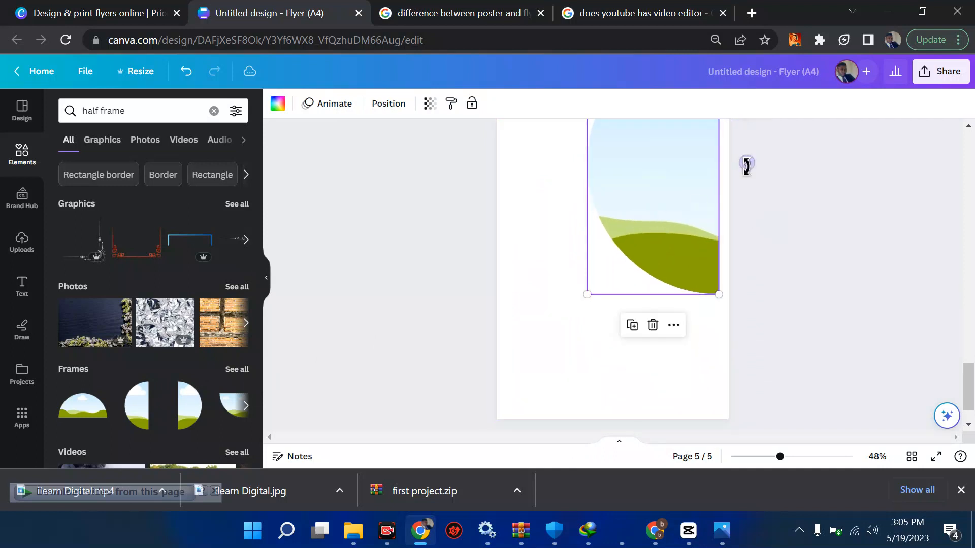
left_click_drag(747, 163, 804, 126)
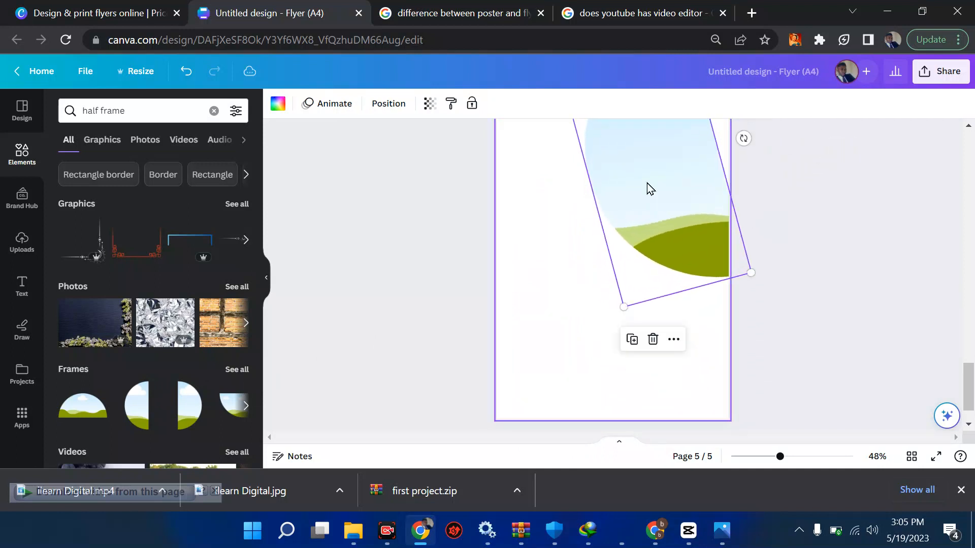
Enlarge the tilted half-circle frame to about 185.1 by 370.2 and shift it up and left over page 5
scroll(646, 185, "up", 1)
scroll(647, 182, "up", 1)
left_click_drag(557, 189, 491, 153)
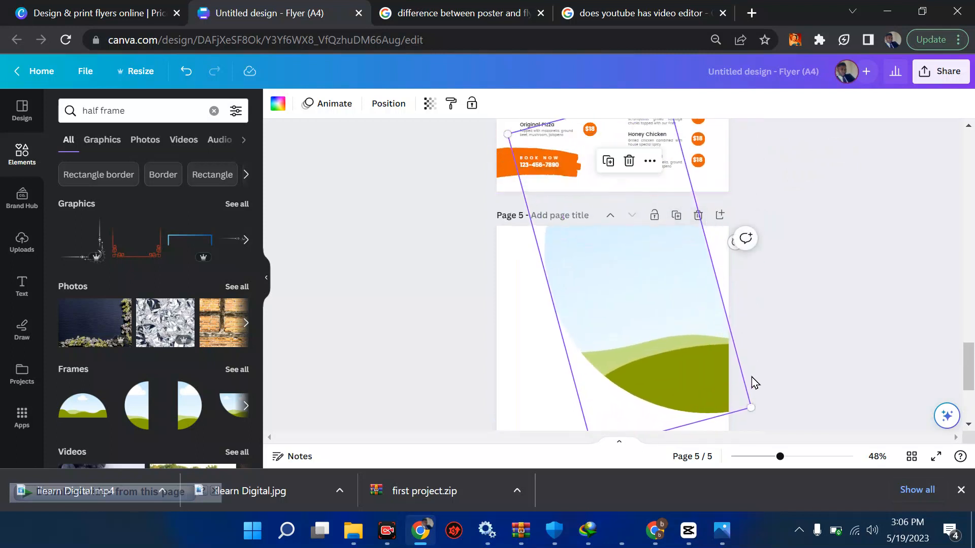
left_click_drag(782, 420, 886, 437)
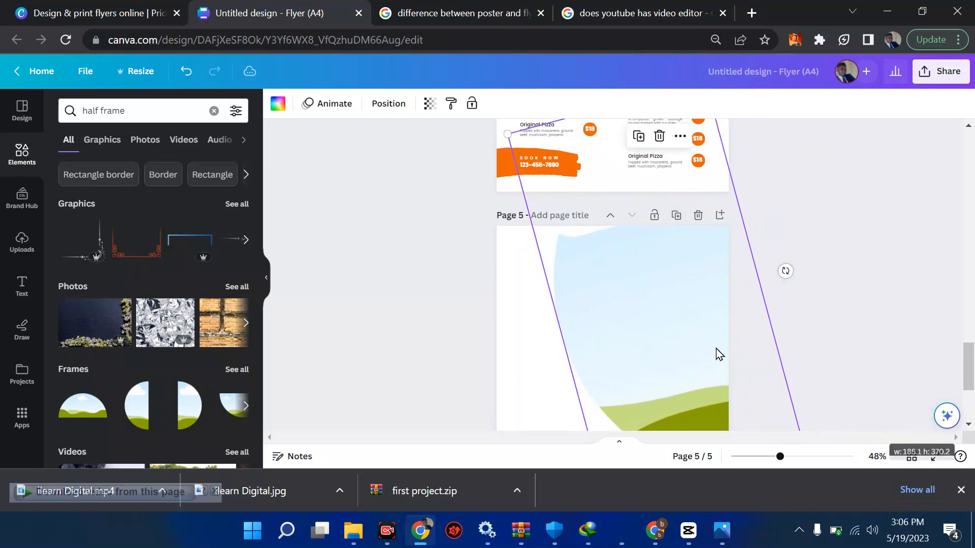
left_click_drag(716, 349, 659, 263)
scroll(659, 263, "down", 1)
scroll(659, 263, "down", 1)
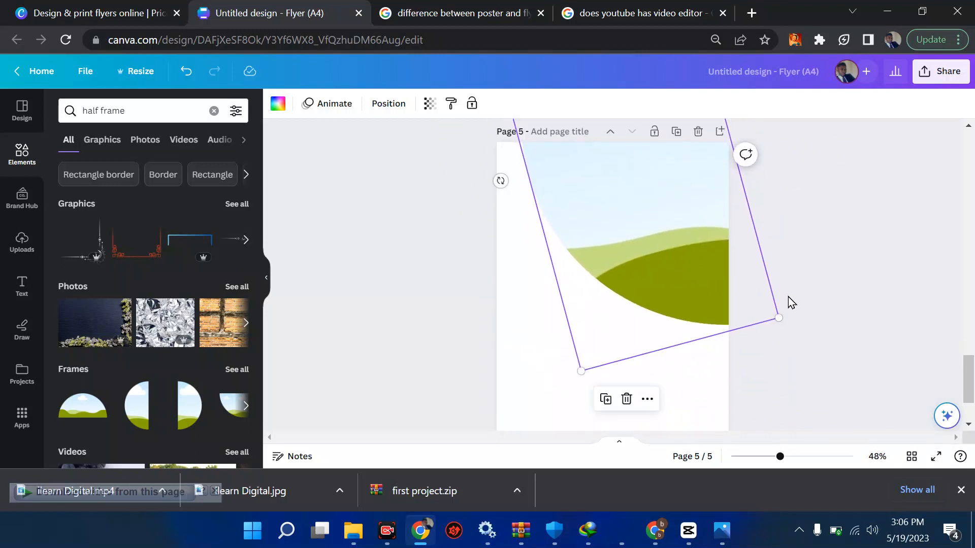
Resize the tilted frame to about 203.3 by 406.5 so it fills the upper-right part of page 5
left_click(783, 324)
left_click(723, 297)
left_click_drag(780, 321, 844, 391)
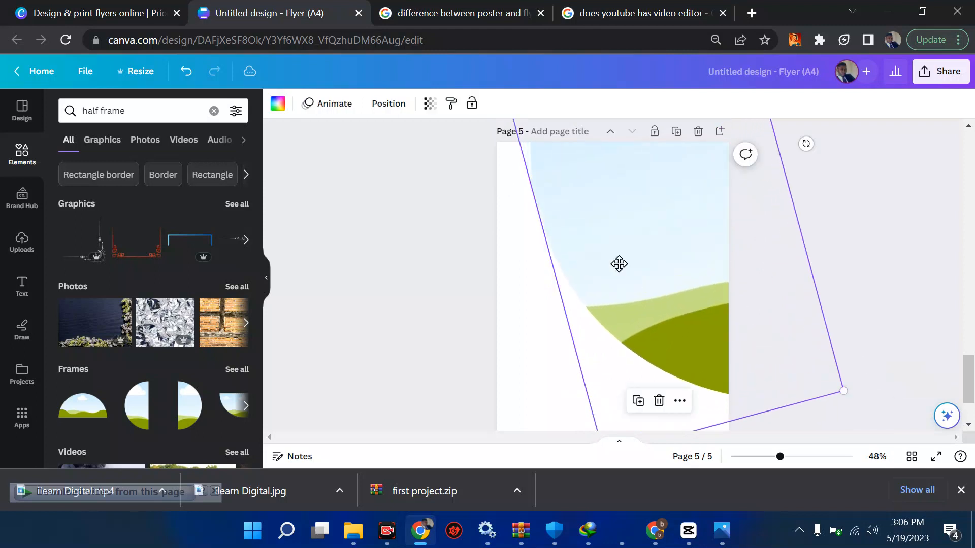
left_click_drag(618, 263, 605, 257)
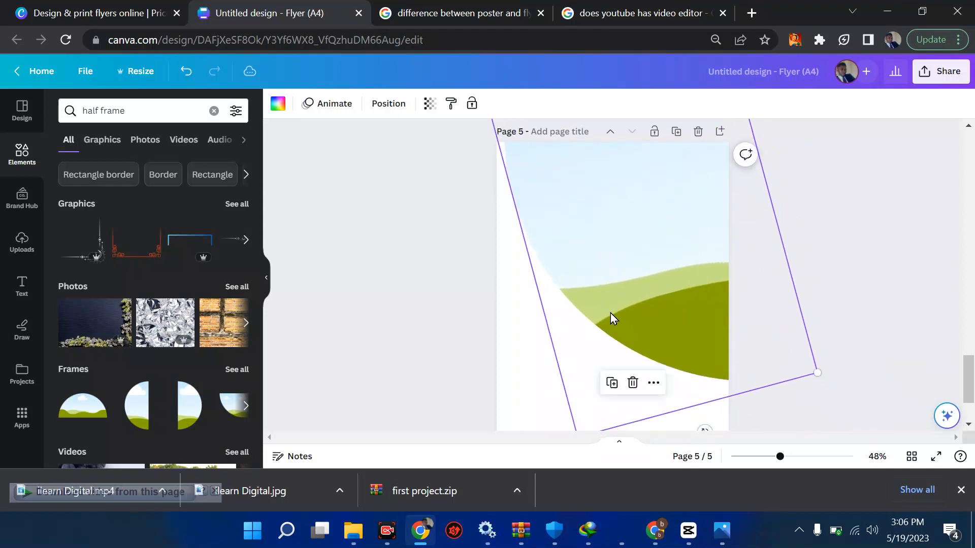
scroll(610, 313, "down", 3)
left_click_drag(578, 344, 607, 298)
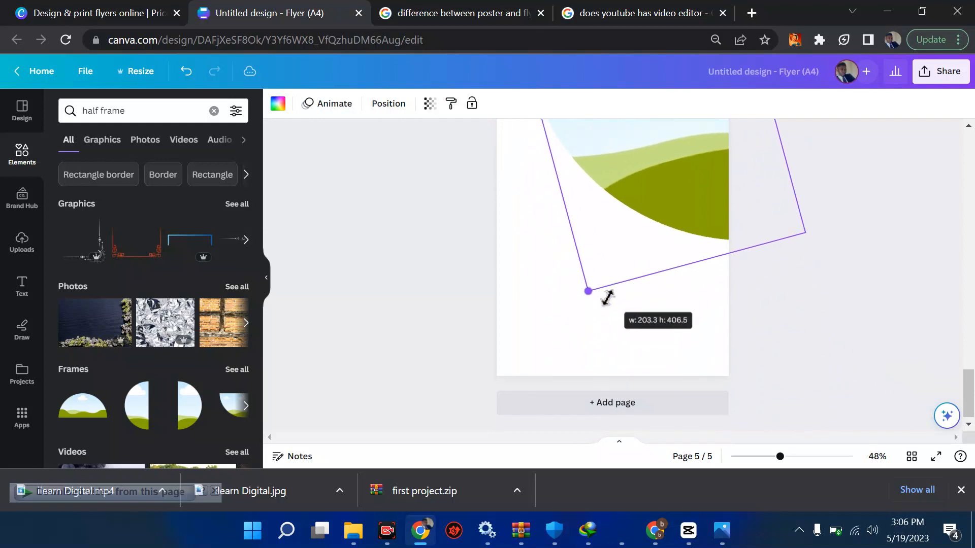
Compare the frame with the page 4 flyer and search the elements library for "food restaurant"
scroll(657, 154, "up", 8)
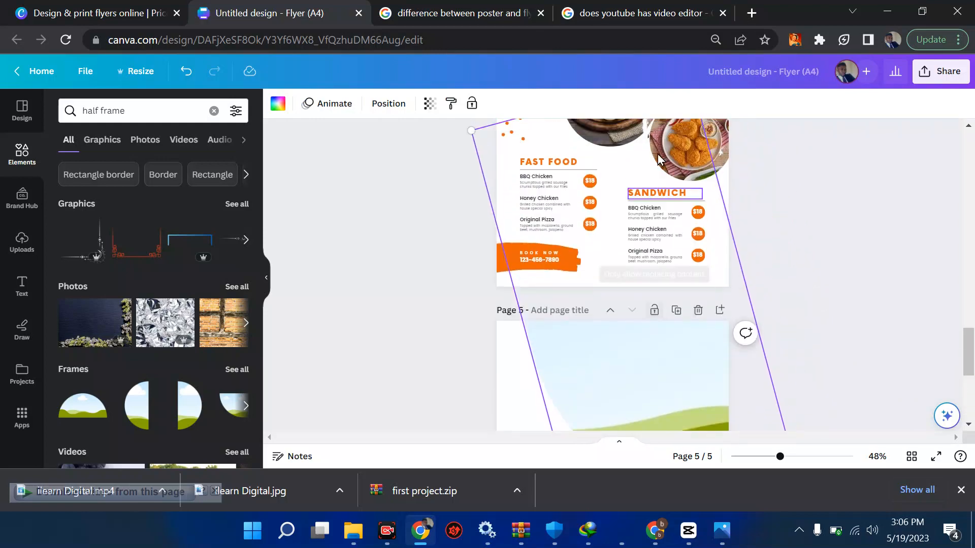
scroll(657, 154, "down", 9)
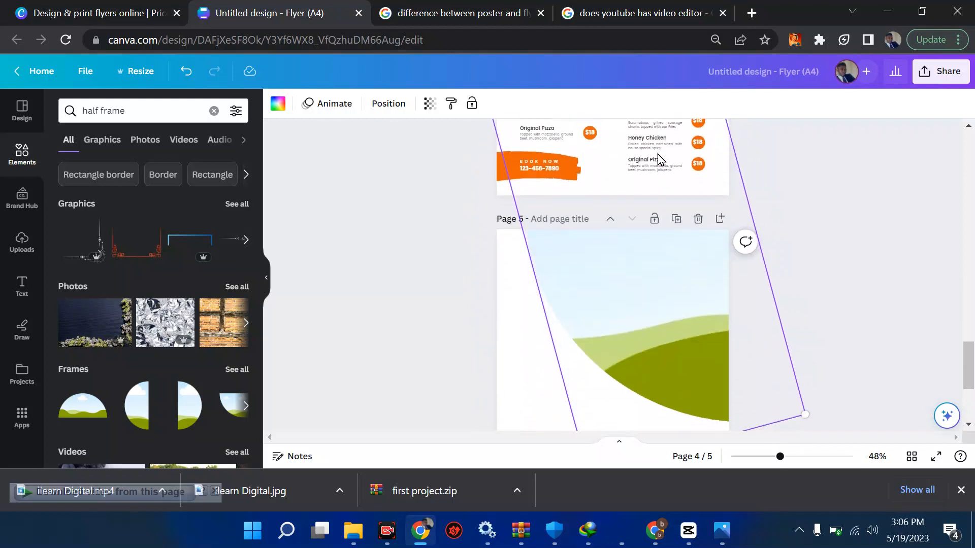
scroll(602, 295, "up", 10)
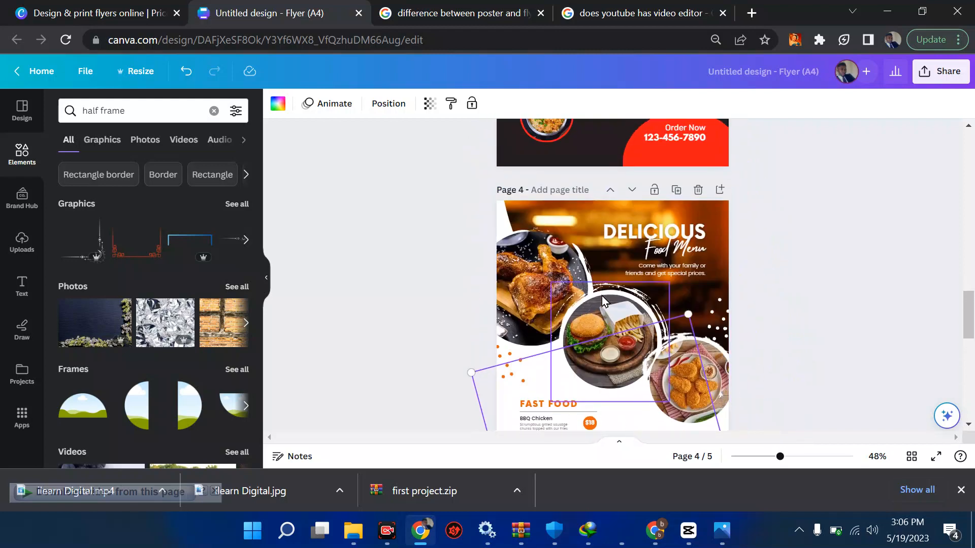
scroll(667, 244, "down", 5)
scroll(668, 246, "down", 2)
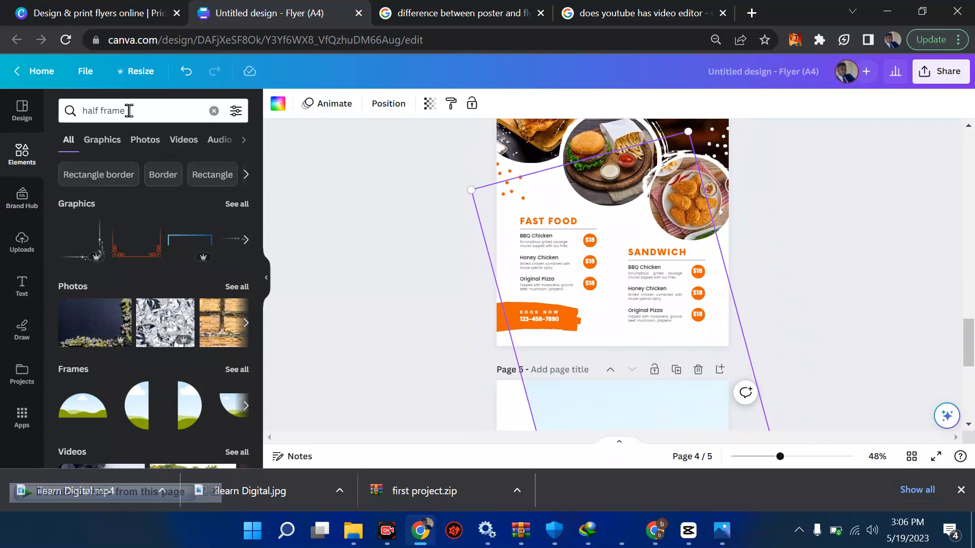
left_click(70, 110)
type("food")
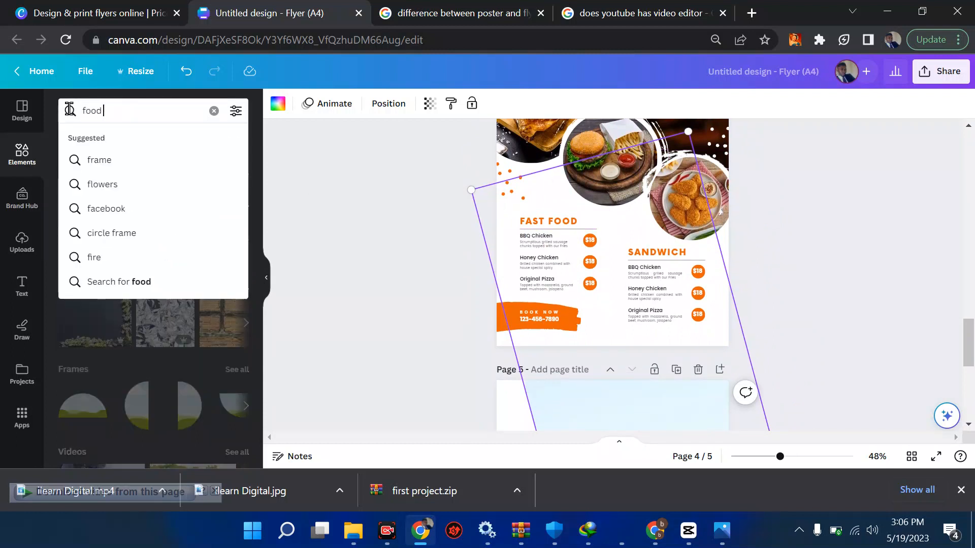
type(" resta")
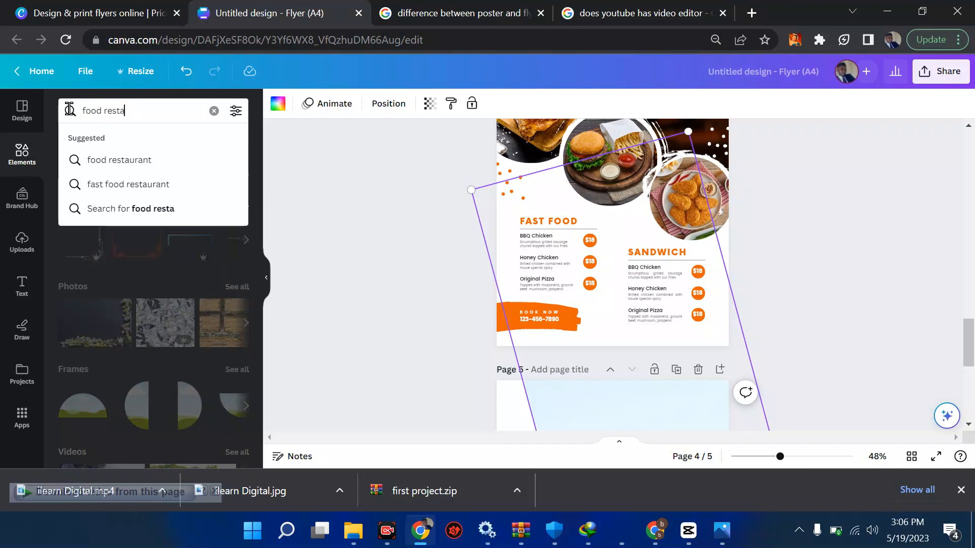
left_click(126, 165)
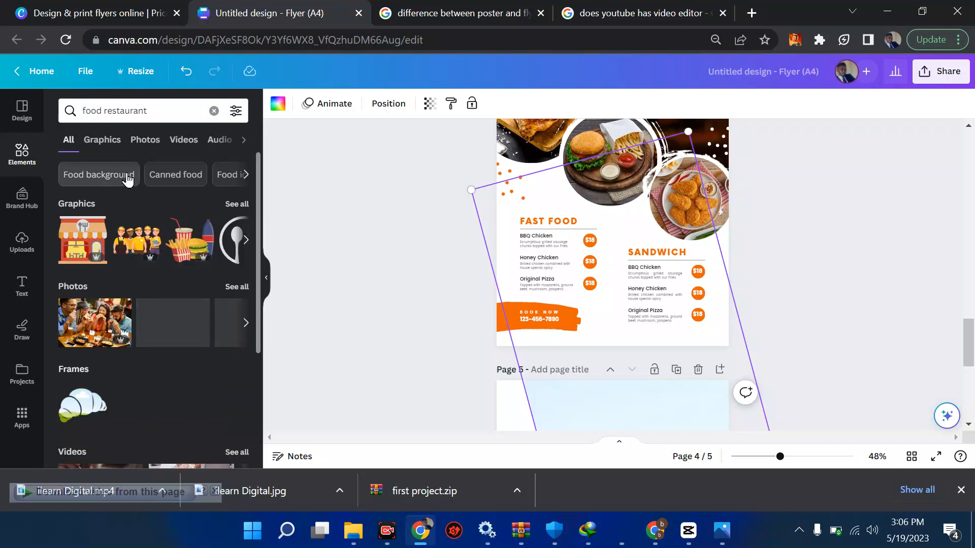
Look through the "food restaurant" results and list all of the matching photos
scroll(135, 367, "down", 4)
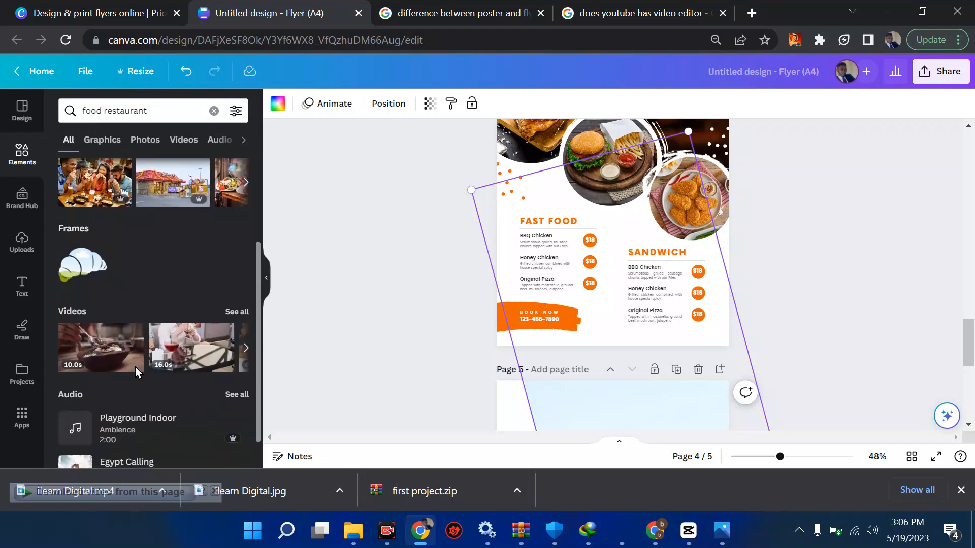
scroll(610, 416, "down", 3)
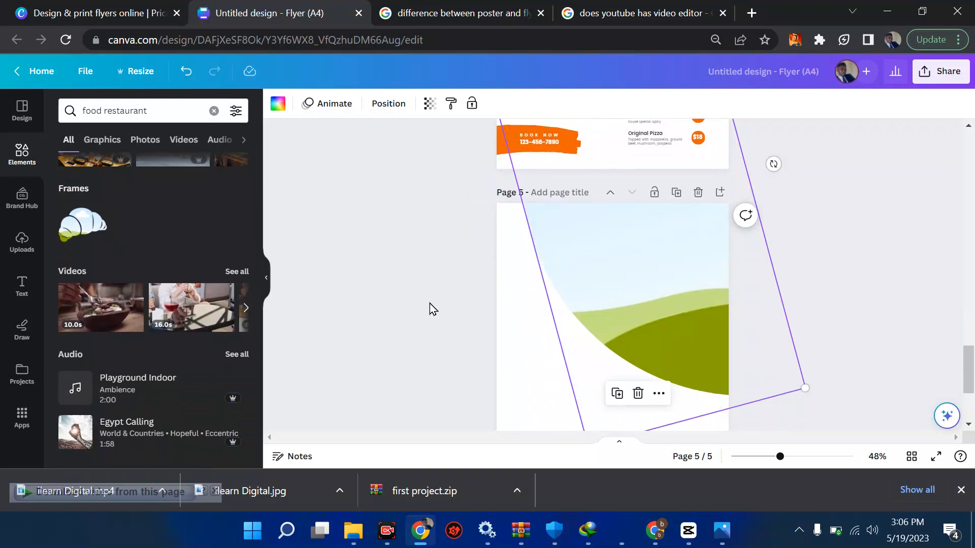
scroll(430, 308, "up", 3)
scroll(429, 302, "up", 1)
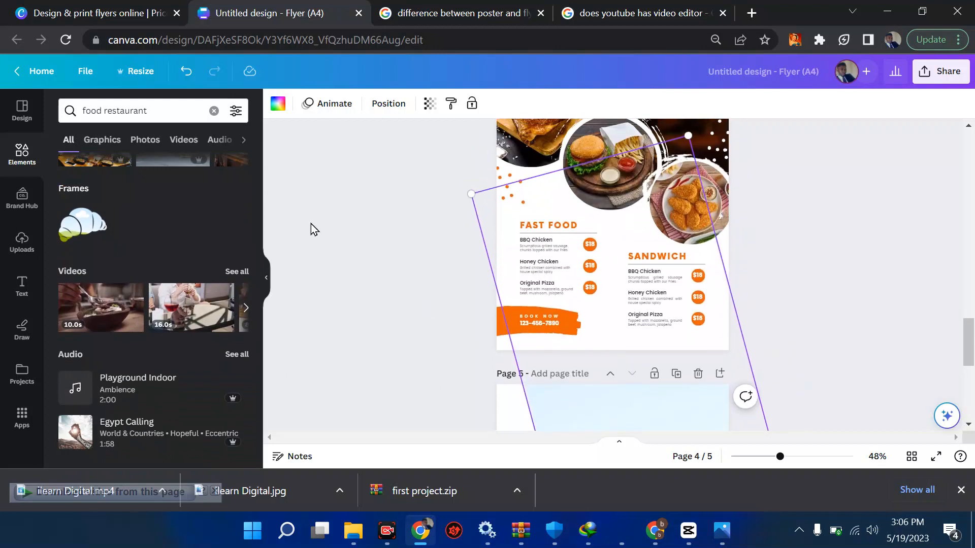
scroll(114, 264, "up", 4)
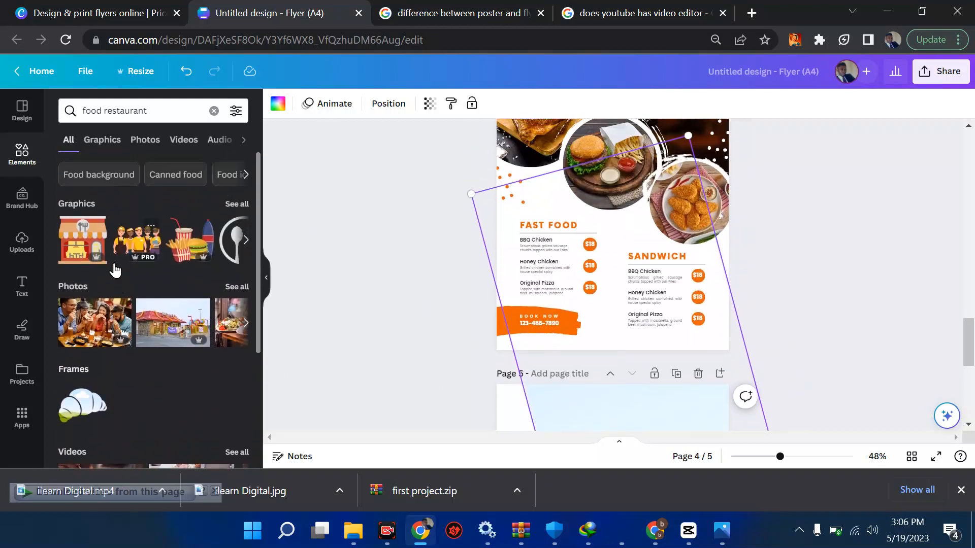
left_click(246, 323)
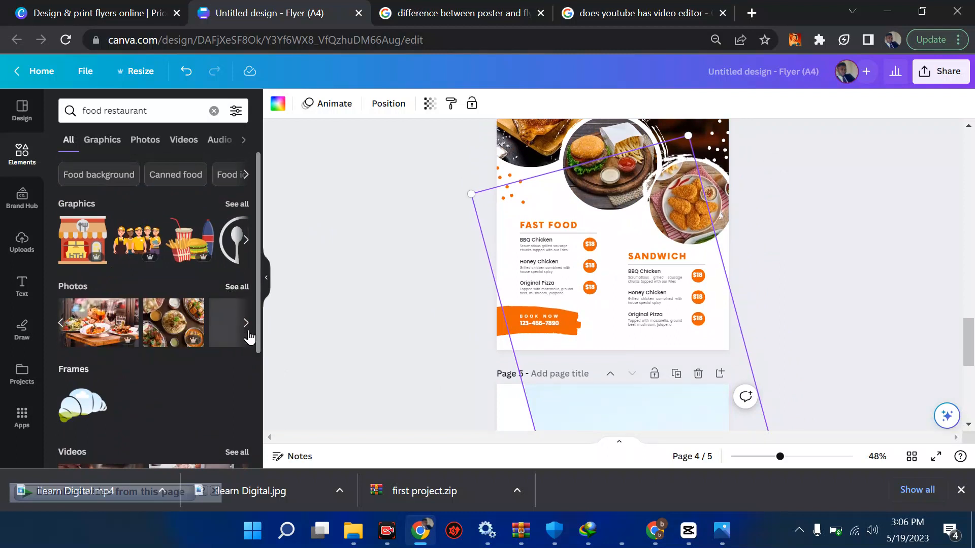
left_click(246, 324)
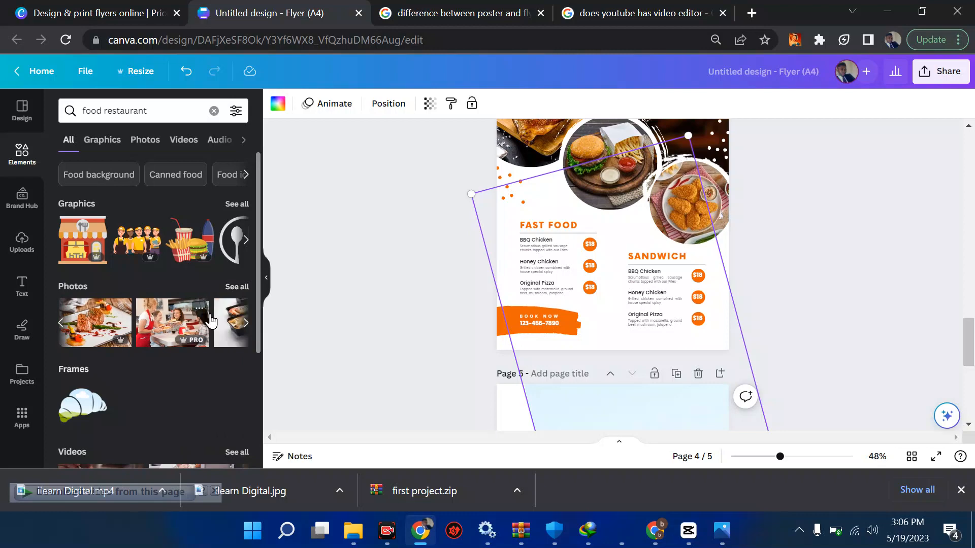
left_click(242, 293)
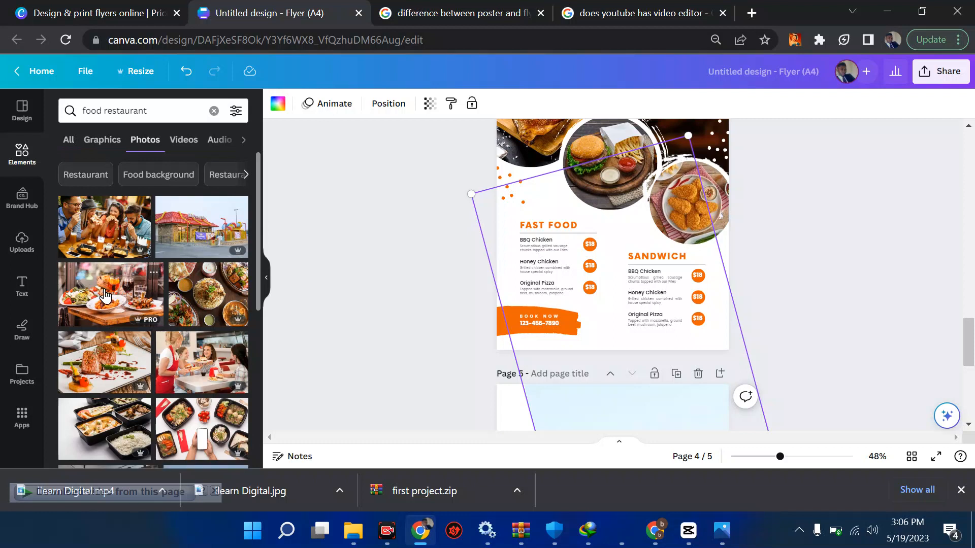
Fill the tilted half-circle frame on page 5 with the restaurant-table photo of plated food and drinks, and compare it with page 4
scroll(105, 295, "down", 2)
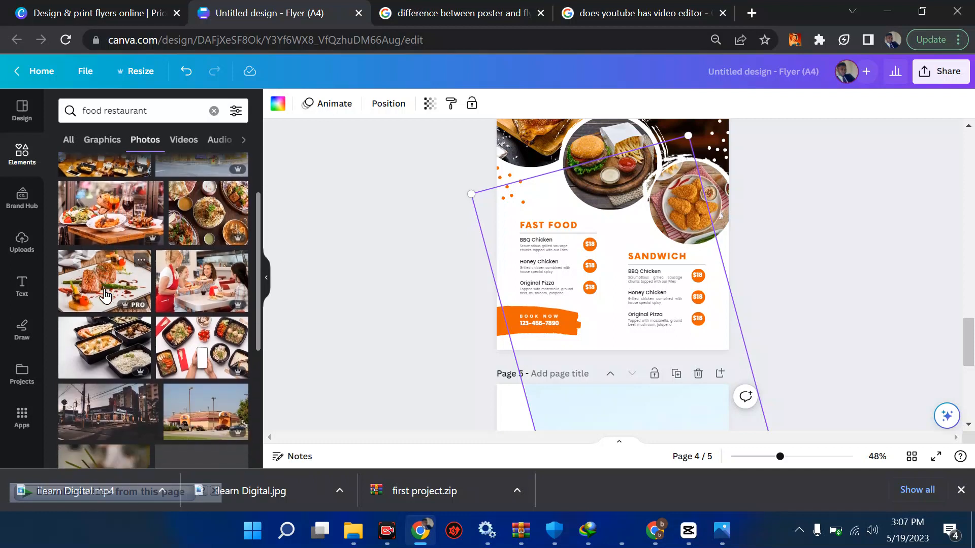
left_click_drag(134, 213, 607, 407)
scroll(608, 408, "down", 3)
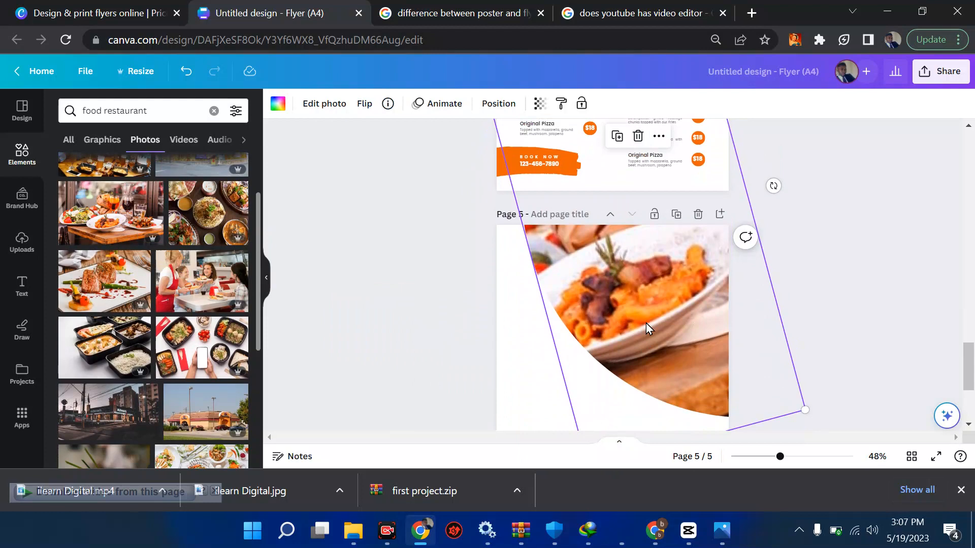
scroll(646, 323, "up", 7)
scroll(645, 323, "down", 5)
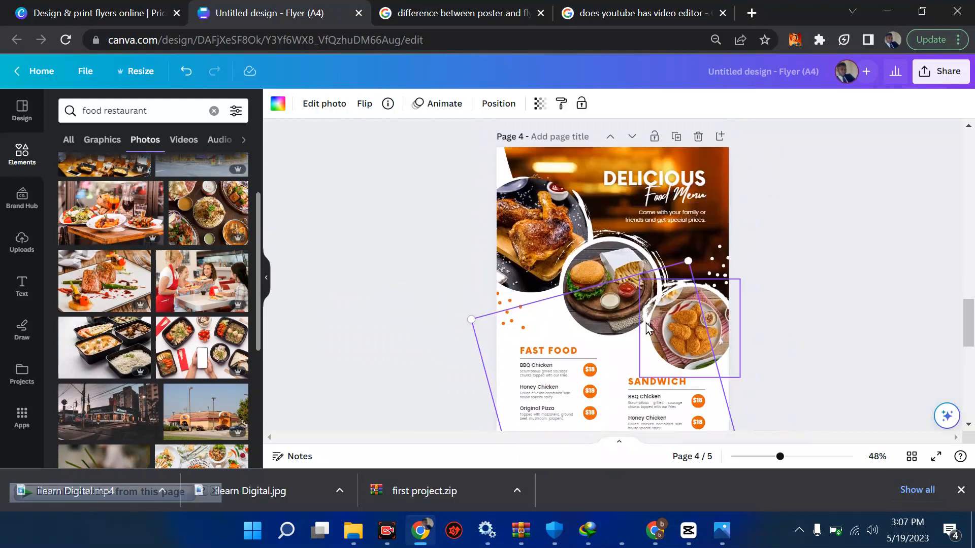
scroll(645, 322, "down", 3)
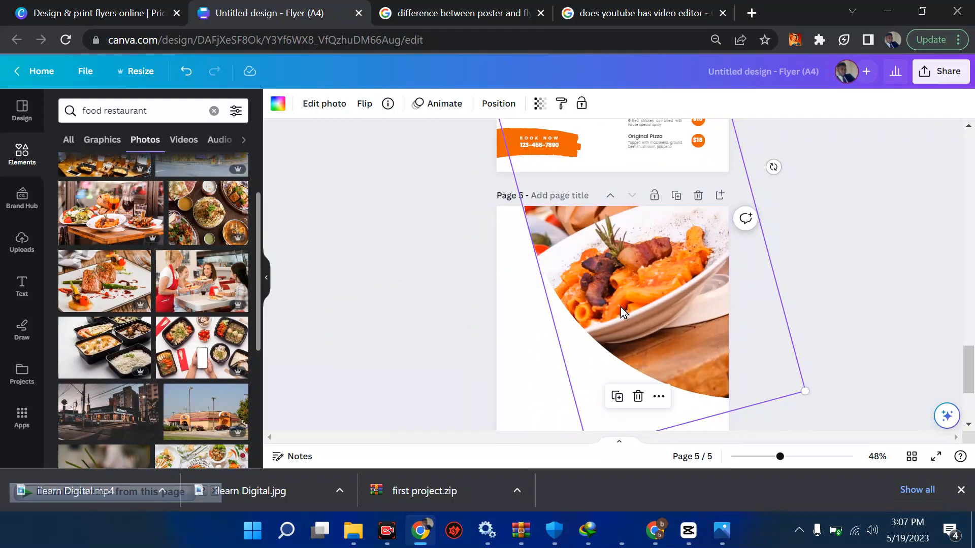
Detach and delete the restaurant-table photo from the tilted frame, and fill the frame with the plated shrimp photo instead
right_click(621, 308)
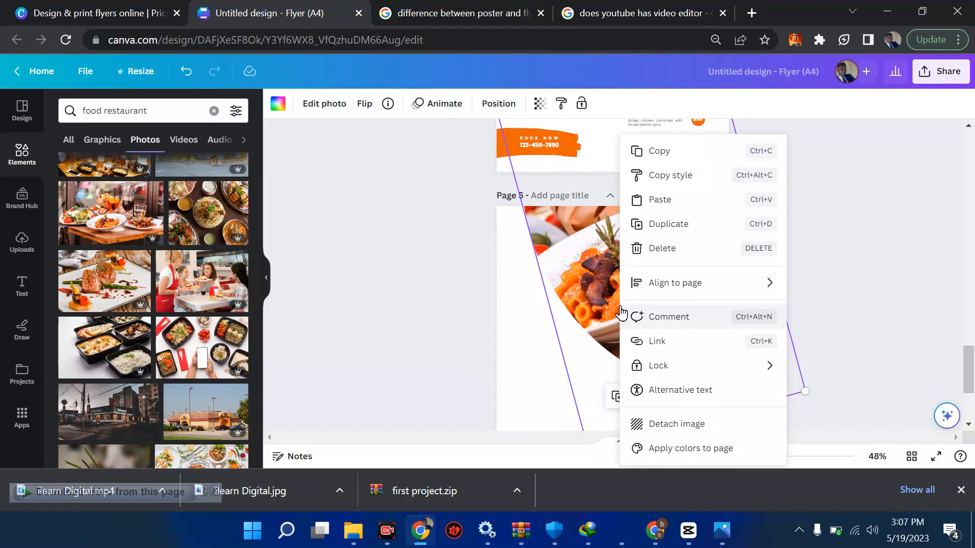
left_click(678, 423)
key("Delete")
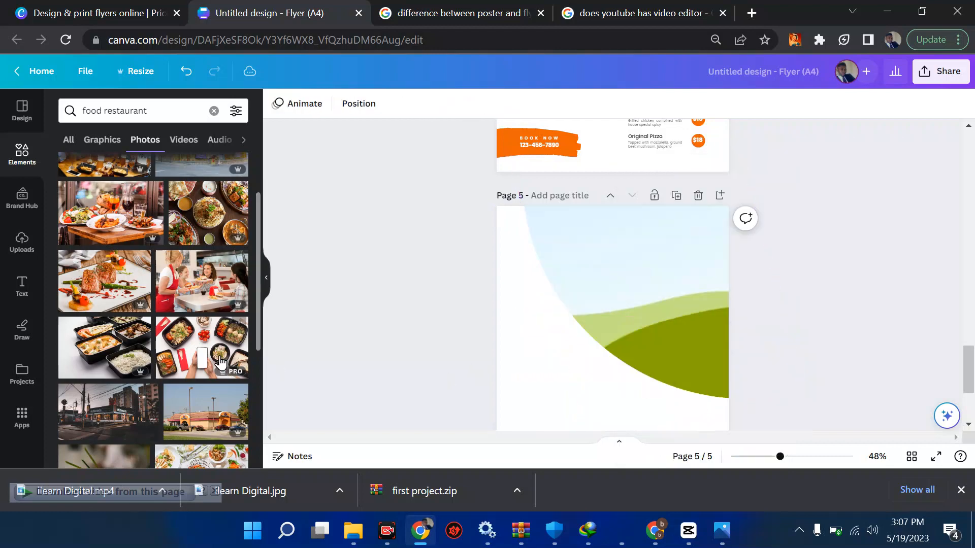
scroll(184, 267, "up", 2)
scroll(185, 266, "down", 4)
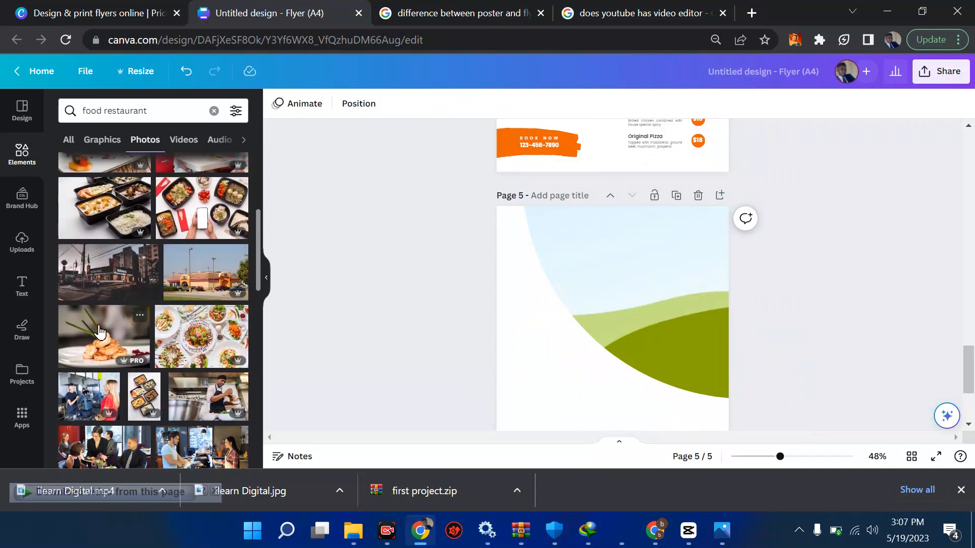
left_click_drag(99, 332, 595, 266)
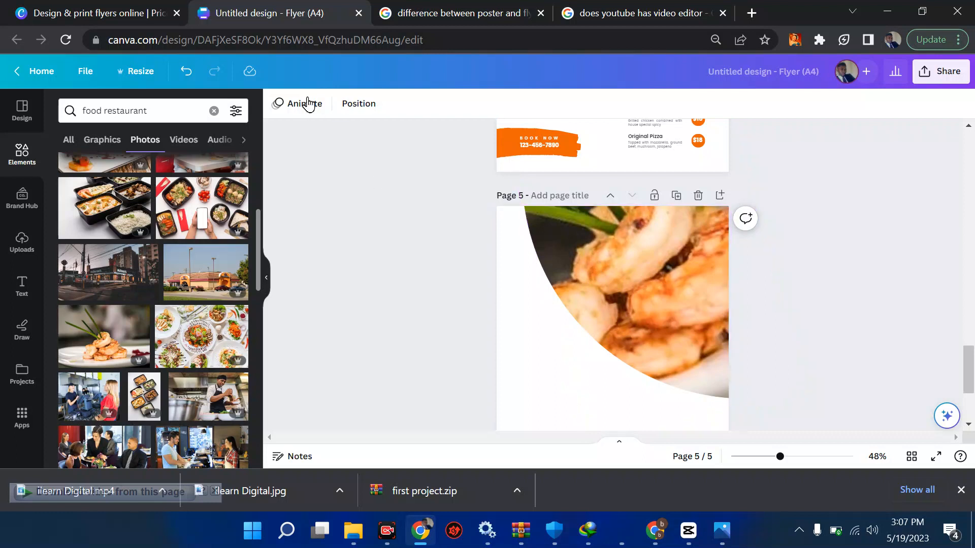
Apply the Blur effect to the shrimp photo in the tilted frame with an intensity of about 48
left_click(591, 247)
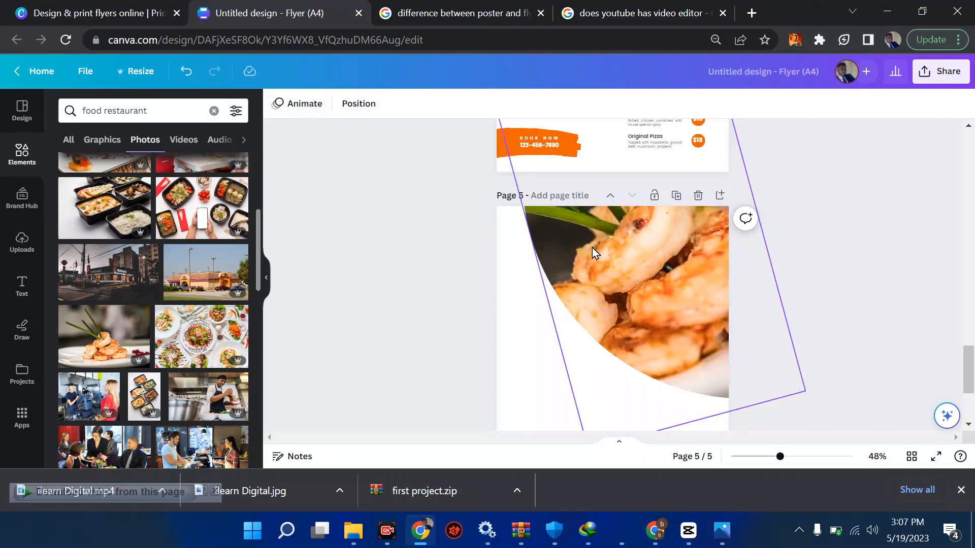
left_click(339, 104)
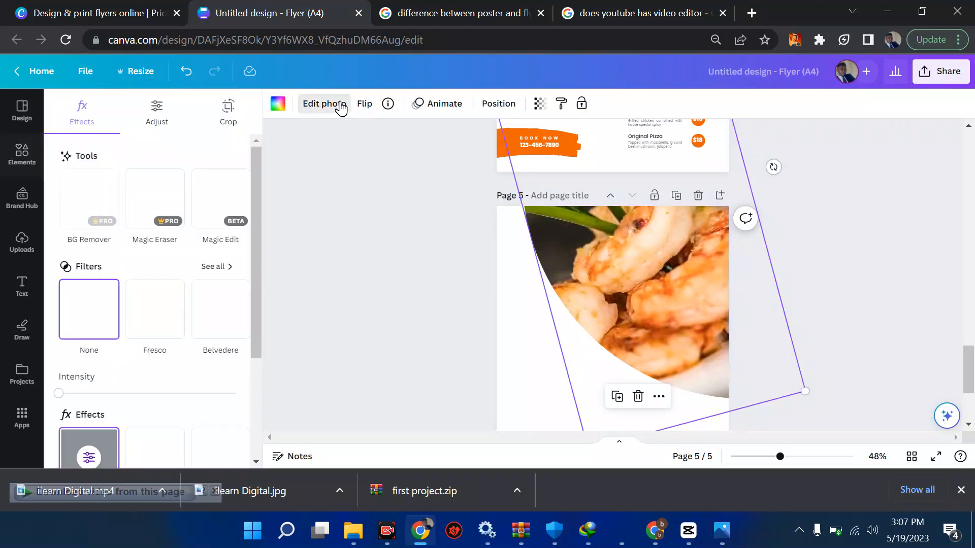
scroll(135, 298, "down", 2)
left_click(231, 364)
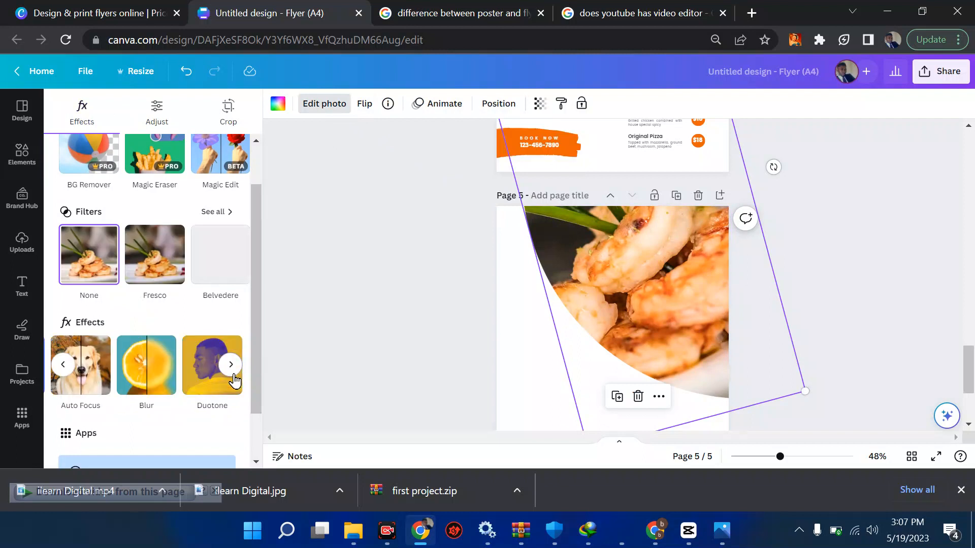
left_click(141, 373)
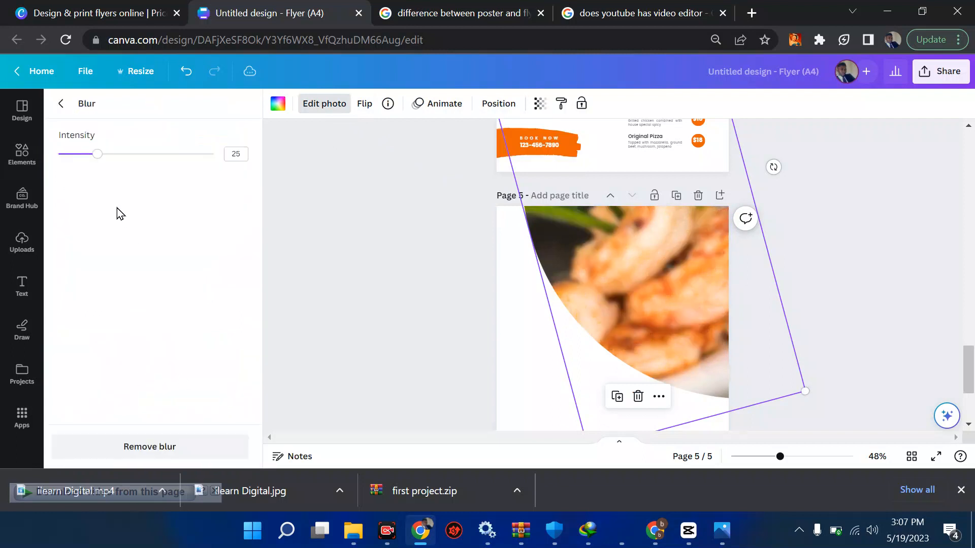
left_click_drag(100, 161, 139, 163)
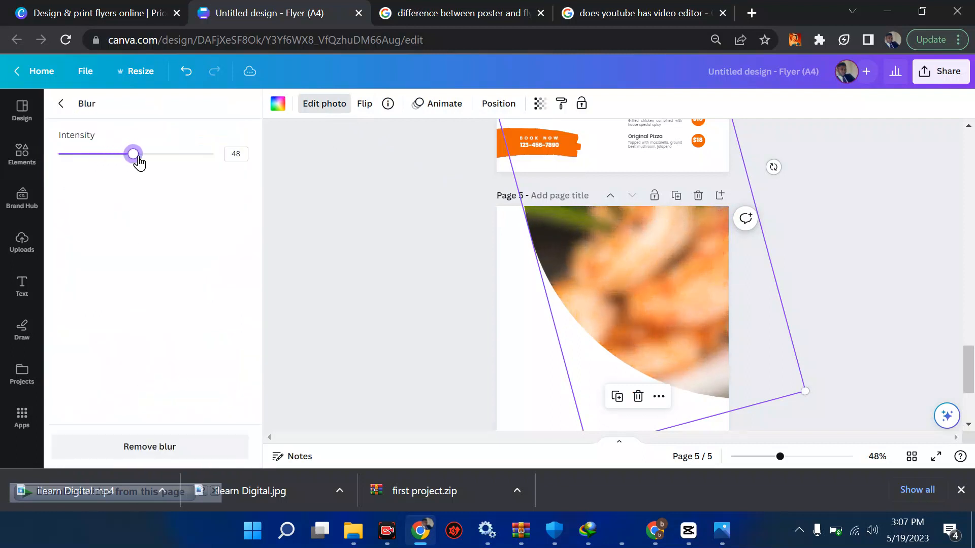
key("Escape")
Lock the dark restaurant background photo behind the heading on the page 4 flyer
scroll(328, 278, "up", 7)
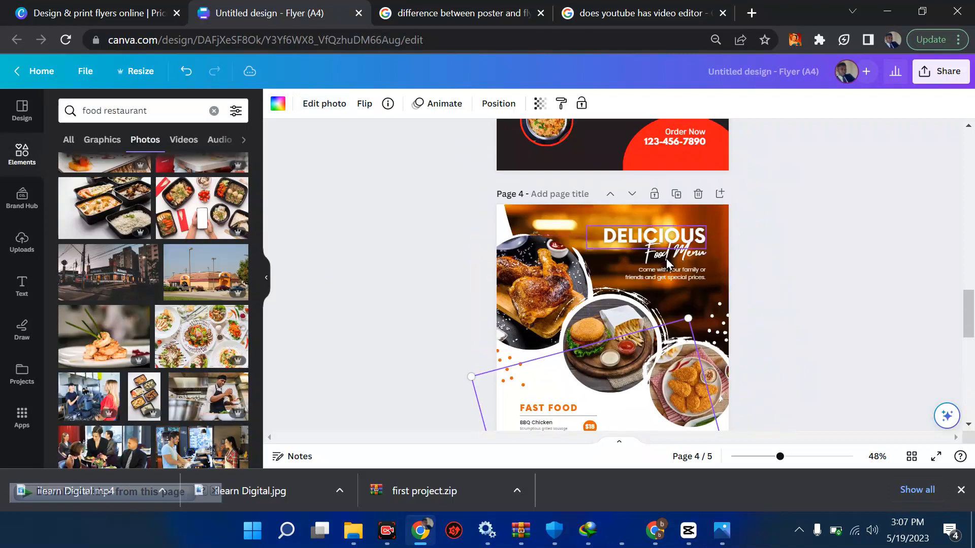
left_click(650, 239)
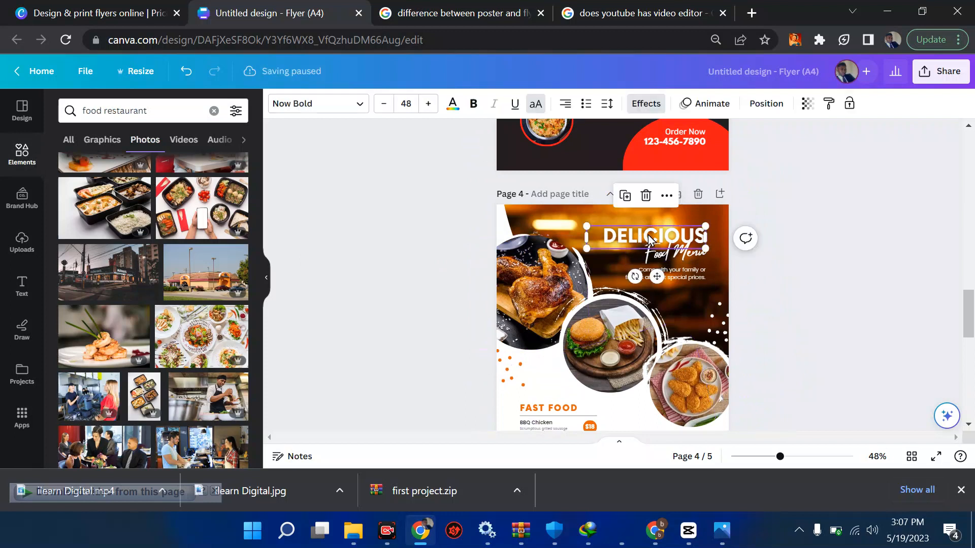
left_click(758, 283)
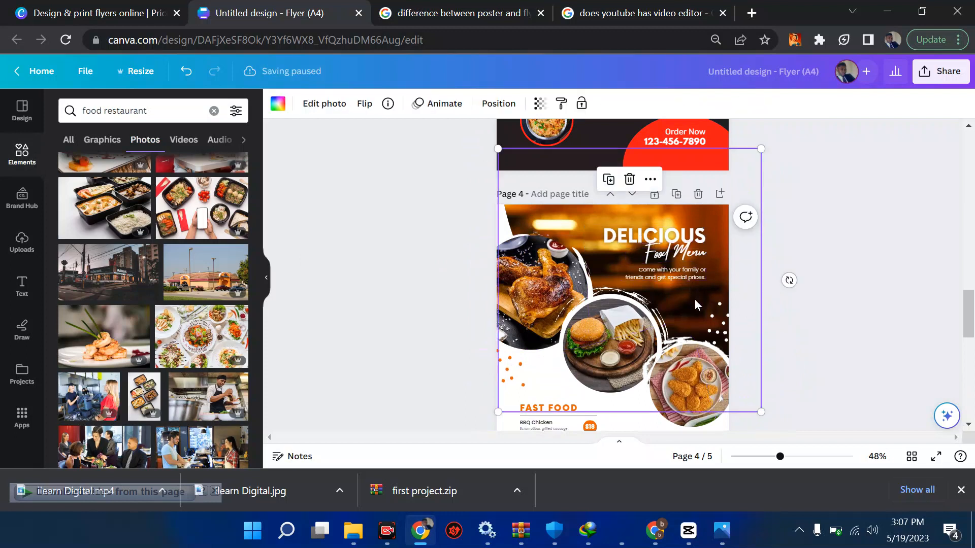
left_click(581, 104)
Copy the "DELICIOUS Food Menu" heading and its tagline from page 4 onto the upper-right part of page 5
left_click_drag(614, 215, 696, 281)
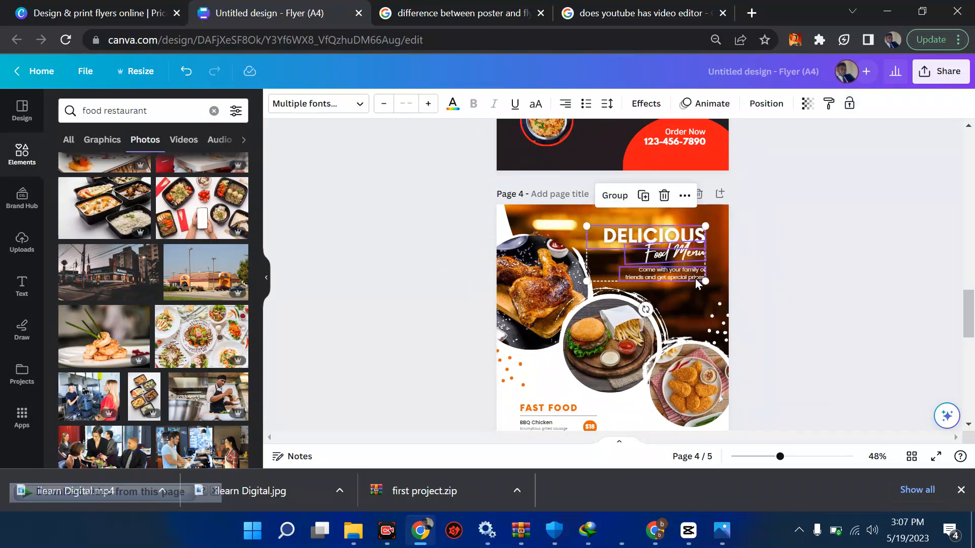
scroll(696, 278, "down", 5)
left_click(634, 346)
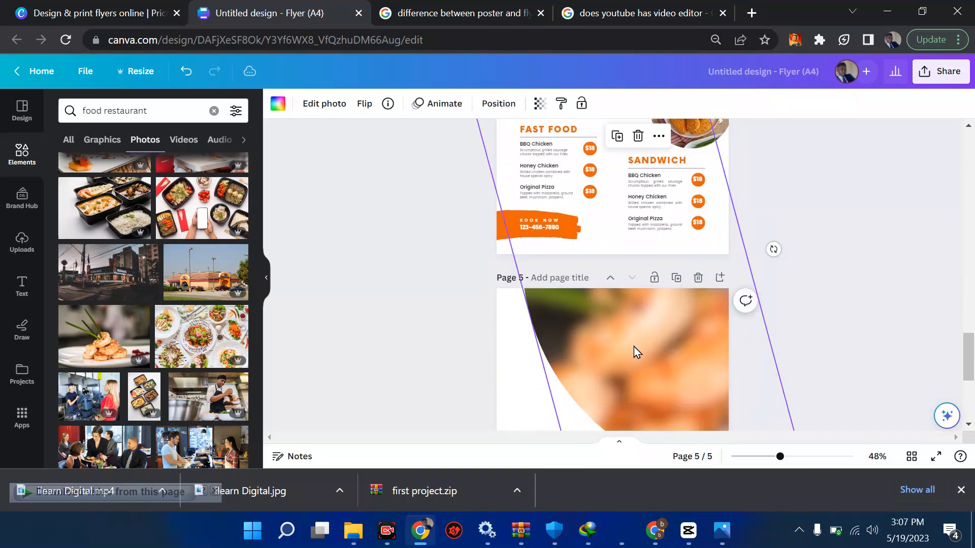
key("ctrl+v")
left_click_drag(663, 318, 668, 320)
left_click(793, 317)
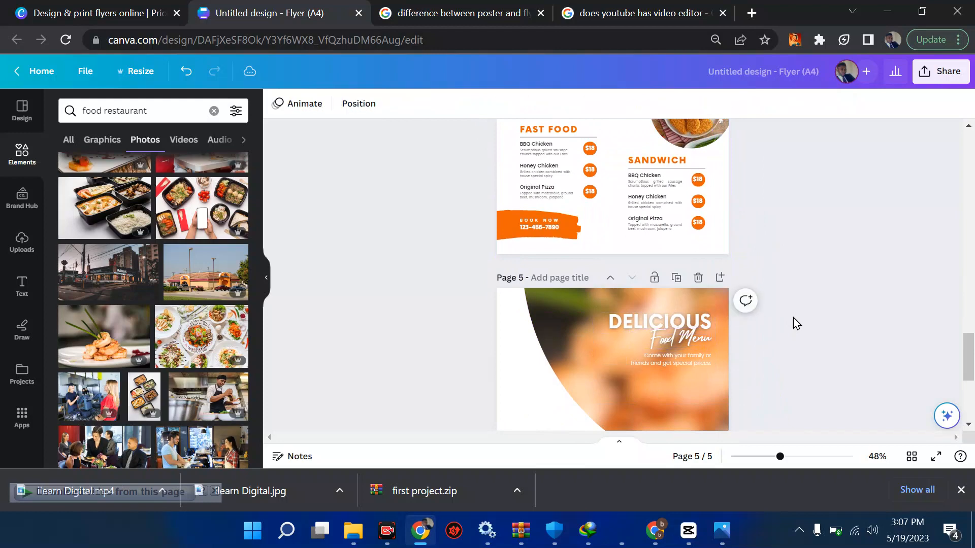
Compare page 5 with the page 4 flyer, and detach and delete the blurred shrimp photo from the tilted frame
left_click(598, 383)
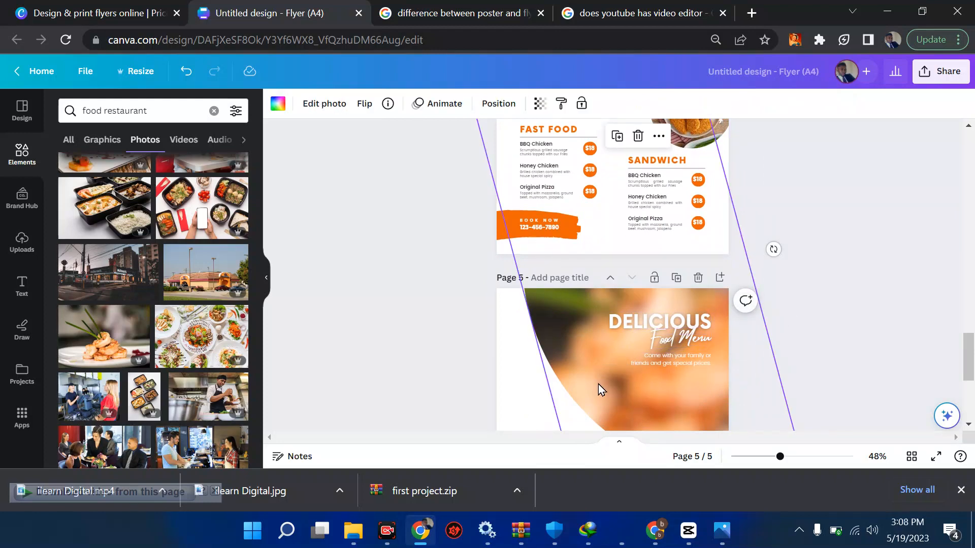
scroll(598, 384, "up", 5)
scroll(598, 384, "down", 6)
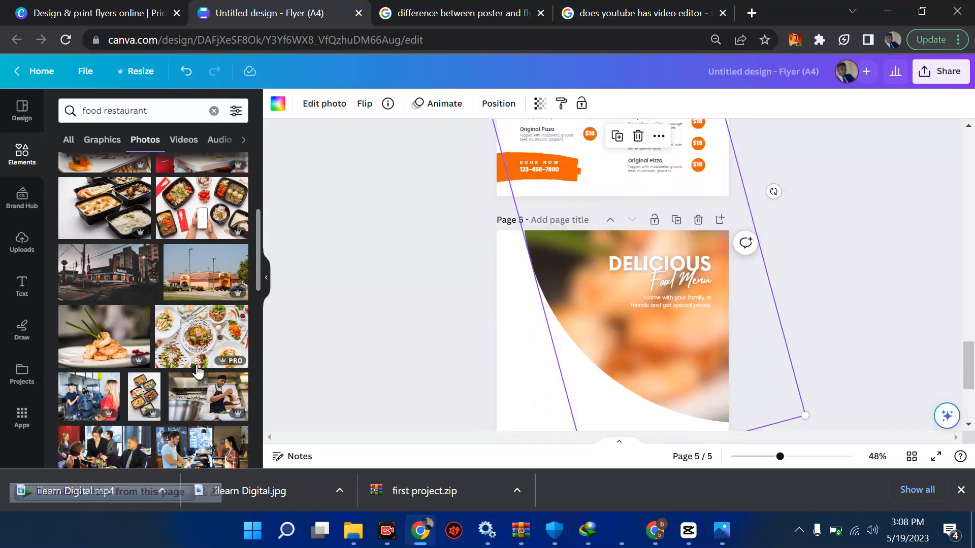
scroll(197, 365, "down", 5)
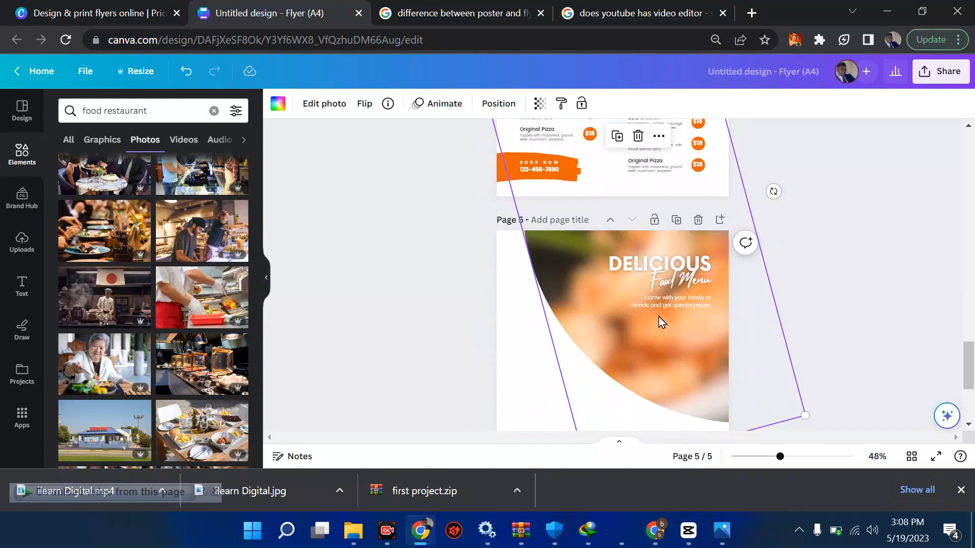
right_click(659, 319)
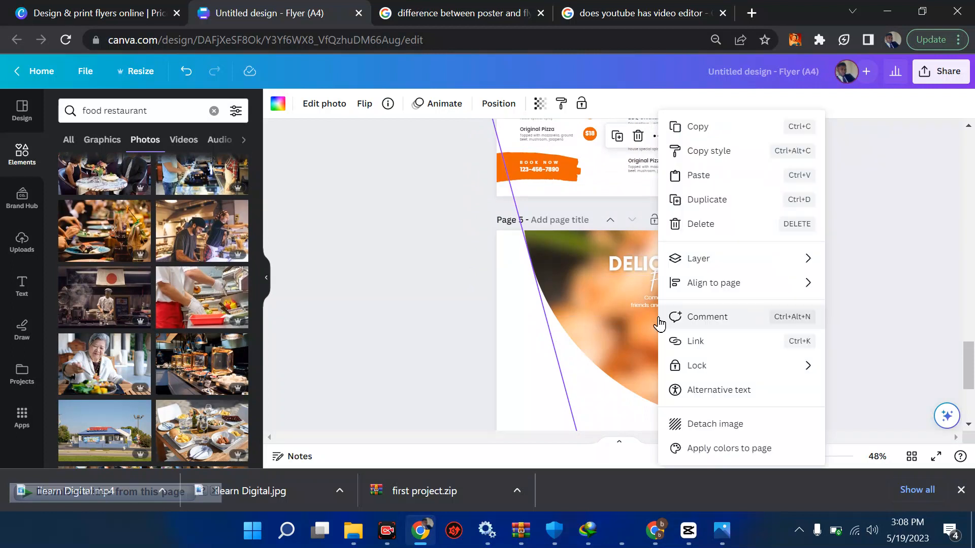
left_click(704, 425)
key("Delete")
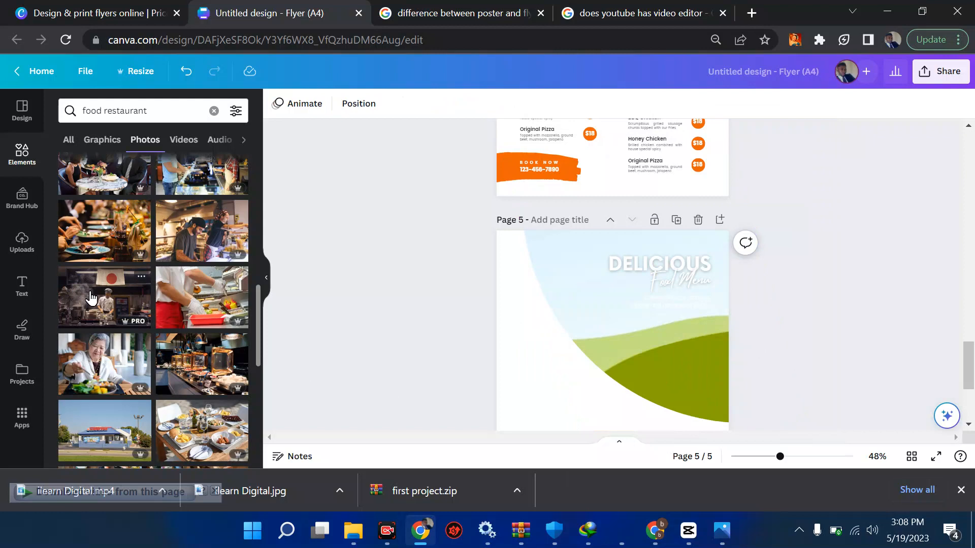
Try the photo of buffet trays with cooked food in the tilted frame and undo the placement
scroll(91, 299, "down", 5)
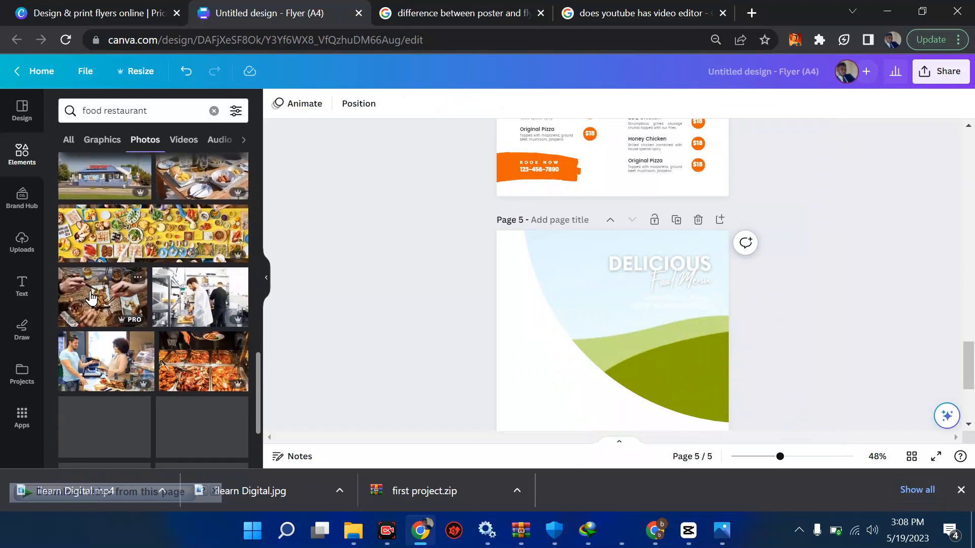
left_click_drag(203, 360, 614, 312)
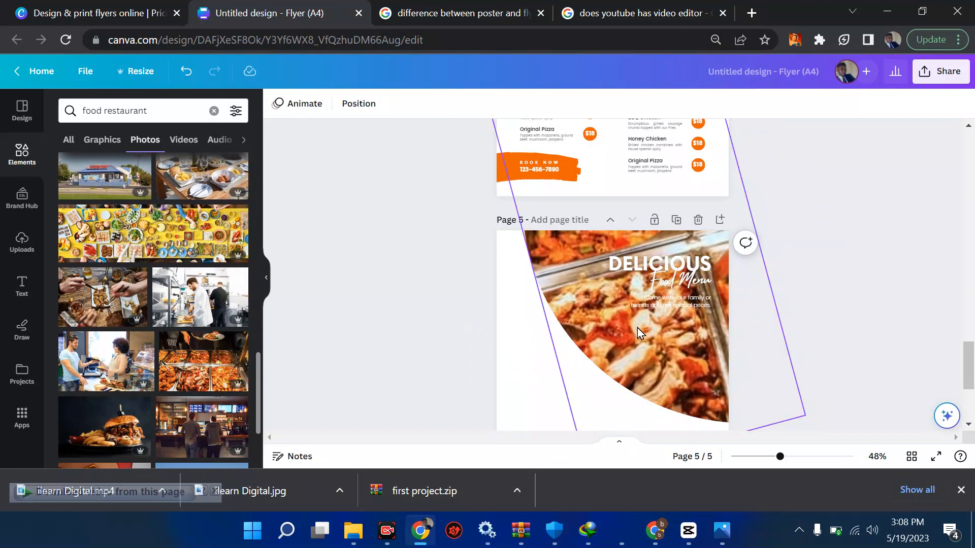
key("ctrl+z")
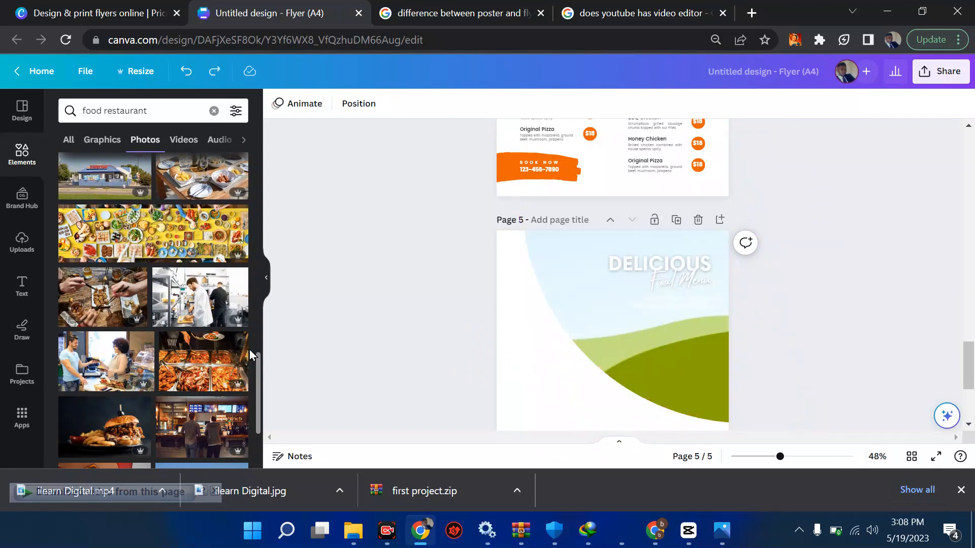
Unlock the dark restaurant background photo behind the heading on the page 4 flyer
scroll(249, 349, "down", 3)
scroll(77, 346, "down", 3)
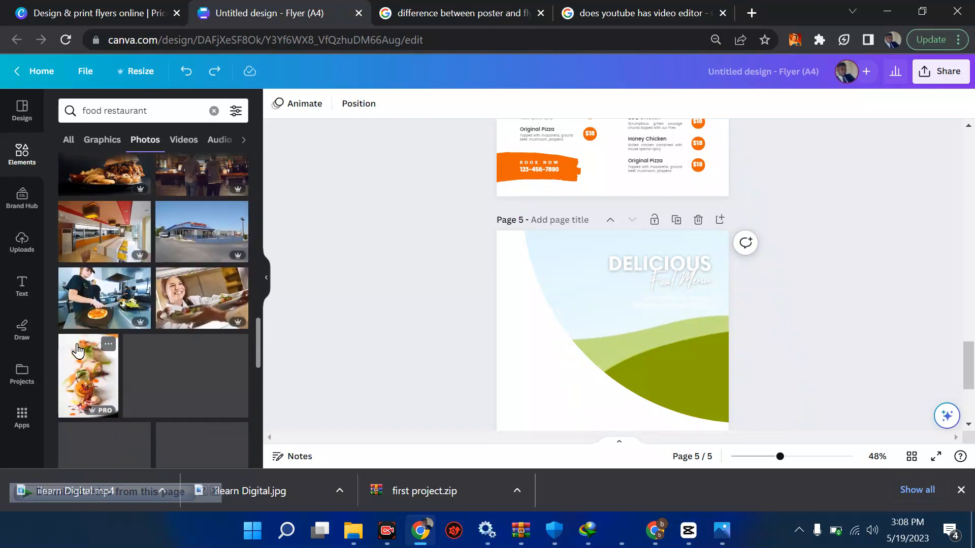
scroll(77, 349, "up", 5)
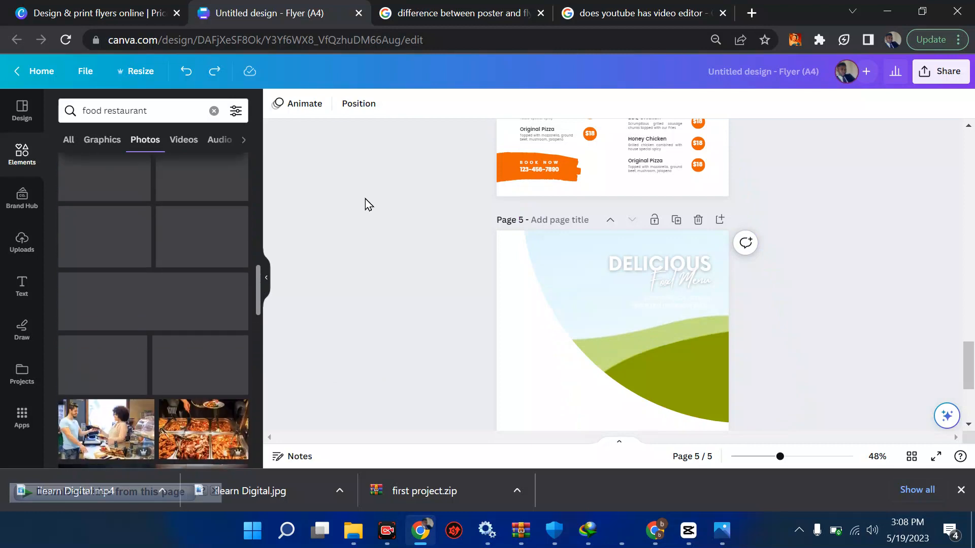
scroll(364, 199, "up", 3)
scroll(365, 199, "up", 2)
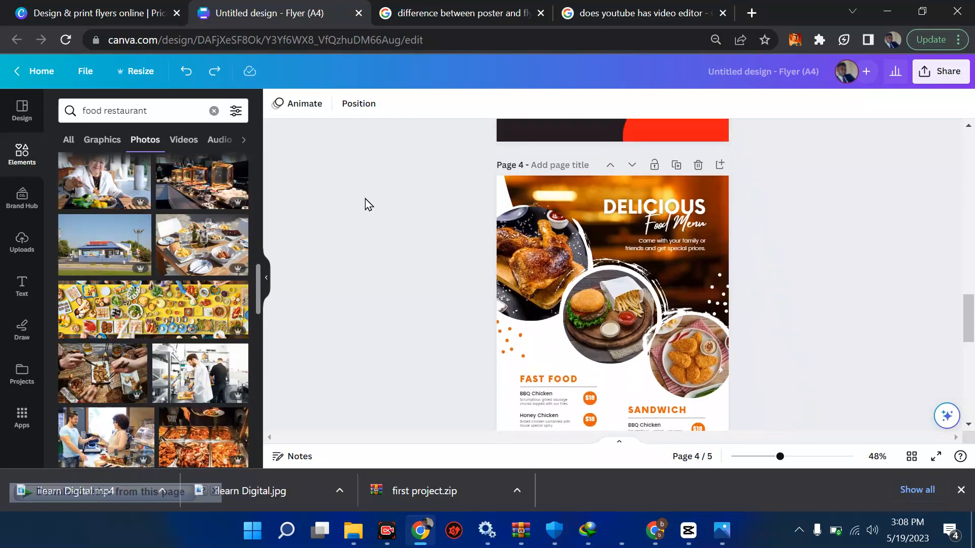
left_click(586, 186)
left_click(598, 208)
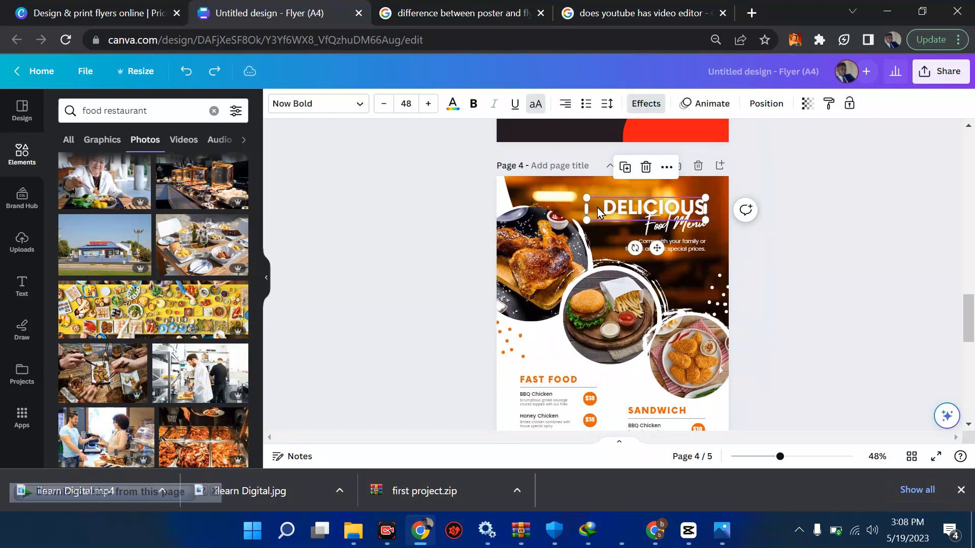
left_click(565, 190)
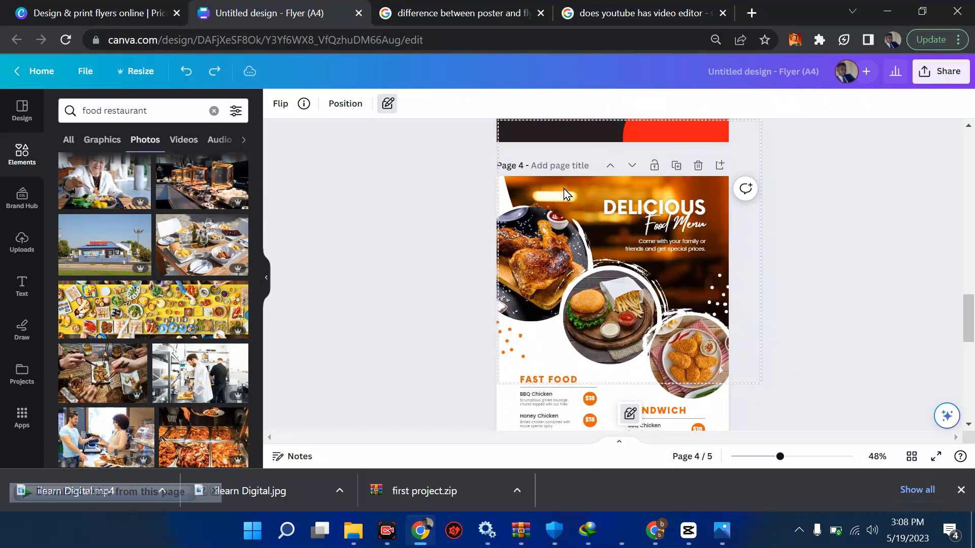
left_click(386, 104)
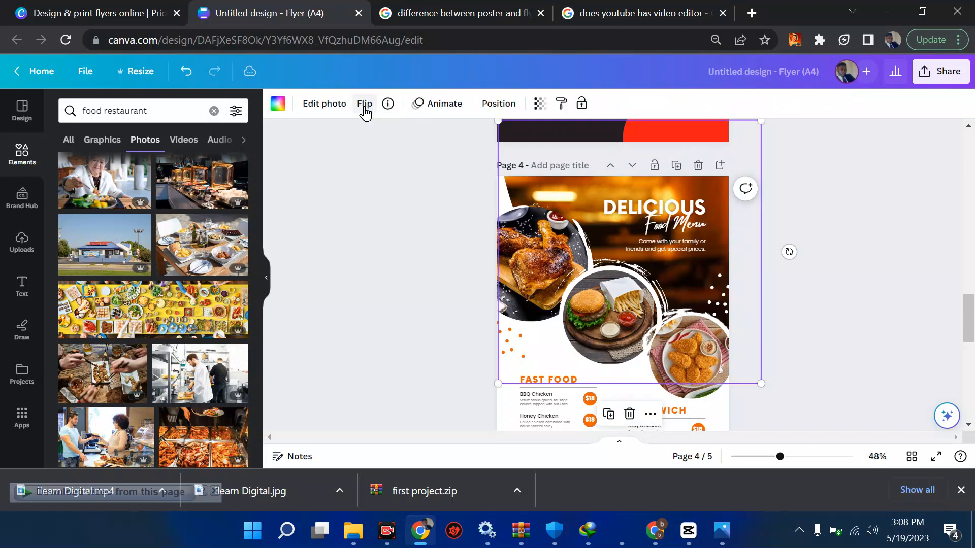
Detach the dark restaurant photo from its frame on page 4 and fill the tilted half-circle frame on page 5 with a copy
right_click(581, 191)
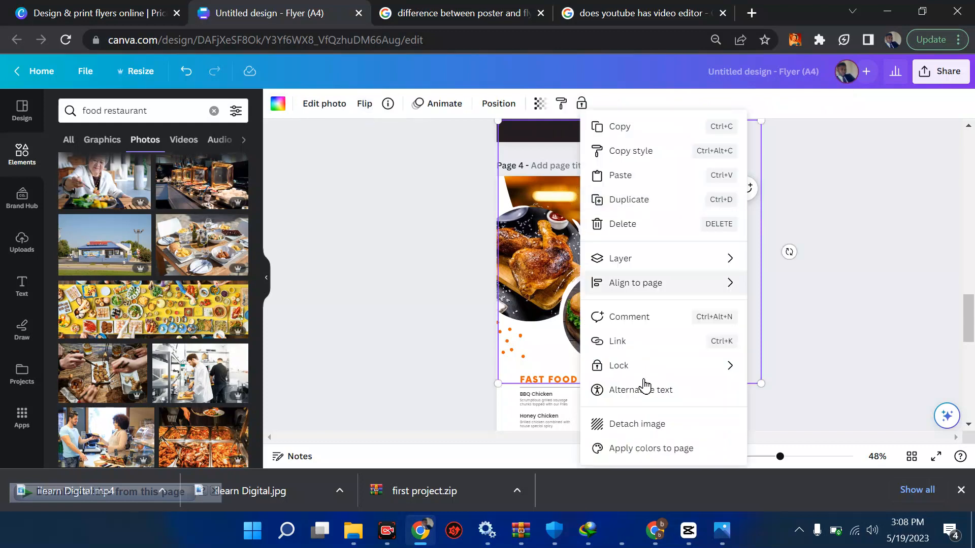
left_click(643, 424)
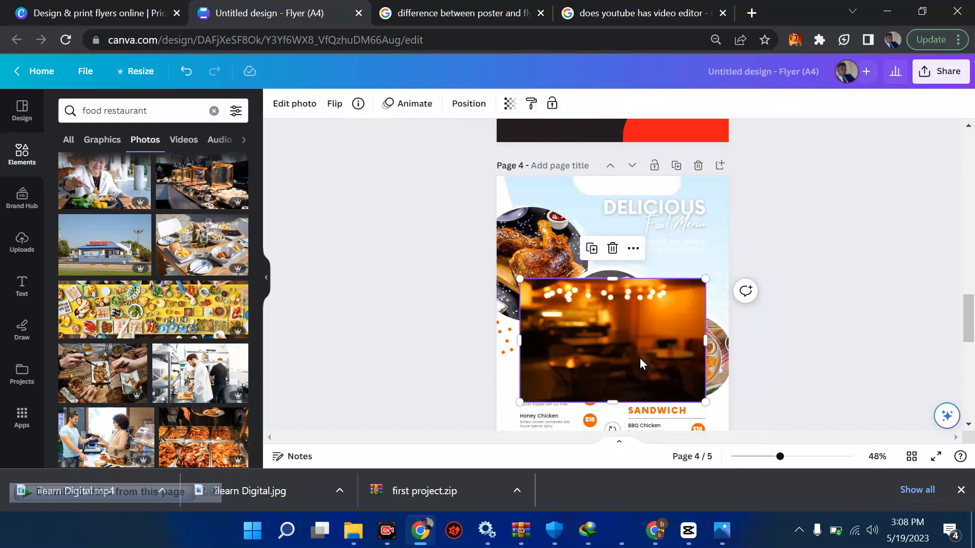
scroll(639, 358, "down", 10)
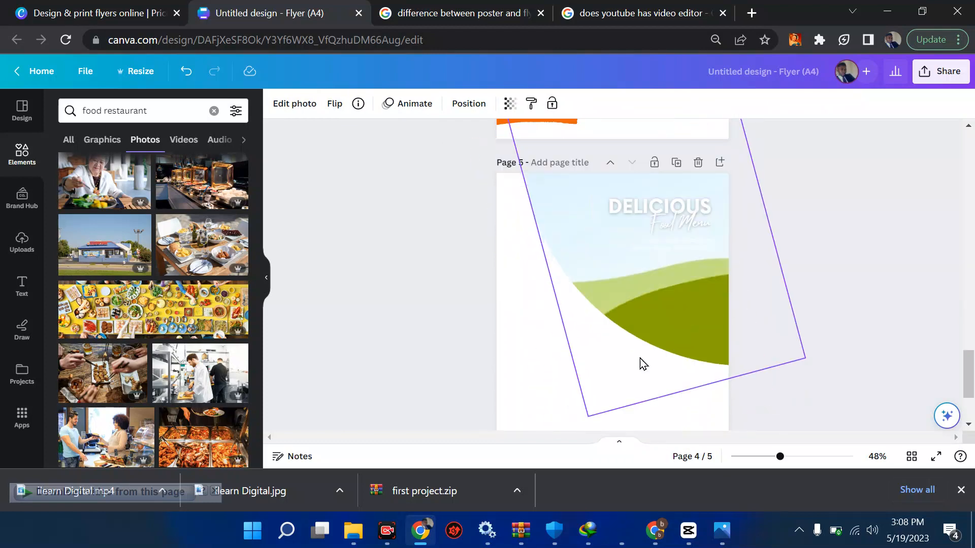
scroll(552, 329, "up", 2)
left_click(553, 329)
key("ctrl+v")
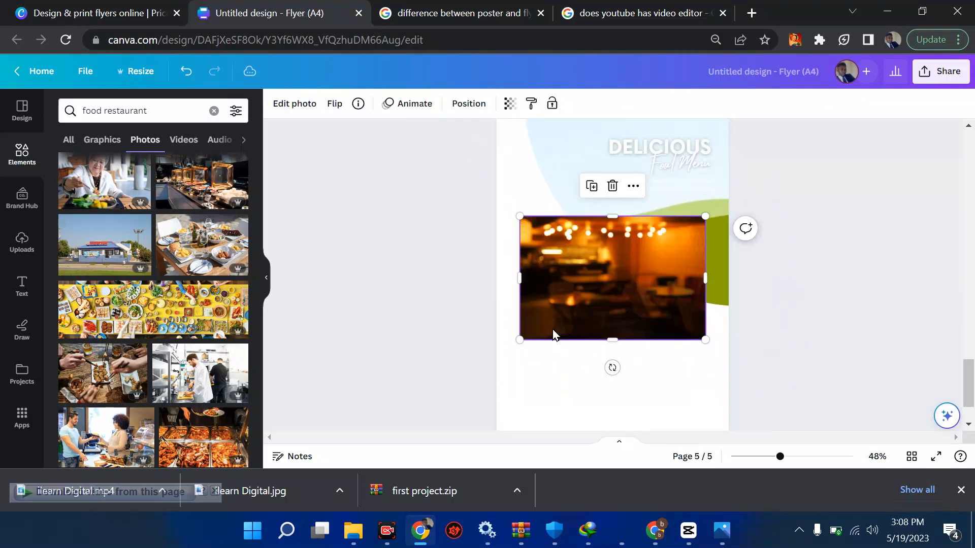
left_click_drag(586, 276, 609, 221)
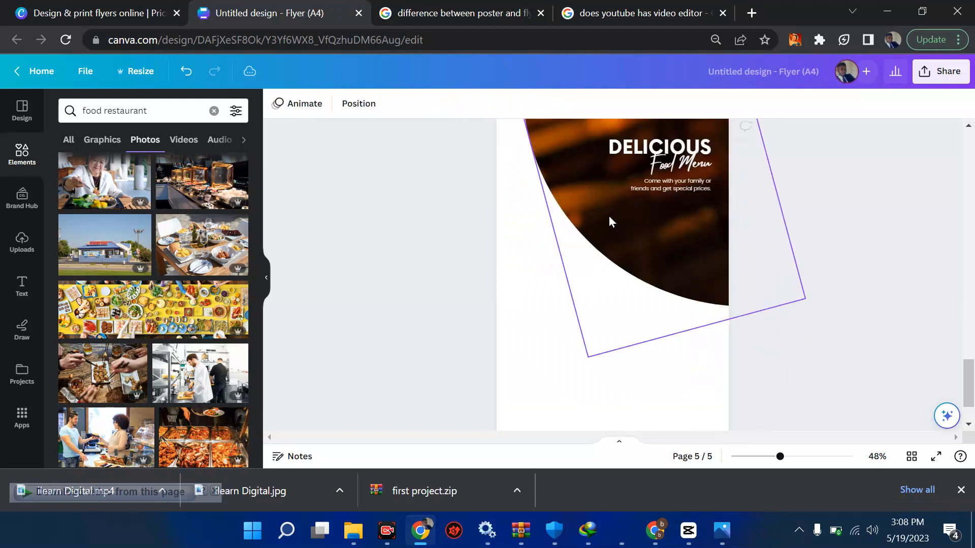
Put the detached restaurant photo back into the background frame on page 4
scroll(711, 214, "up", 7)
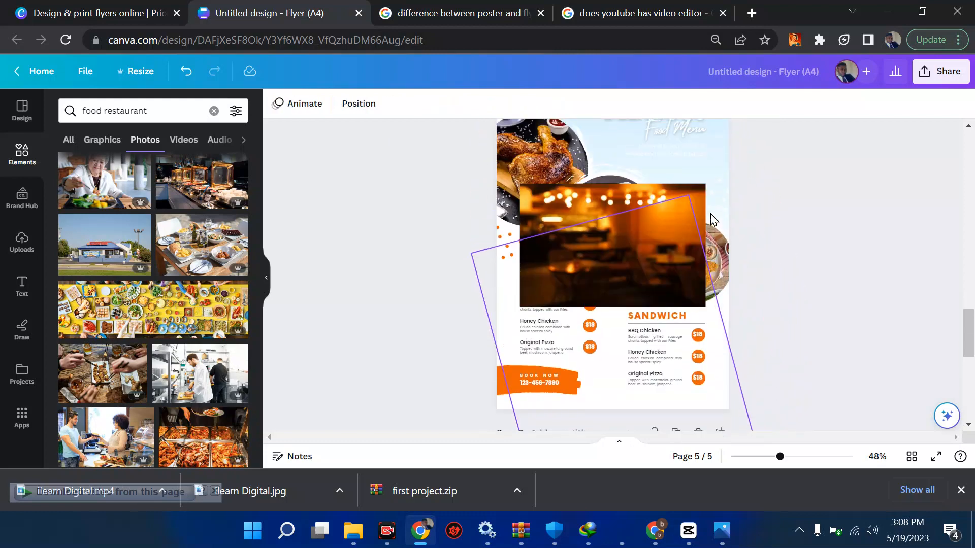
left_click_drag(618, 314, 680, 290)
scroll(680, 291, "down", 7)
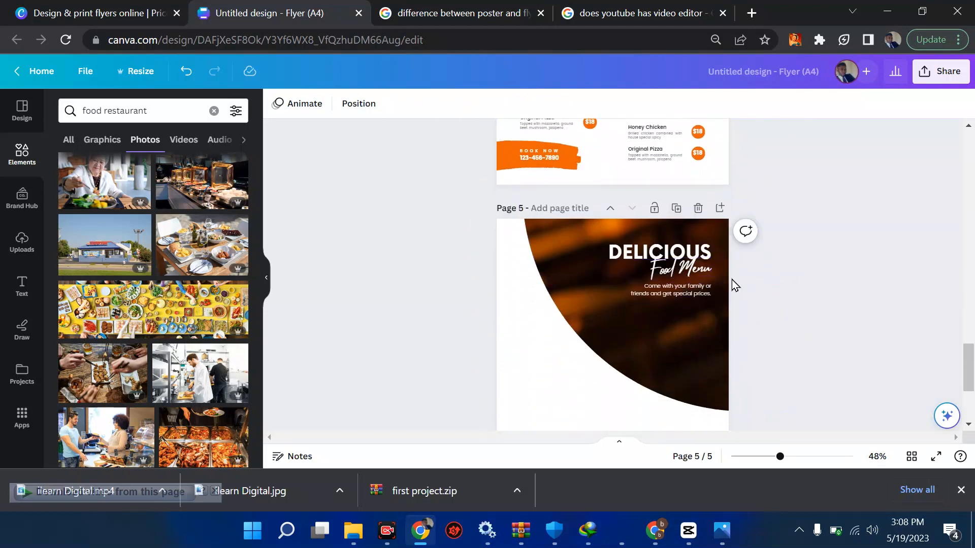
Examine the heading on page 5 and the three circular food photos on the page 4 flyer
left_click(688, 274)
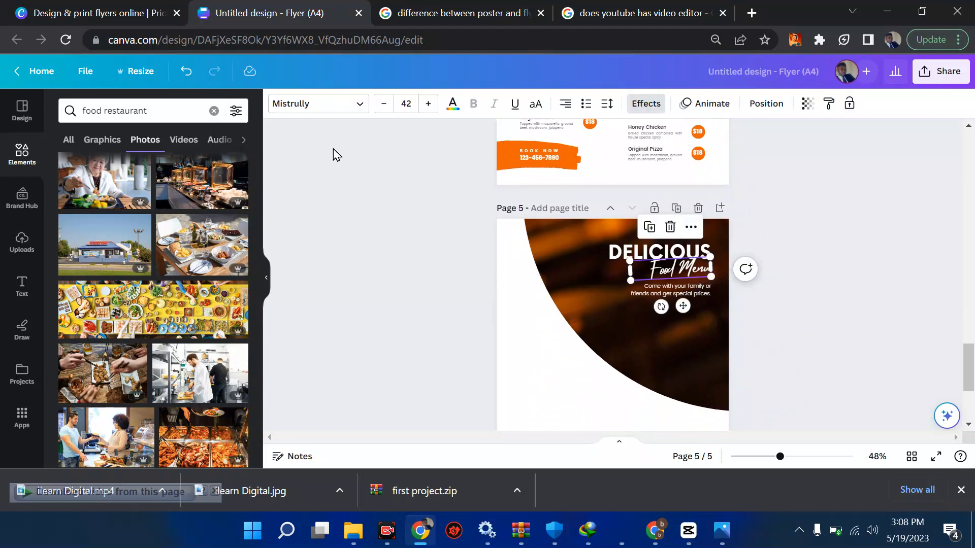
scroll(396, 228, "up", 5)
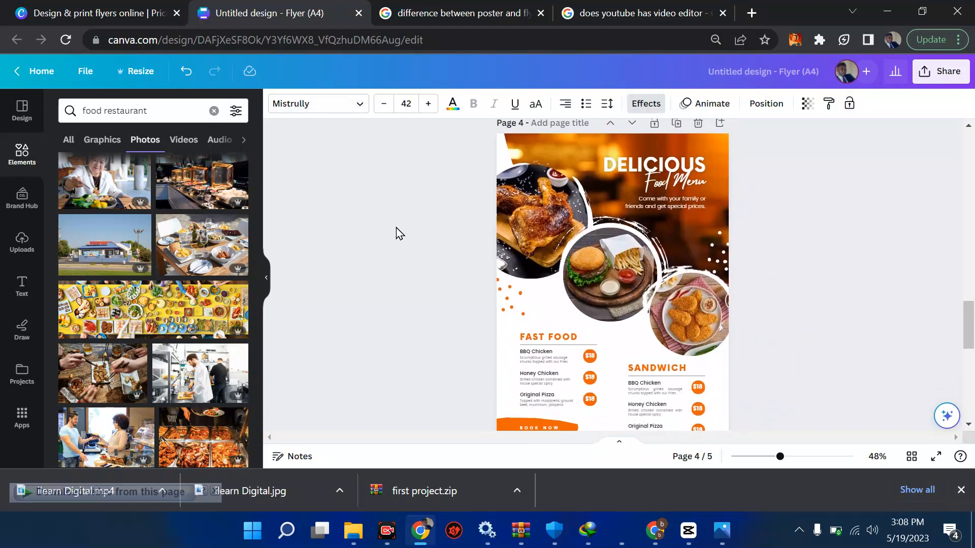
left_click(532, 222)
left_click(628, 263)
left_click(702, 314)
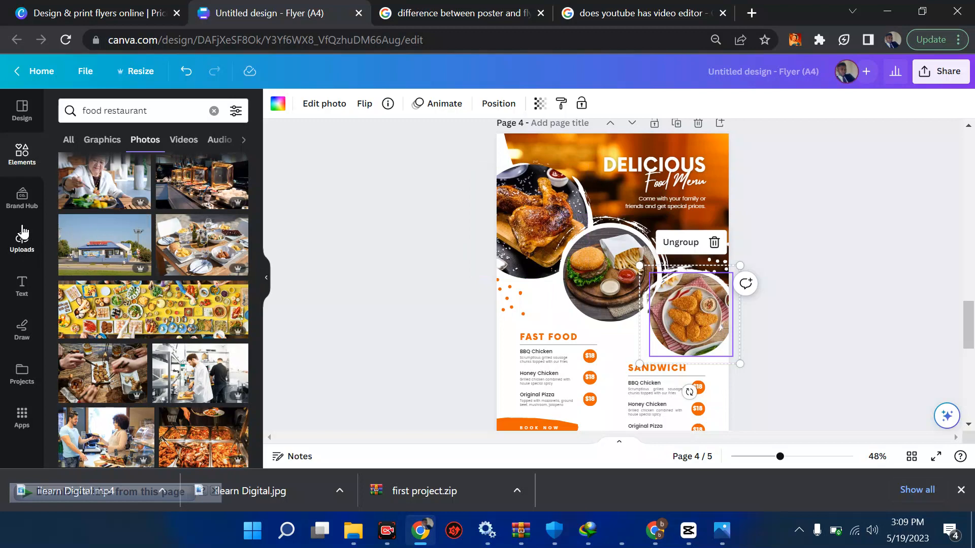
Search the elements for "circle frame" and show all matching frames
left_click(22, 152)
left_click(144, 111)
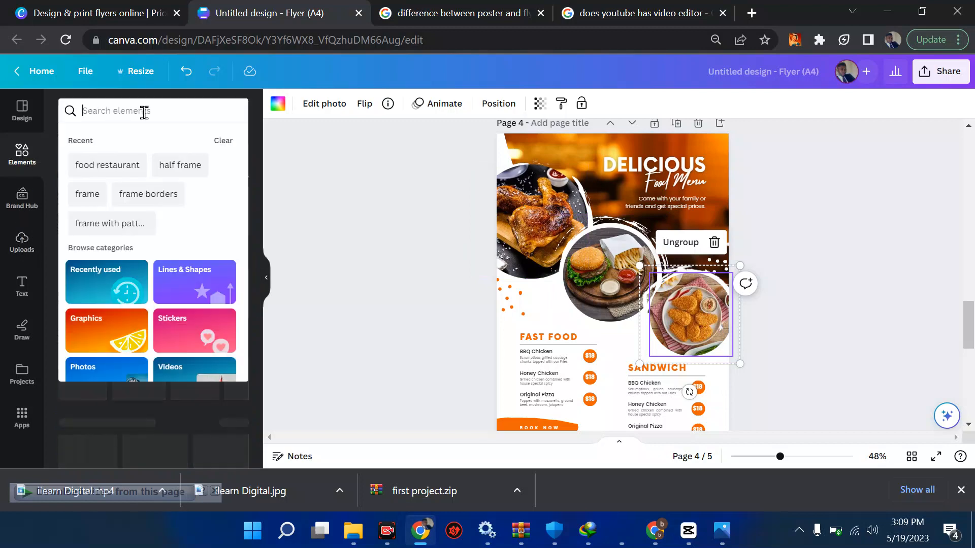
type("fraes")
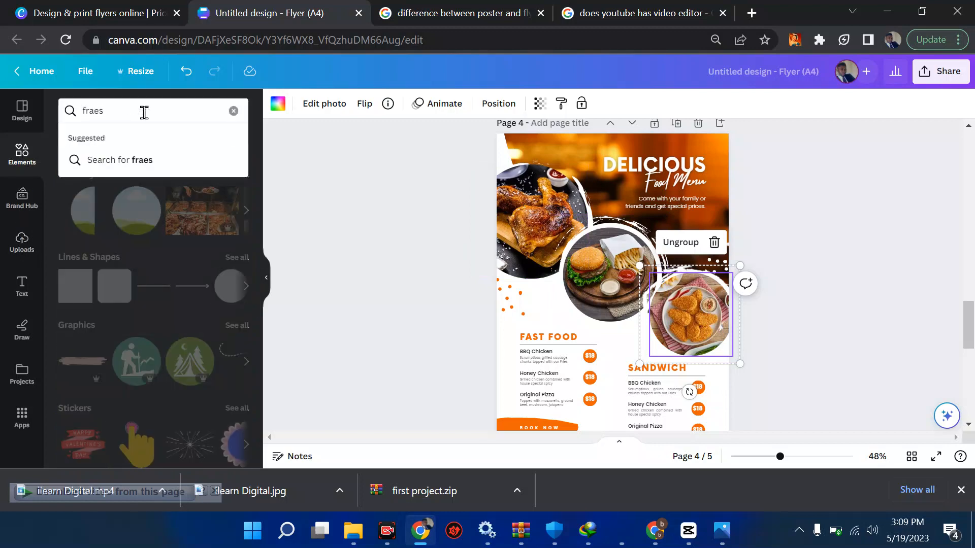
key("BackSpace")
key("BackSpace")
key("BackSpace")
key("BackSpace")
key("BackSpace")
type("c")
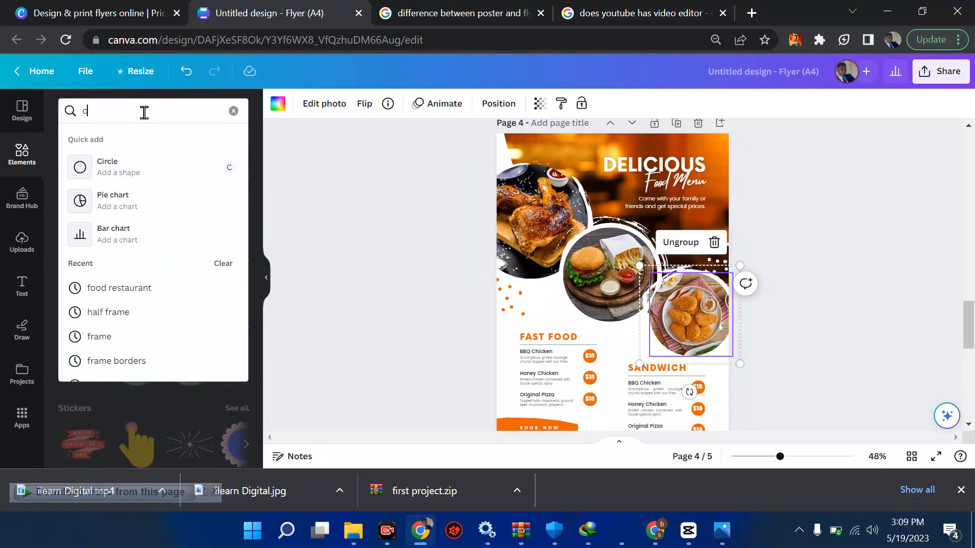
type("ircle")
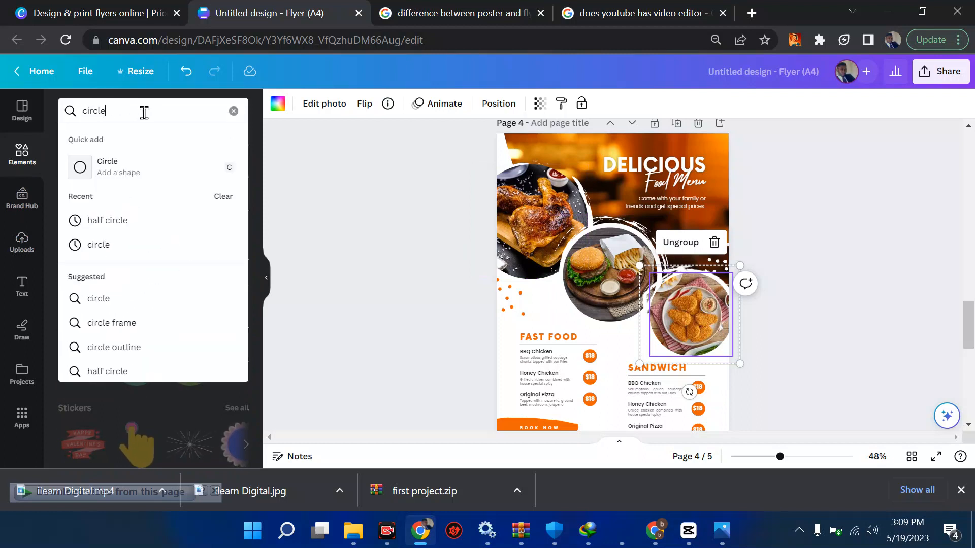
type(" frame")
key("Return")
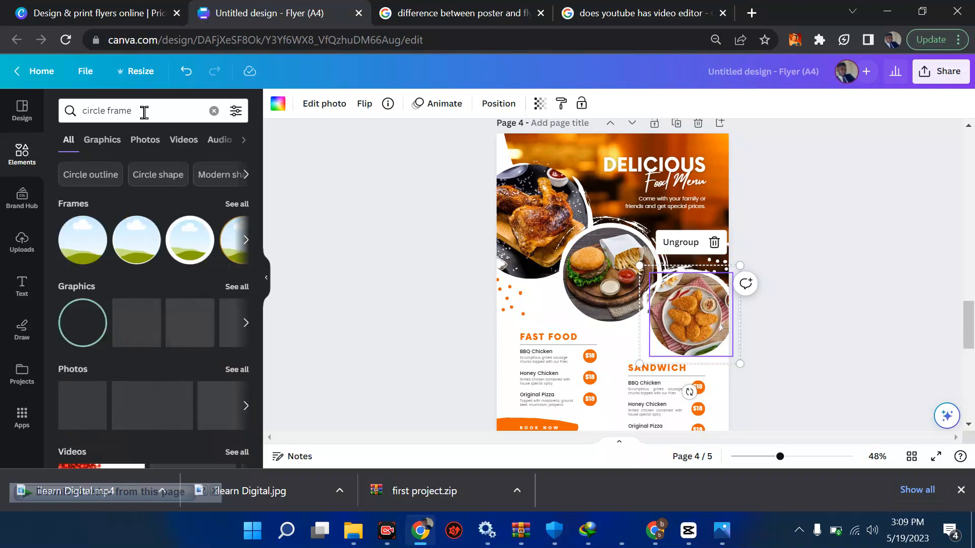
left_click(237, 205)
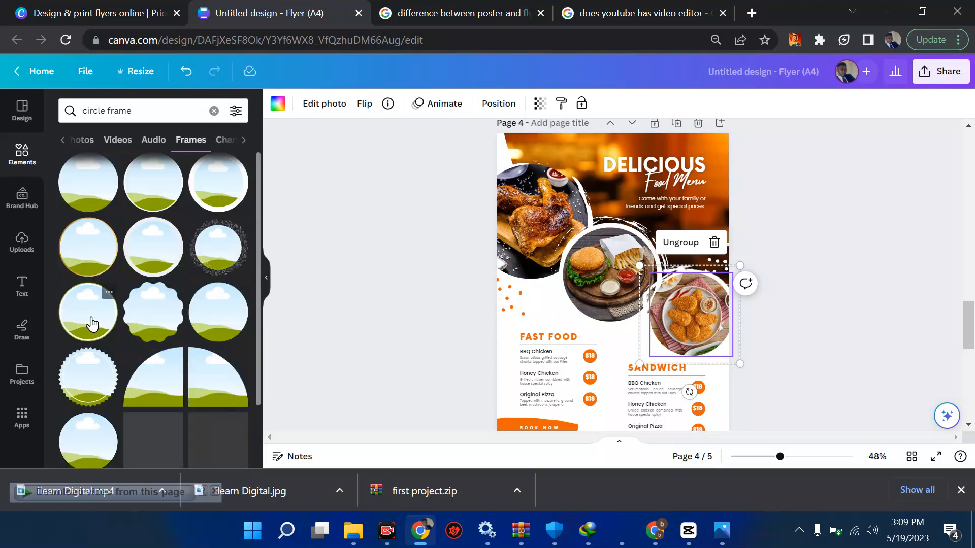
Insert the round frame with the yellow dotted border from the frame results onto page 4
scroll(92, 324, "down", 1)
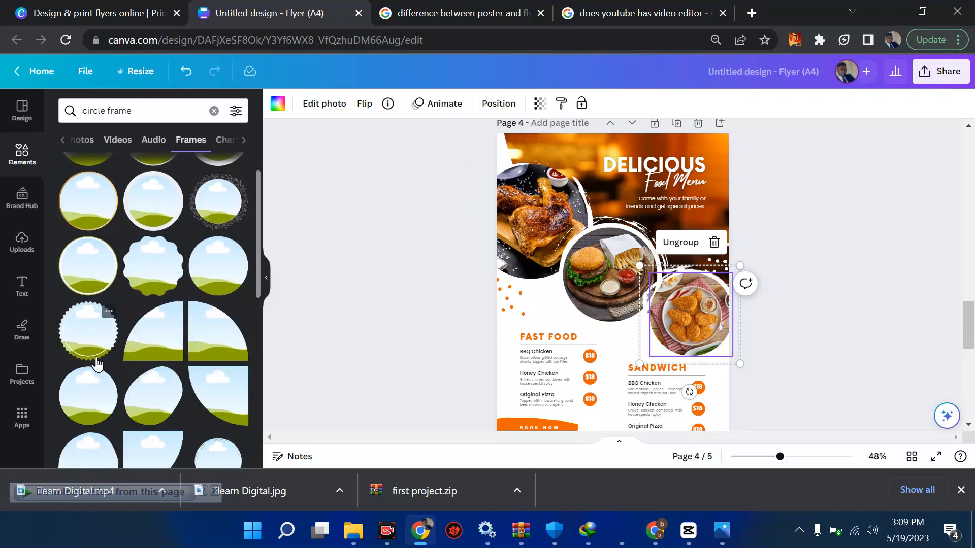
scroll(97, 363, "down", 5)
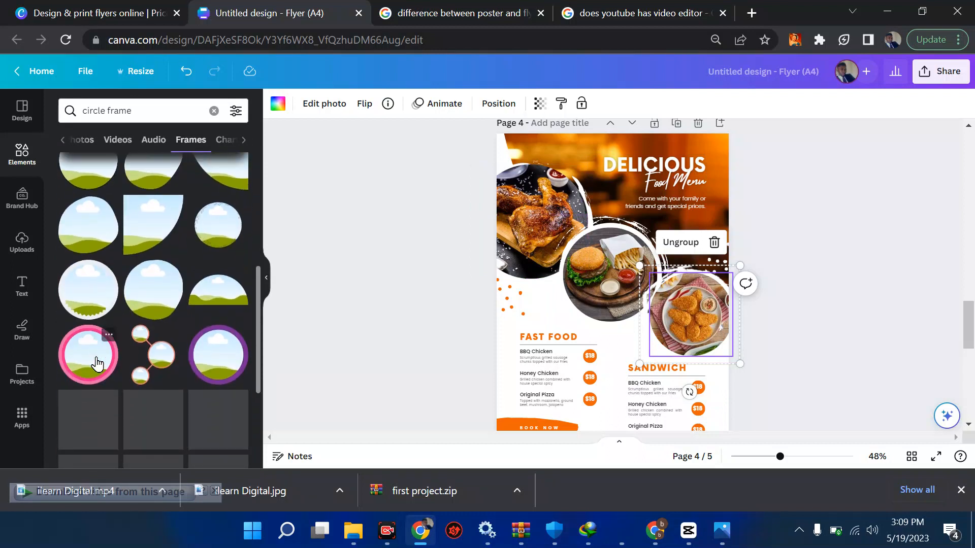
scroll(98, 363, "down", 1)
scroll(164, 343, "down", 4)
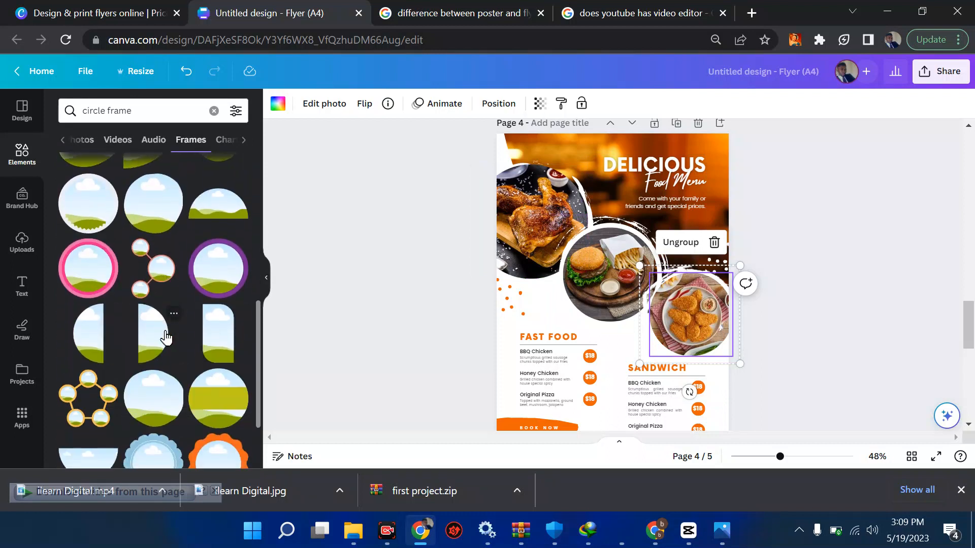
scroll(166, 337, "down", 3)
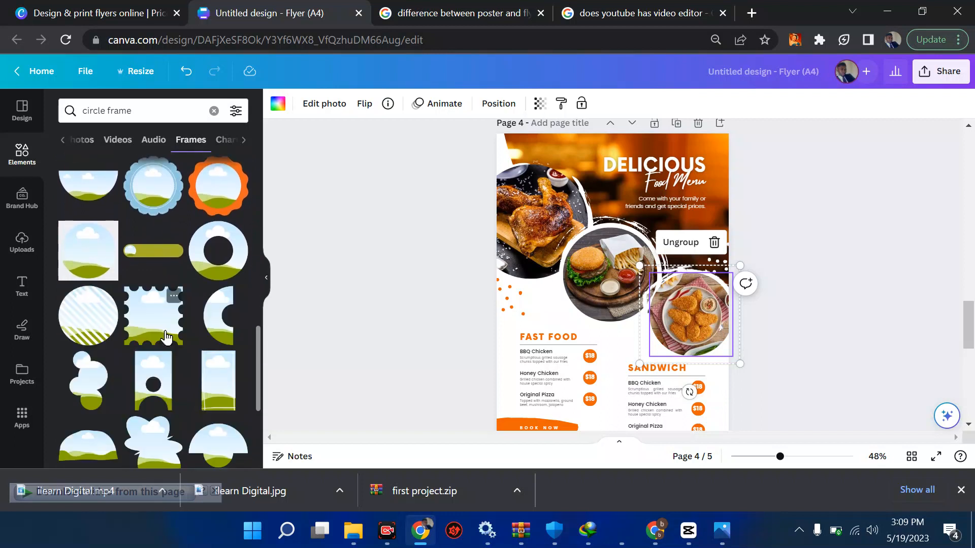
scroll(165, 331, "down", 2)
scroll(166, 336, "down", 4)
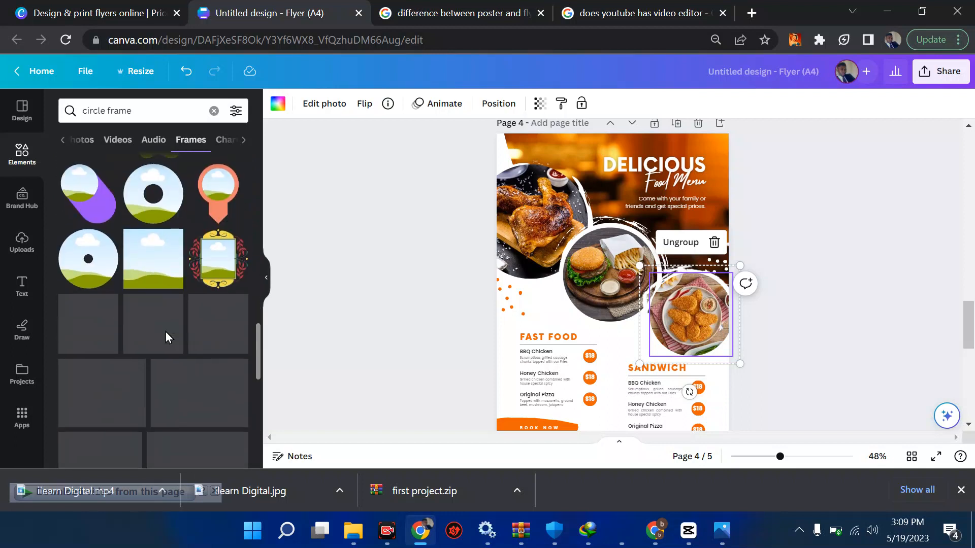
scroll(165, 337, "down", 5)
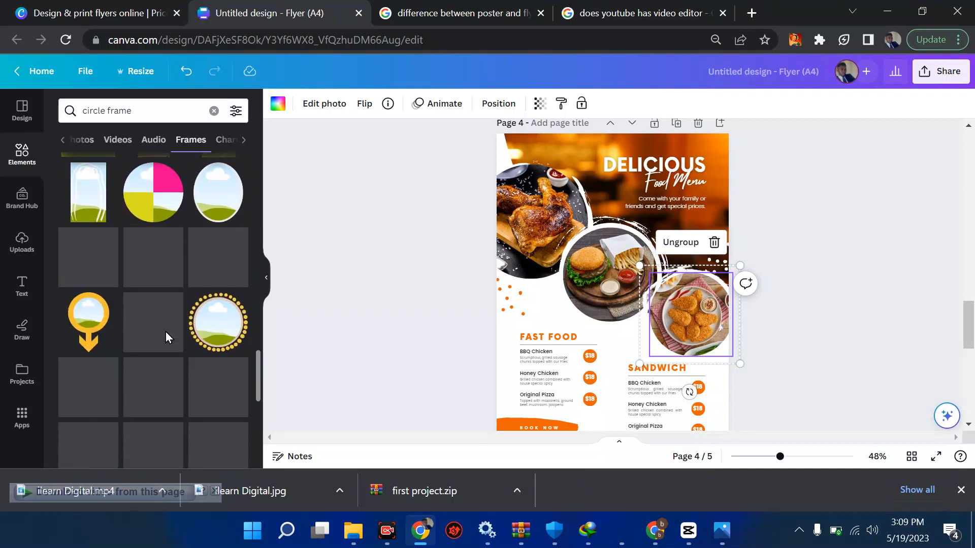
scroll(165, 331, "down", 2)
left_click(218, 259)
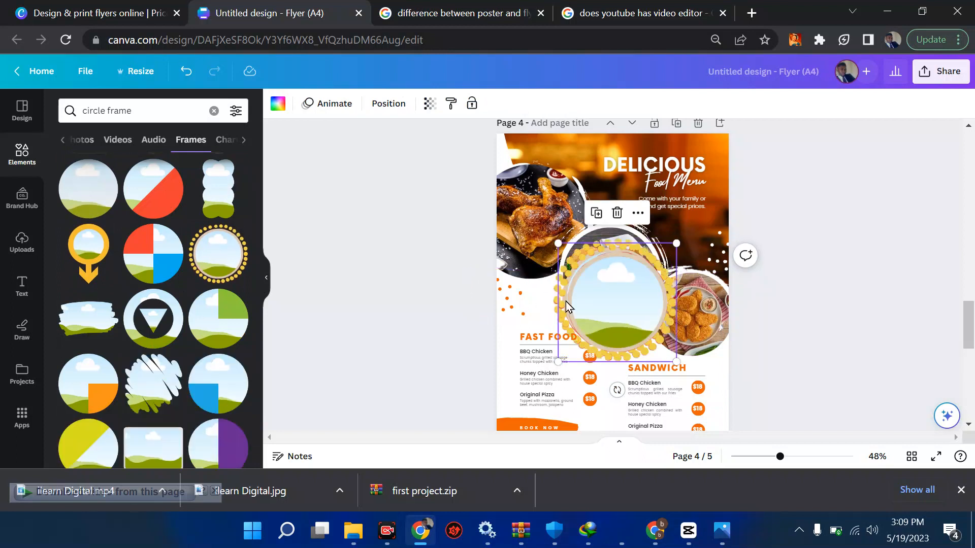
Paste a copy of the yellow dotted round frame onto page 5 and place it left of the heading, overlapping the dark photo's curved edge
key("Escape")
scroll(567, 315, "down", 5)
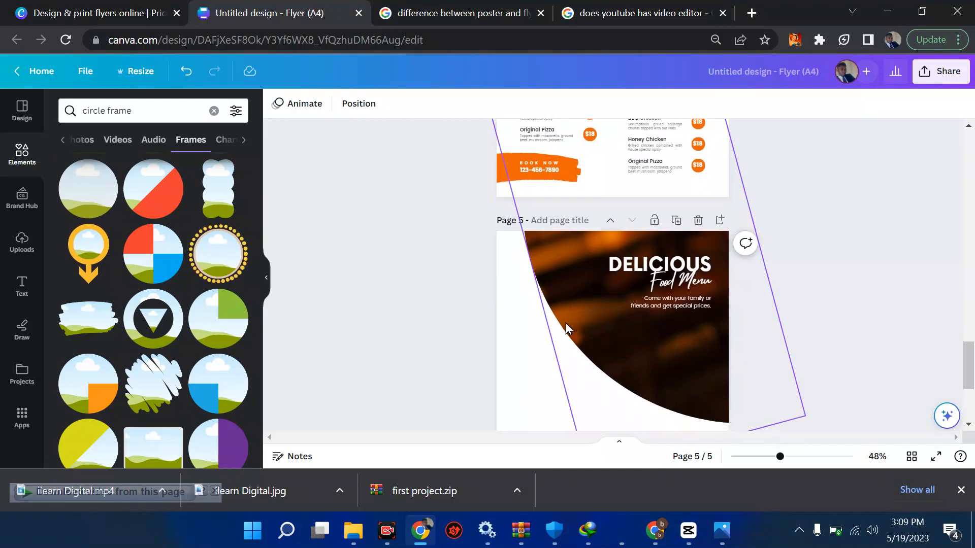
left_click(567, 327)
key("ctrl+v")
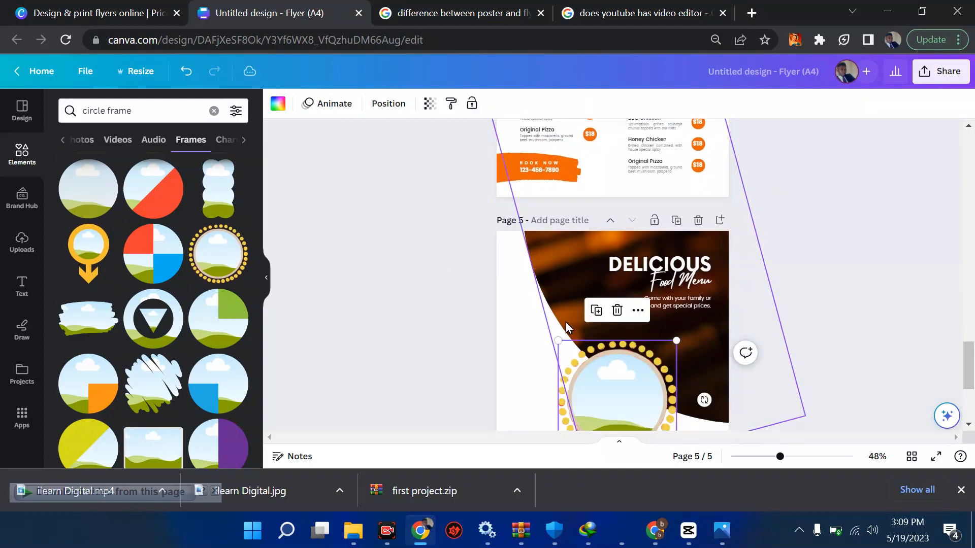
left_click_drag(600, 359, 529, 307)
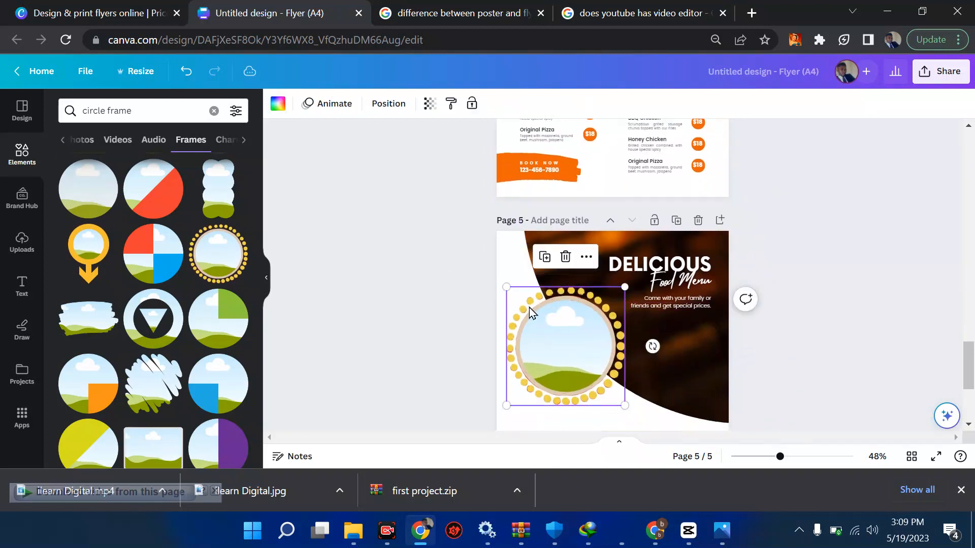
Detach the roast chicken photo from its circular frame on the page 4 flyer
scroll(530, 312, "up", 5)
left_click(537, 251)
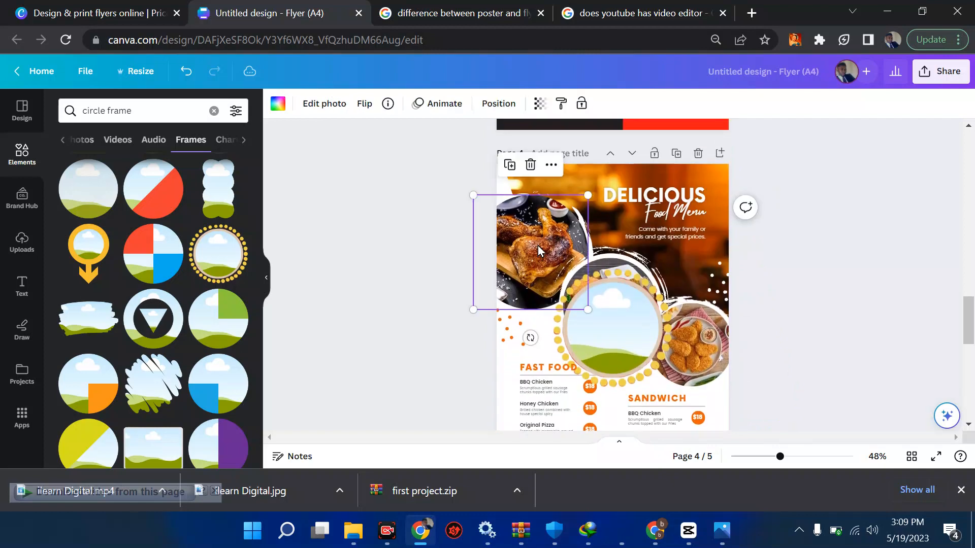
right_click(538, 249)
left_click(609, 425)
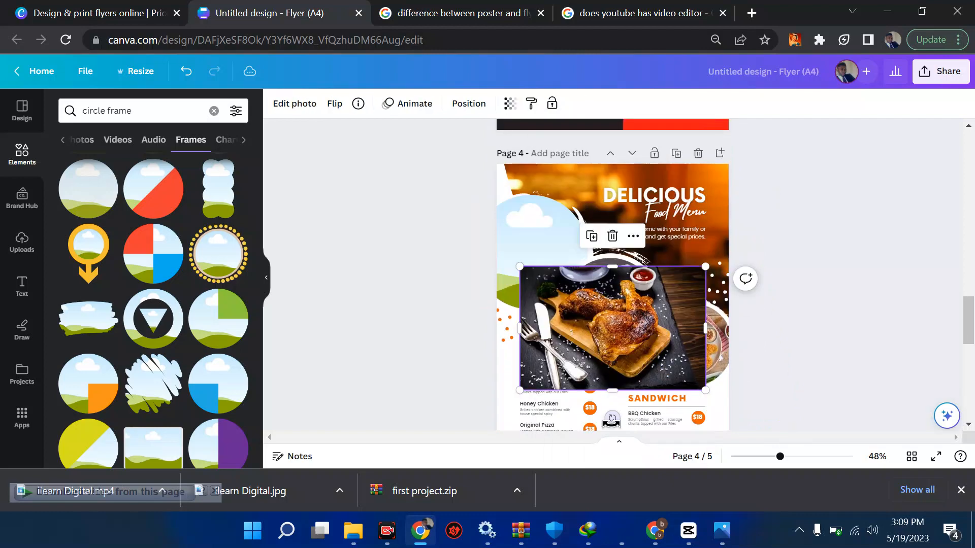
Paste a copy of the chicken photo onto page 5 and fill the yellow dotted round frame with it
scroll(559, 321, "down", 5)
left_click(550, 318)
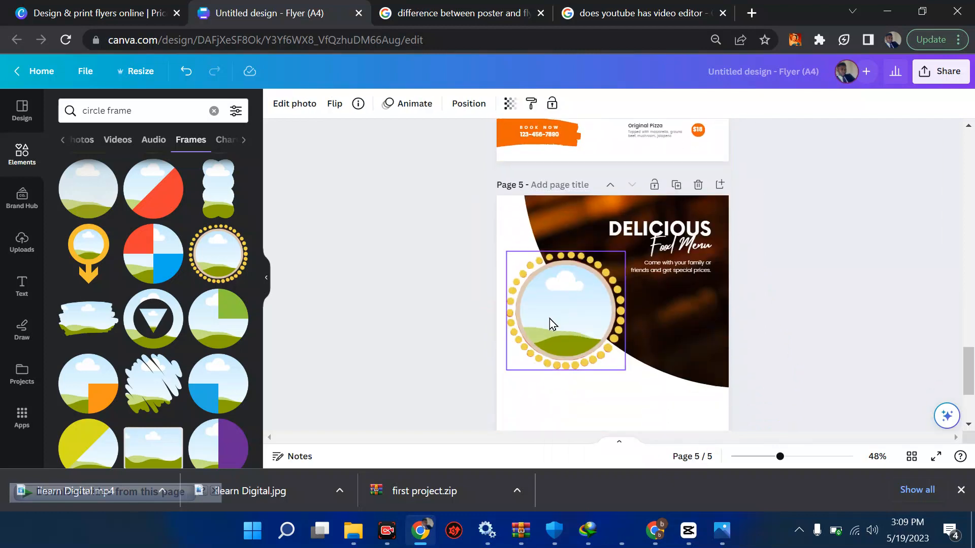
key("ctrl+v")
left_click_drag(567, 325, 553, 284)
left_click(548, 287)
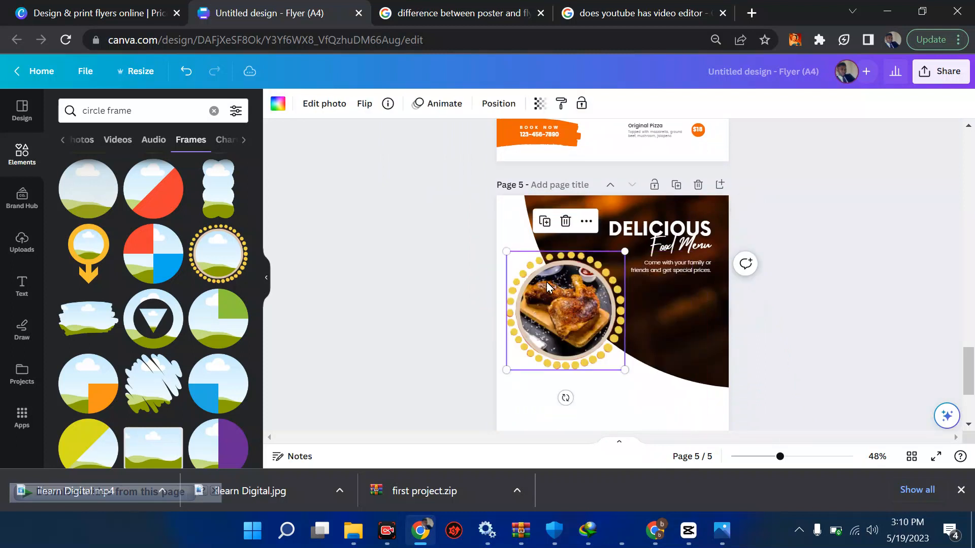
Shrink the chicken frame and duplicate it twice, arranging the three in an overlapping diagonal row along the dark photo's curved edge
left_click_drag(506, 251, 539, 285)
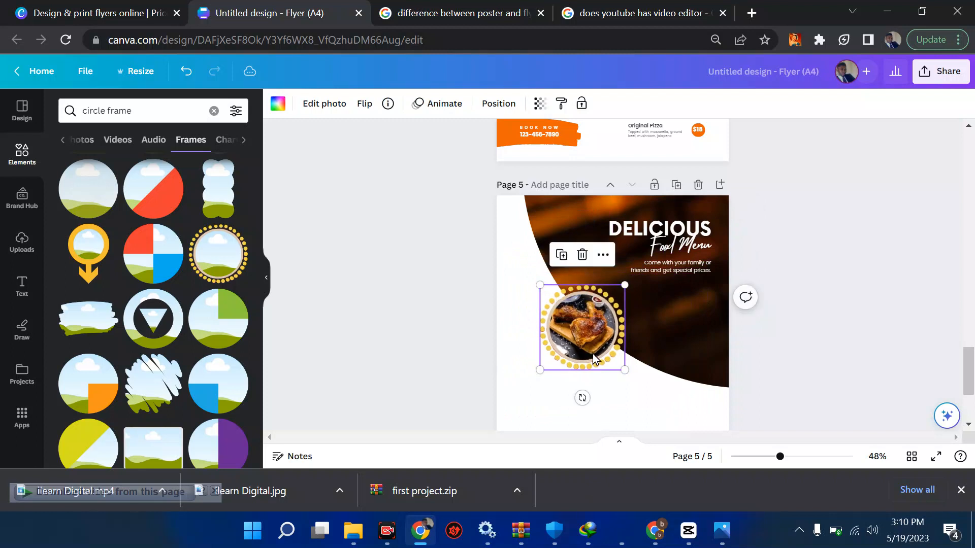
left_click_drag(566, 323, 584, 312)
left_click(528, 223)
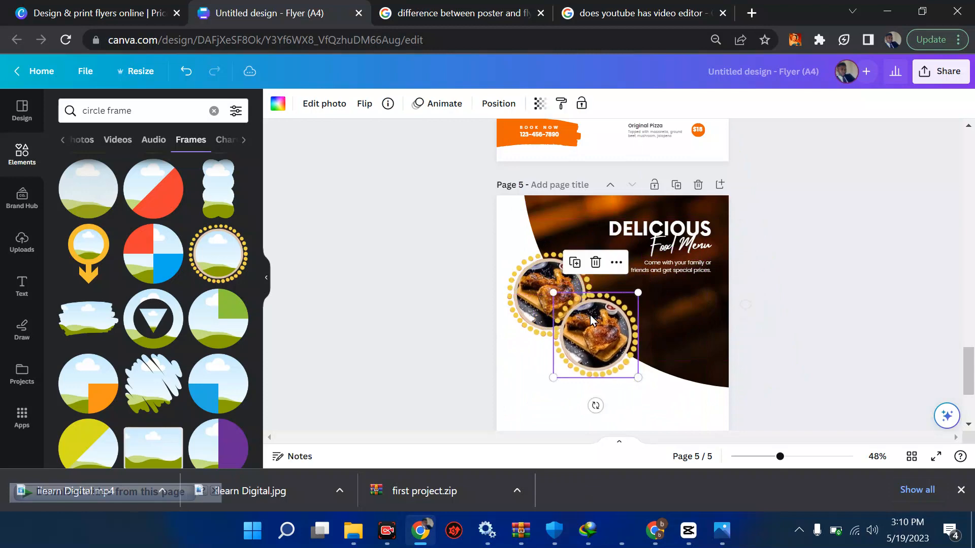
left_click(575, 262)
left_click_drag(646, 358, 649, 352)
left_click(566, 294)
Restore the chicken photo to its circular frame on page 4 and remove the yellow dotted frame covering the burger
scroll(566, 296, "up", 7)
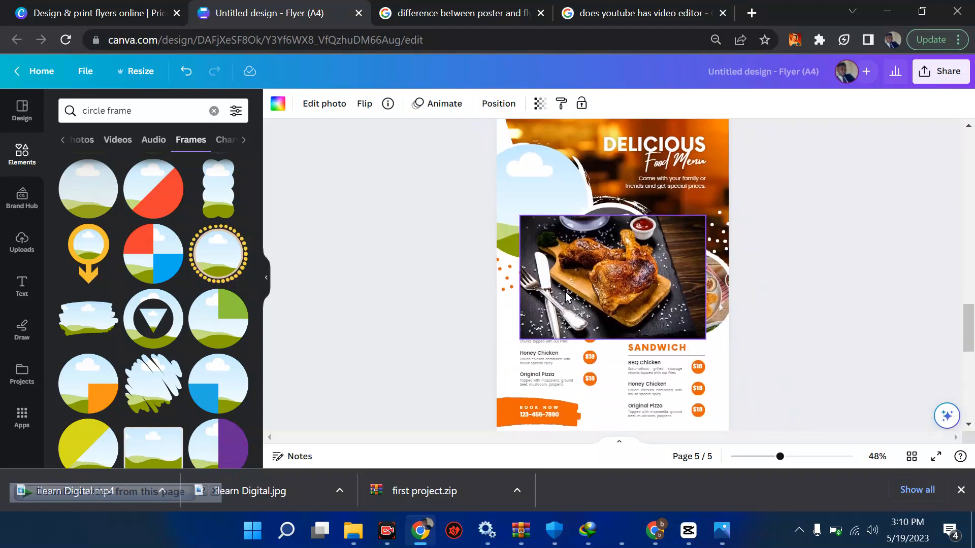
scroll(566, 294, "up", 1)
left_click_drag(582, 332, 546, 281)
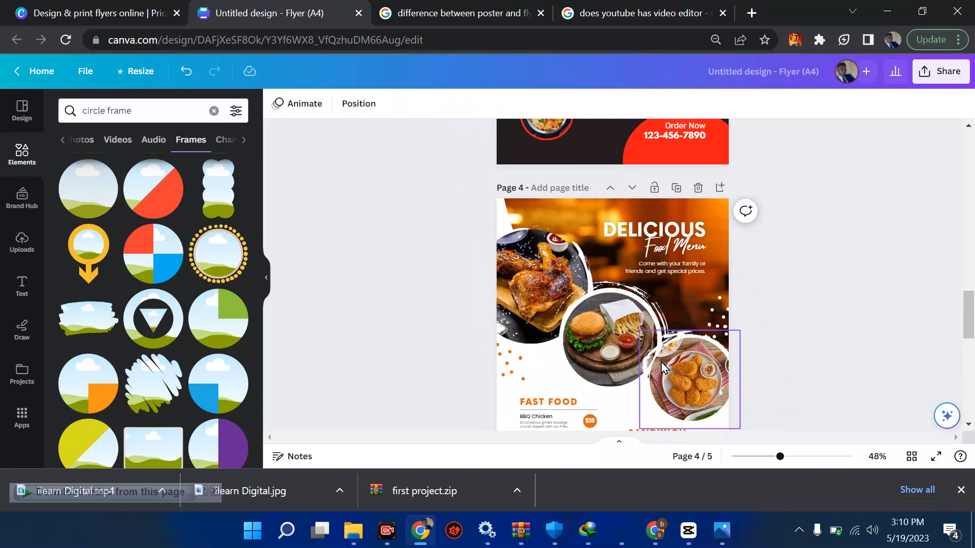
Search the elements for "geometric points" to match the scattered white dots on page 4
scroll(655, 355, "down", 2)
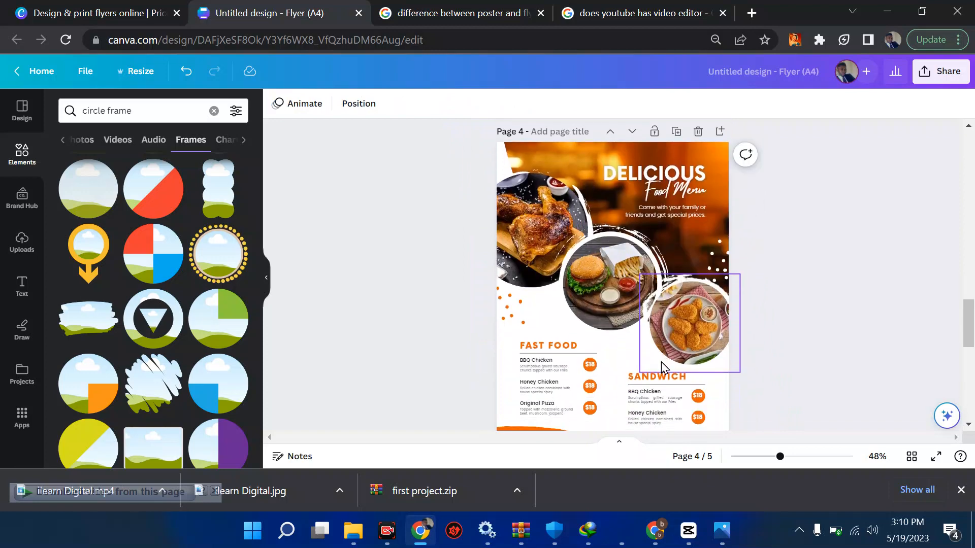
left_click(722, 275)
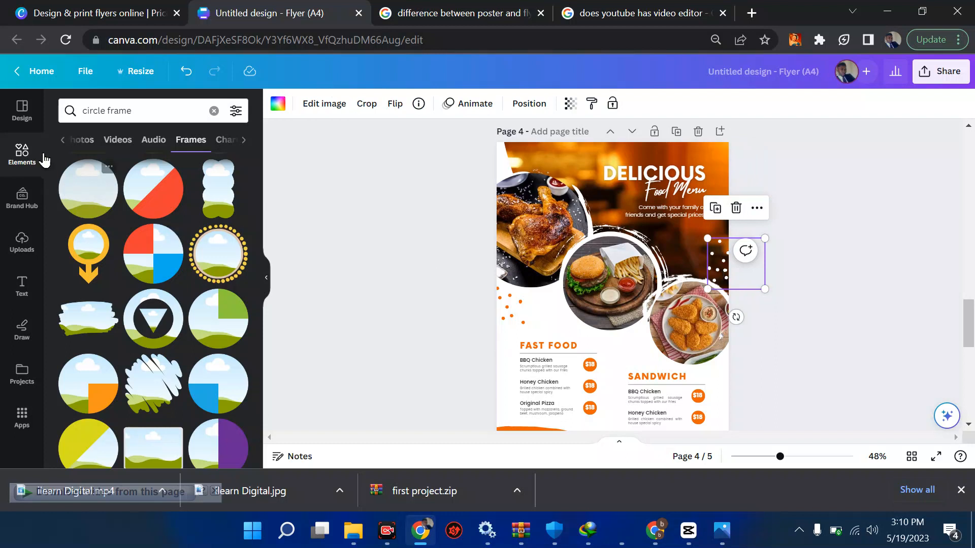
left_click(137, 108)
key("ctrl+a")
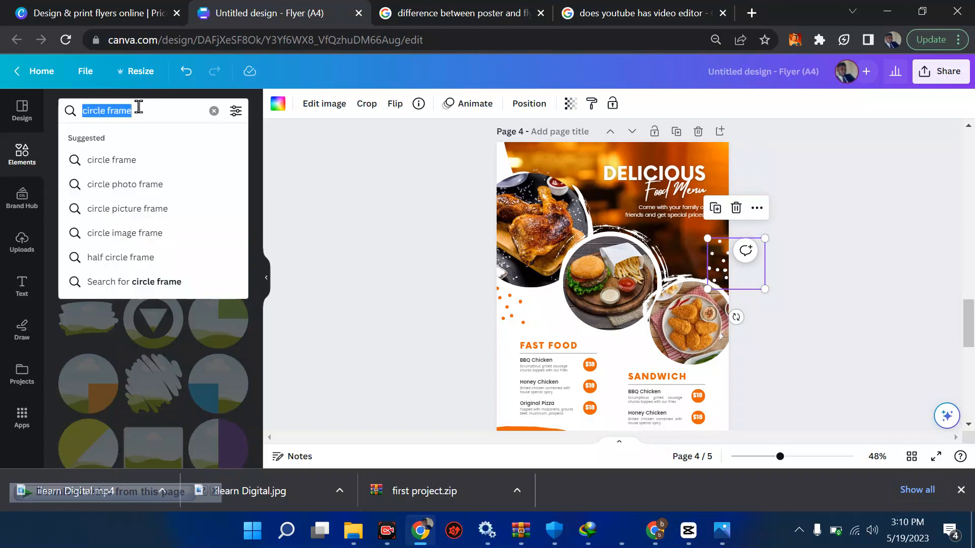
type("geomet")
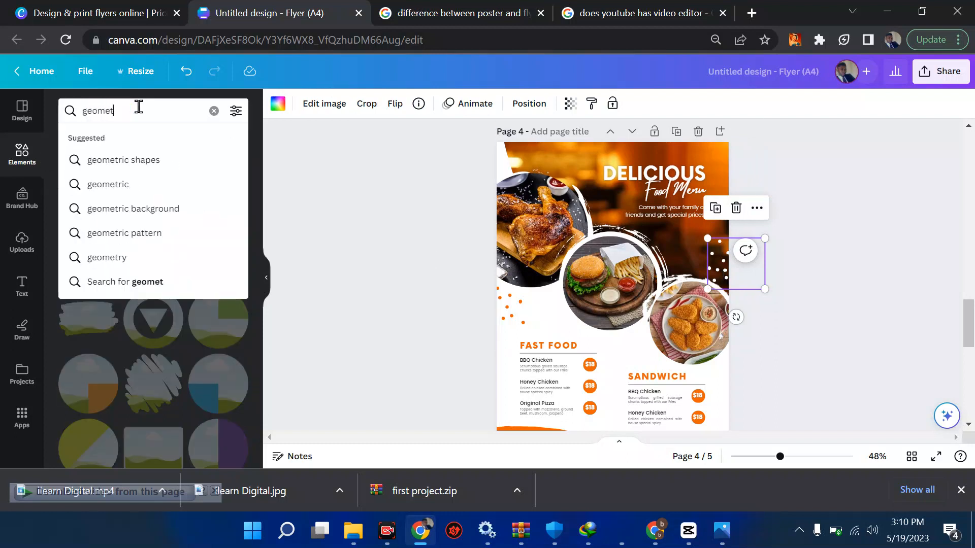
type("ric points")
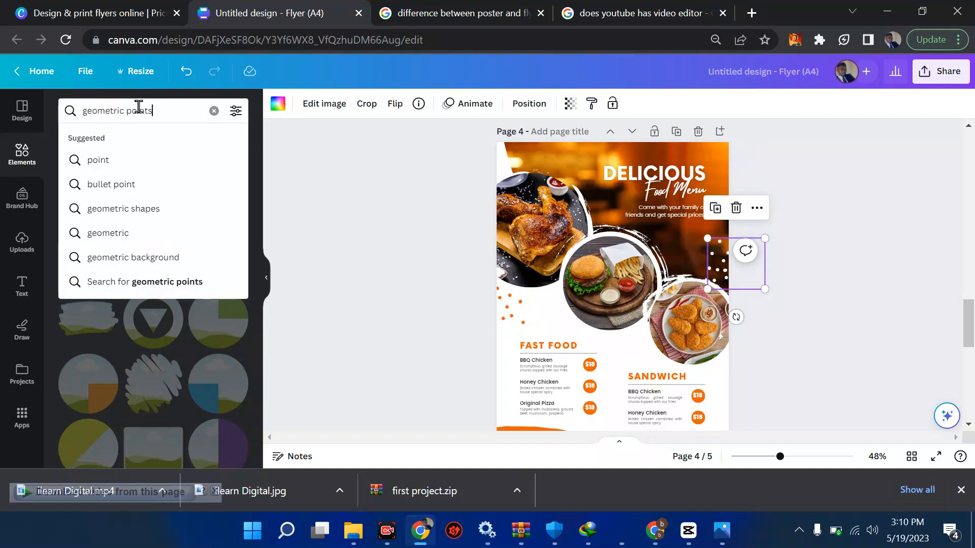
key("Return")
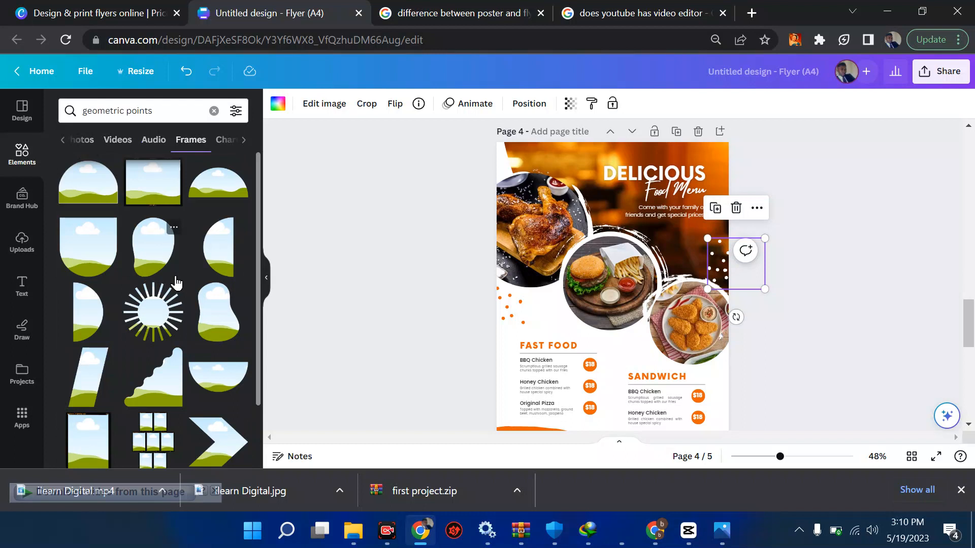
Search all element types for "dots" instead
left_click(82, 141)
left_click(68, 141)
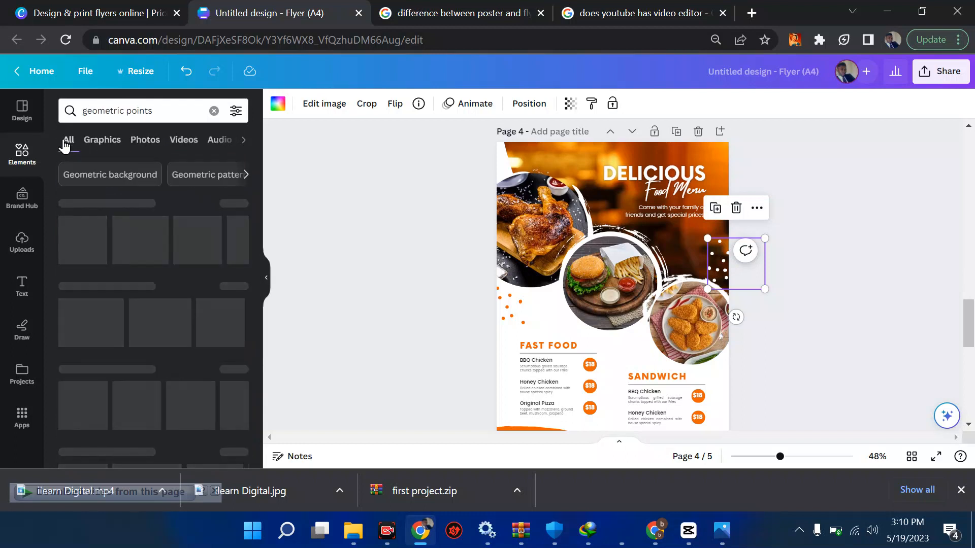
left_click(168, 111)
key("BackSpace")
key("BackSpace")
key("BackSpace")
key("BackSpace")
key("BackSpace")
key("BackSpace")
key("BackSpace")
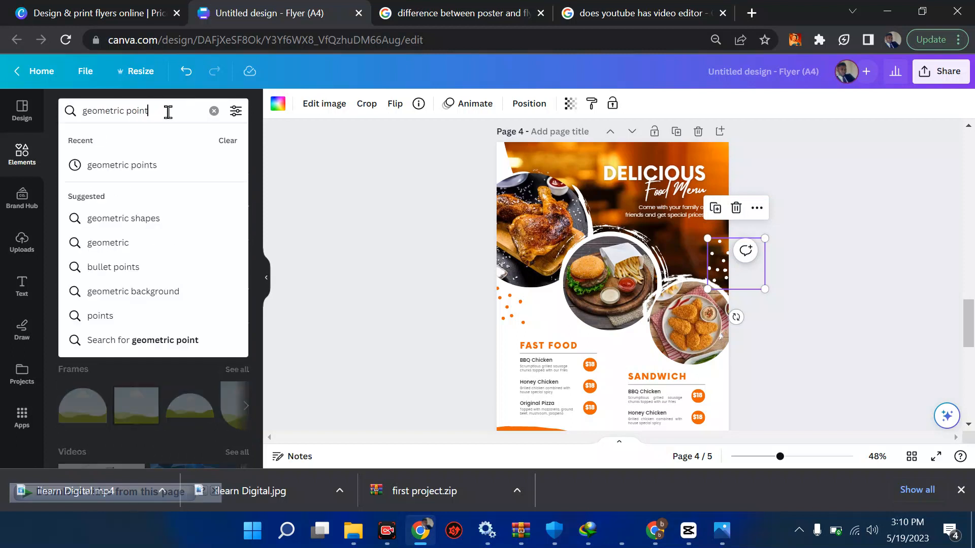
key("BackSpace")
key("BackSpace")
key("BackSpace")
key("BackSpace")
key("BackSpace")
key("BackSpace")
key("BackSpace")
key("BackSpace")
key("BackSpace")
type("dots")
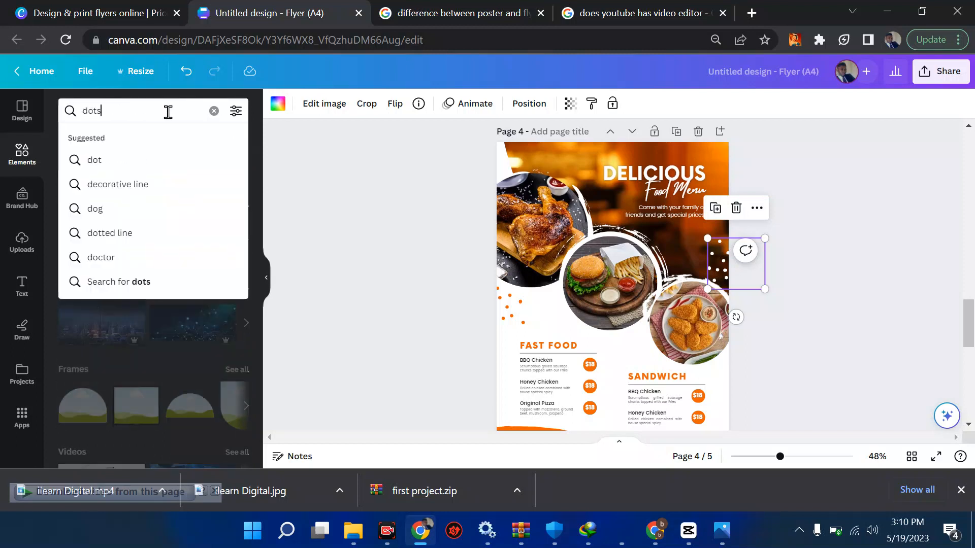
key("Return")
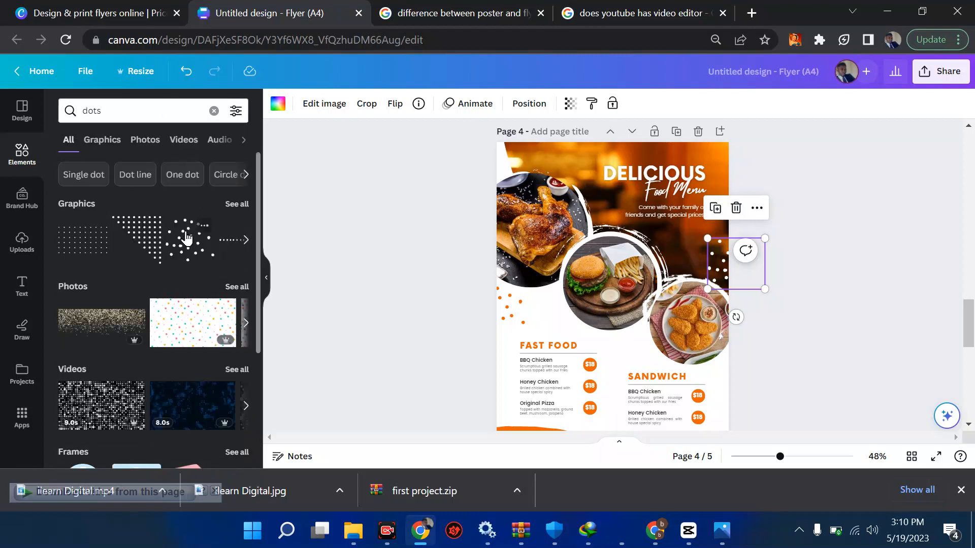
Add the scattered dots graphic to page 5, color it white and let it overlap the page's right edge below the heading
scroll(376, 287, "down", 5)
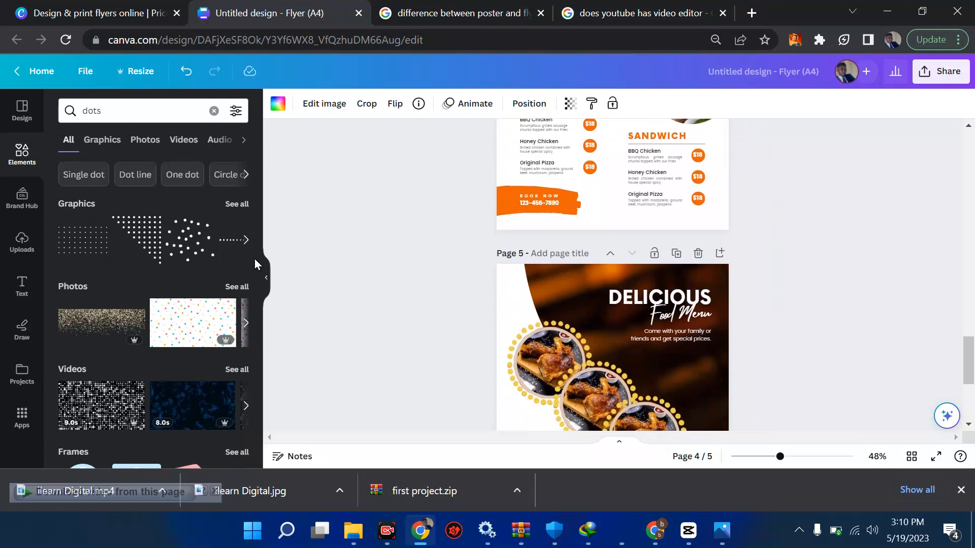
left_click_drag(686, 372, 693, 371)
left_click(278, 105)
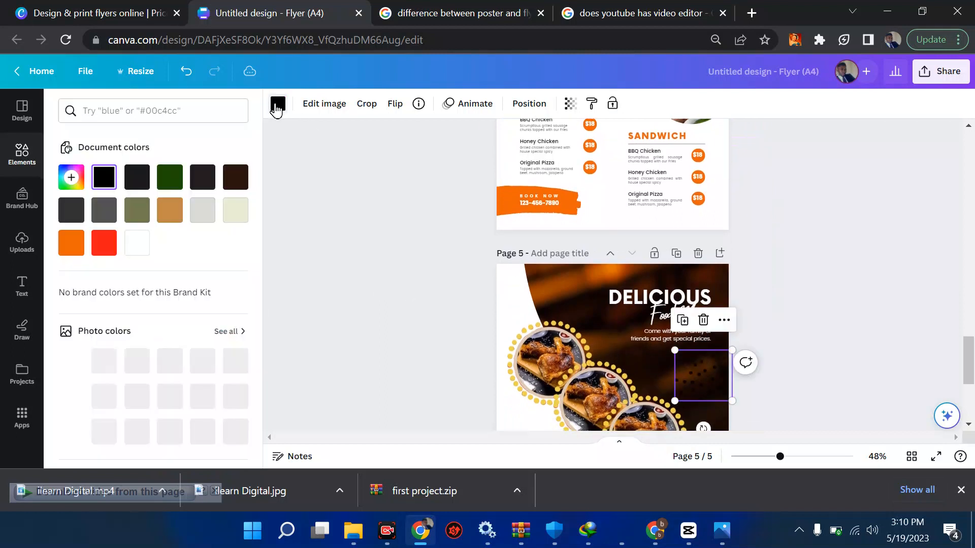
left_click(144, 248)
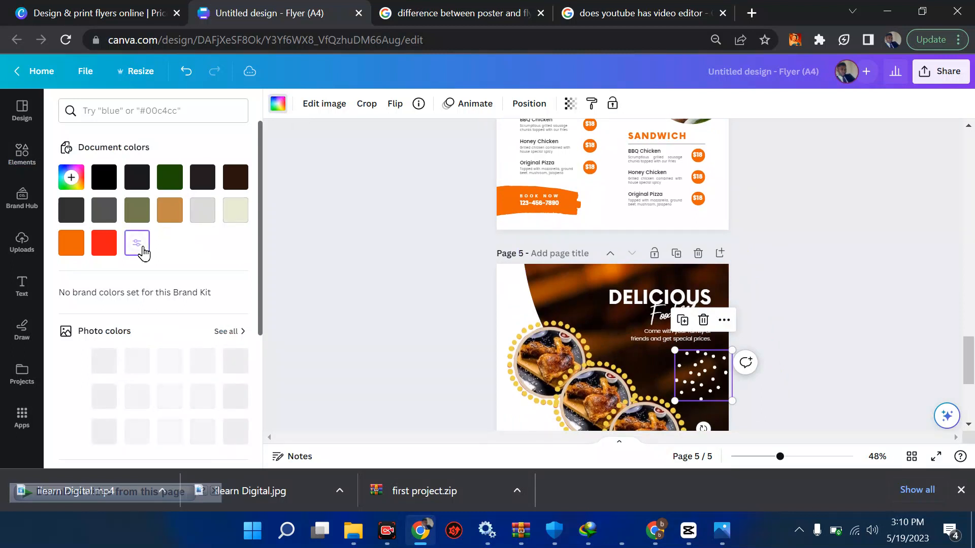
left_click_drag(688, 382, 710, 392)
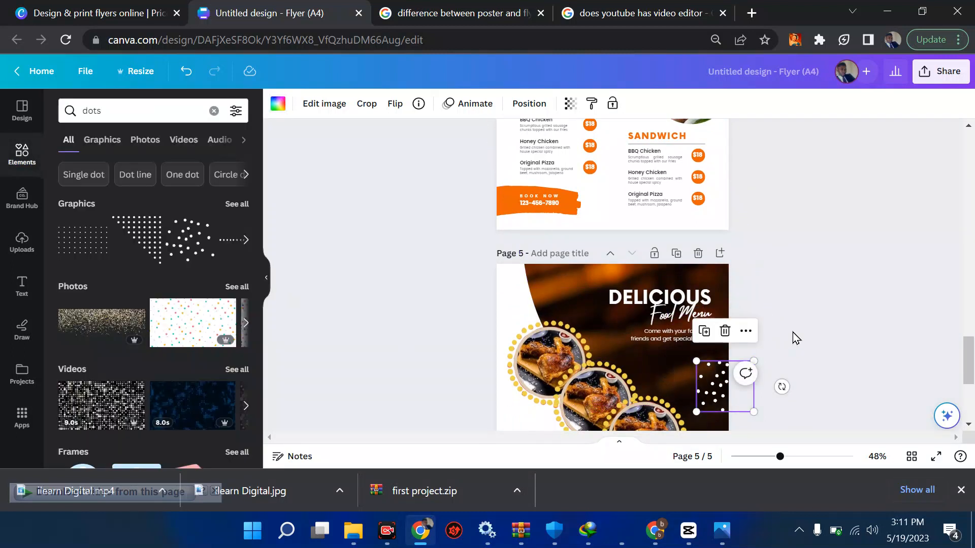
Duplicate the white dots on page 5, move the copy over the left page edge below the first frame and color it orange
scroll(687, 209, "up", 5)
scroll(687, 208, "up", 1)
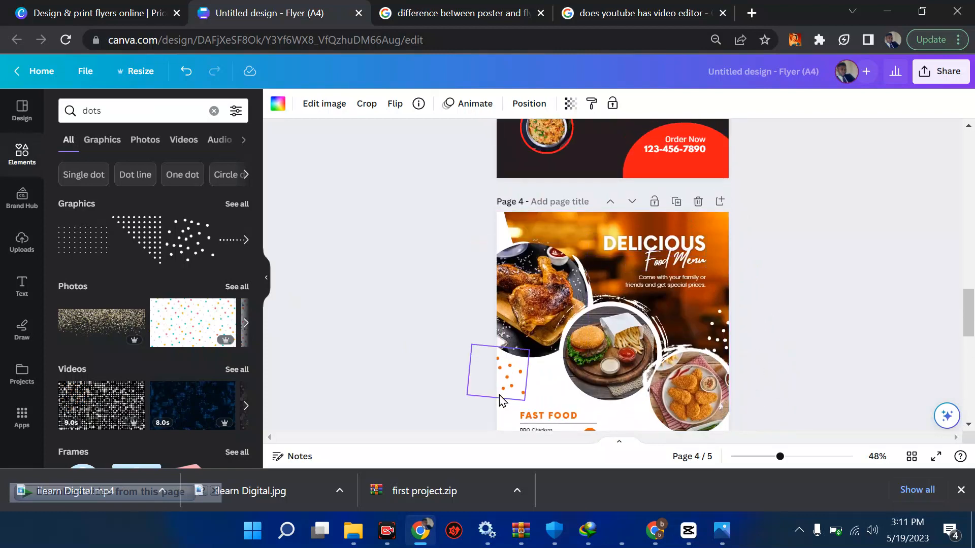
scroll(498, 395, "down", 10)
scroll(499, 395, "down", 2)
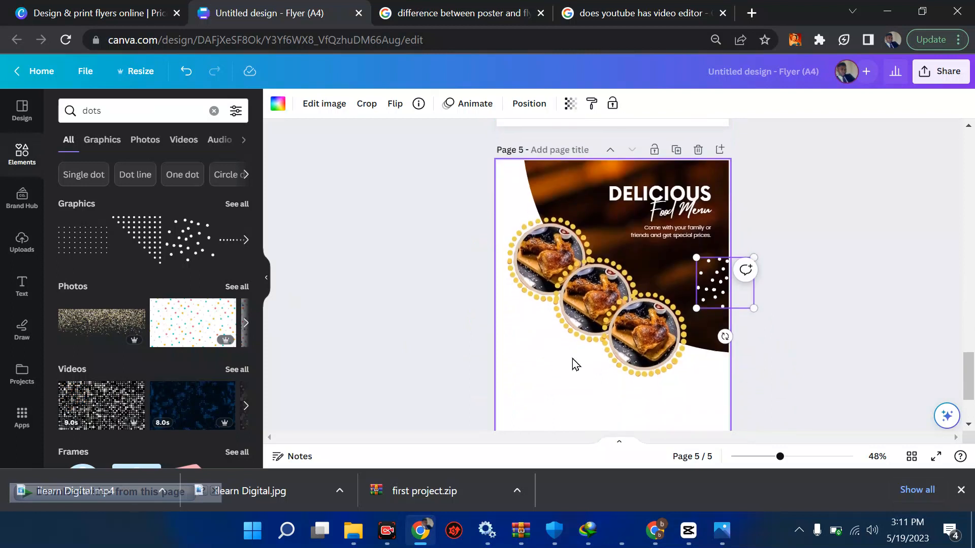
left_click(705, 228)
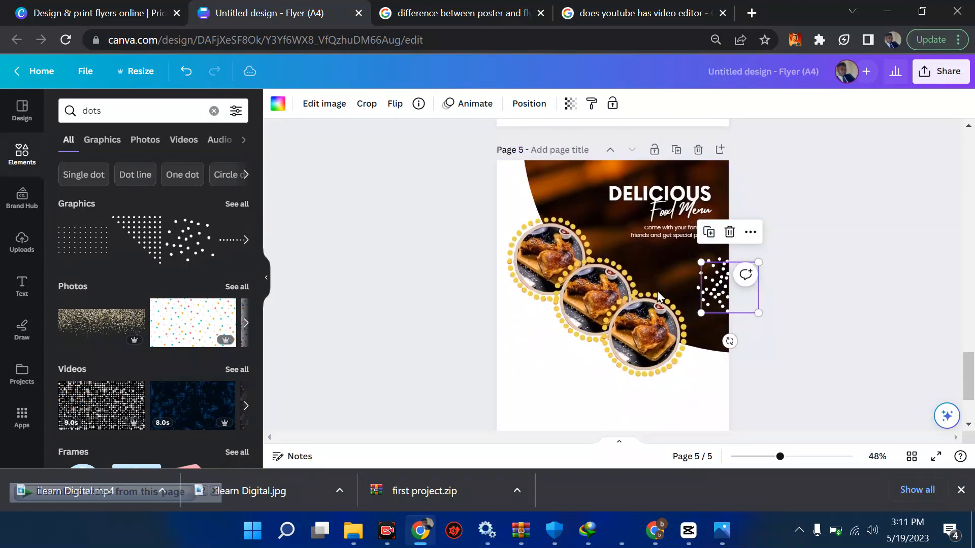
left_click_drag(711, 282, 483, 319)
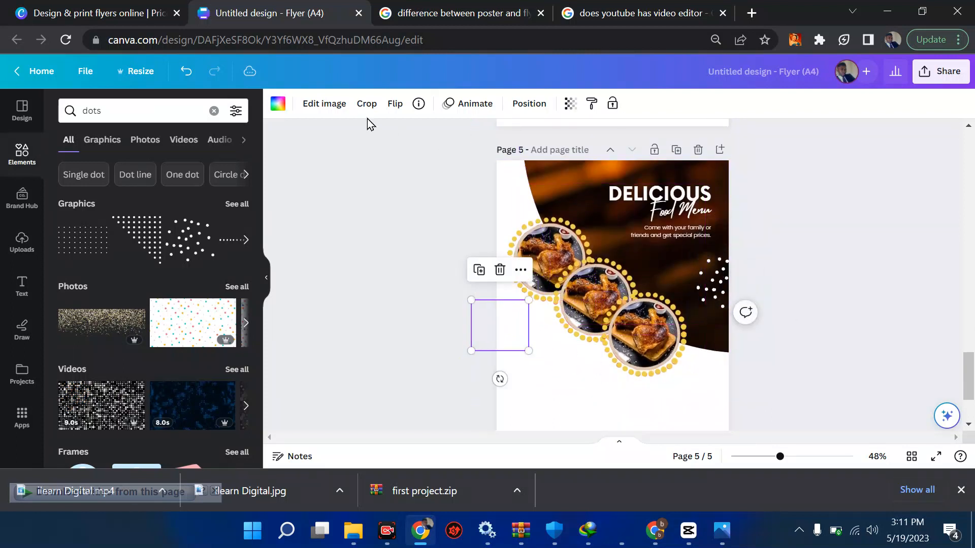
left_click(275, 112)
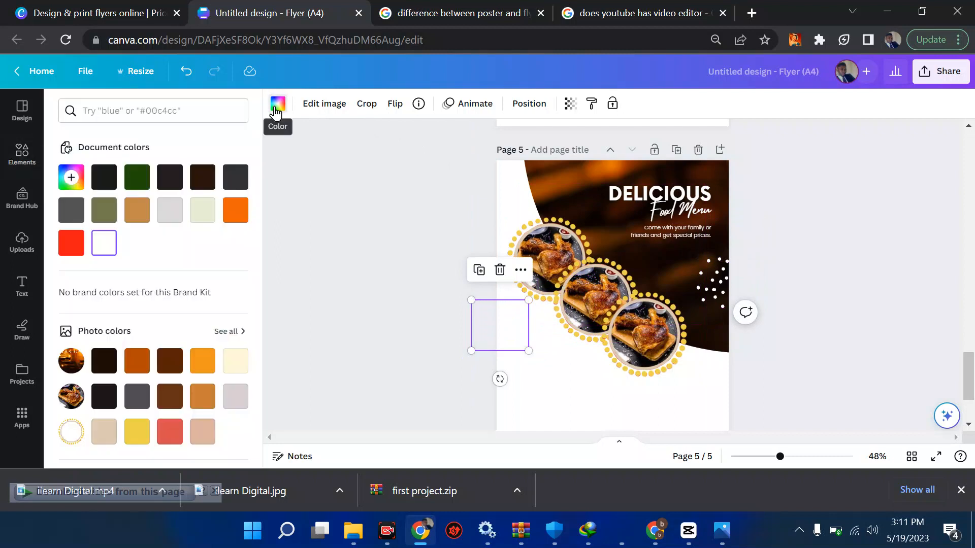
left_click(235, 213)
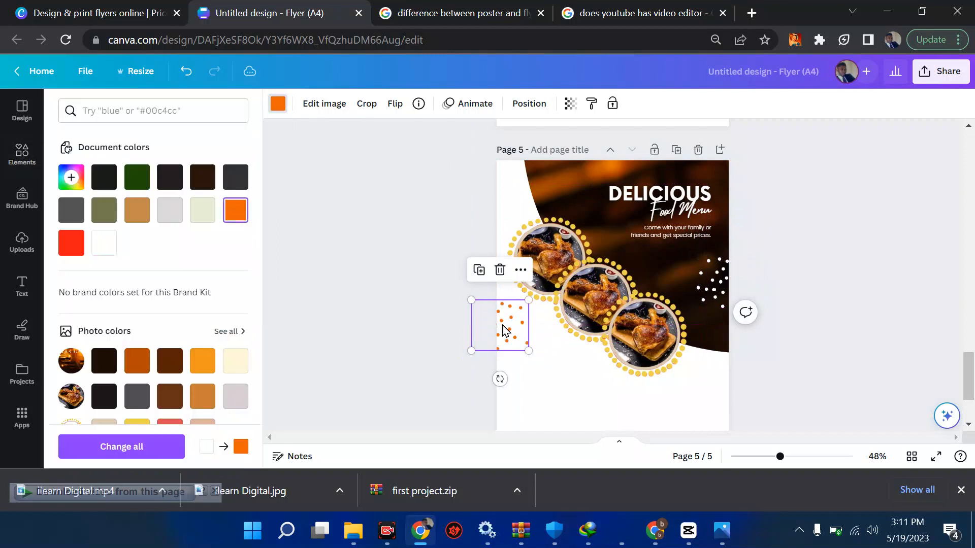
left_click_drag(509, 327, 506, 325)
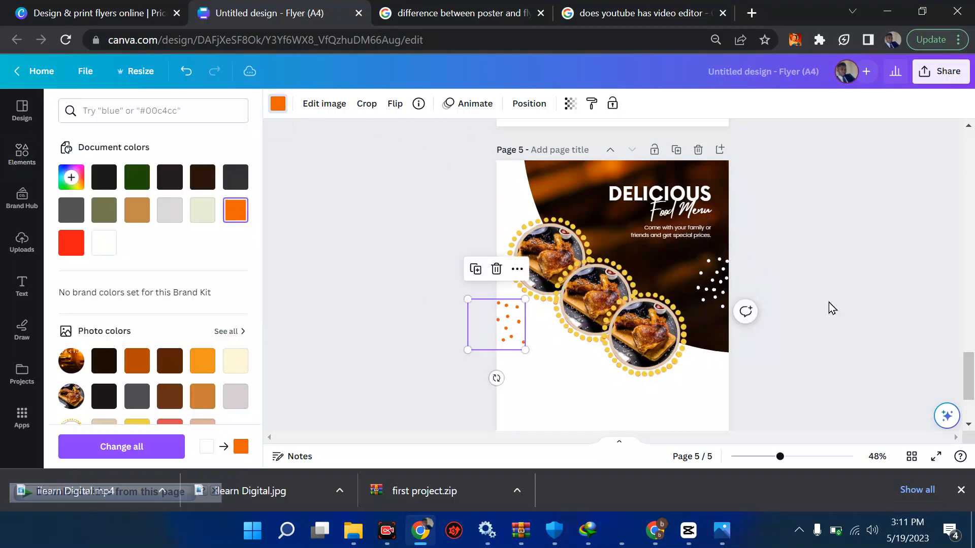
left_click(841, 285)
scroll(686, 267, "up", 1)
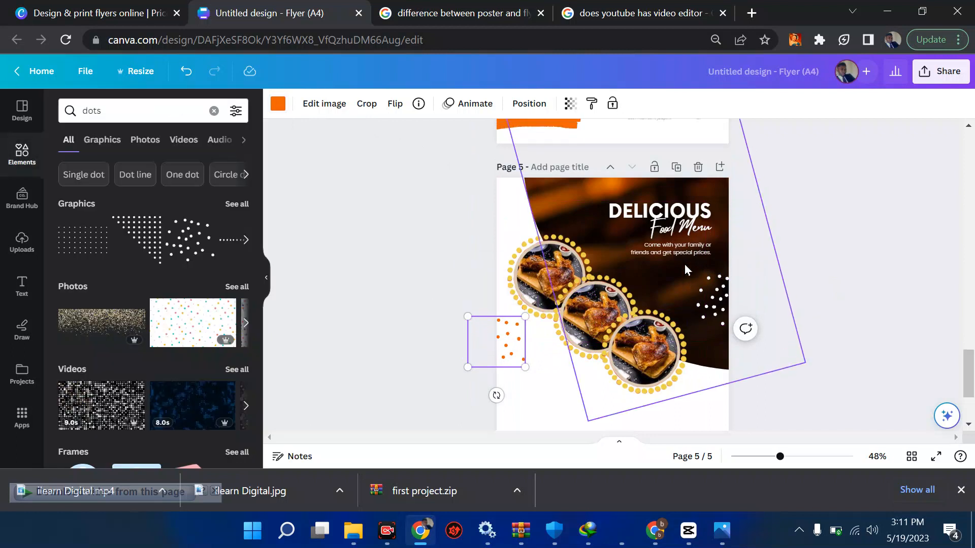
left_click(619, 293)
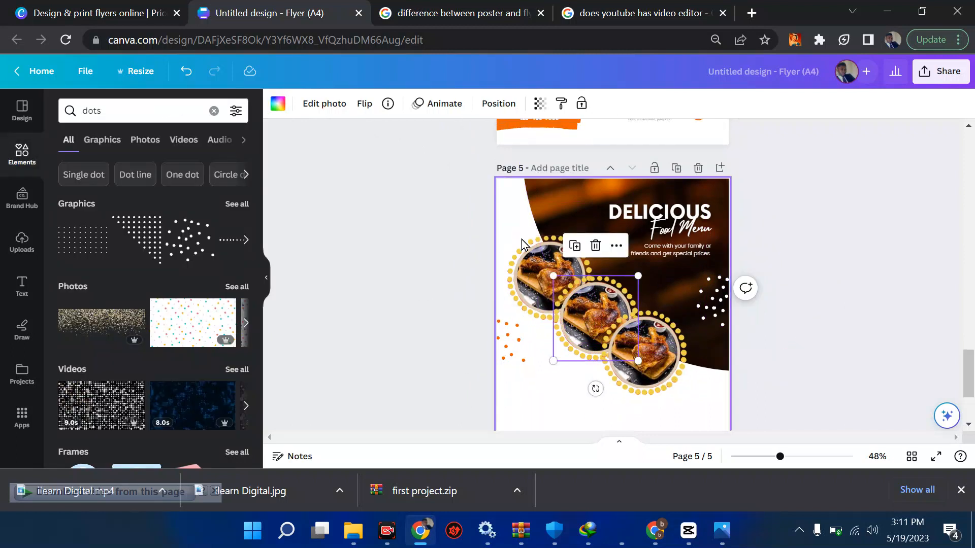
left_click(528, 253)
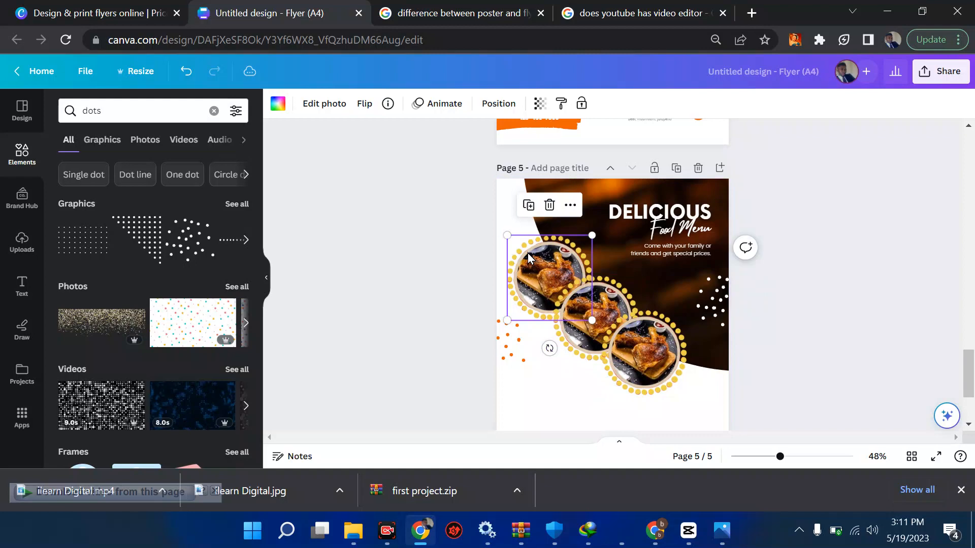
Search the elements for "circle" to match the orange price badges on page 4
scroll(528, 253, "up", 5)
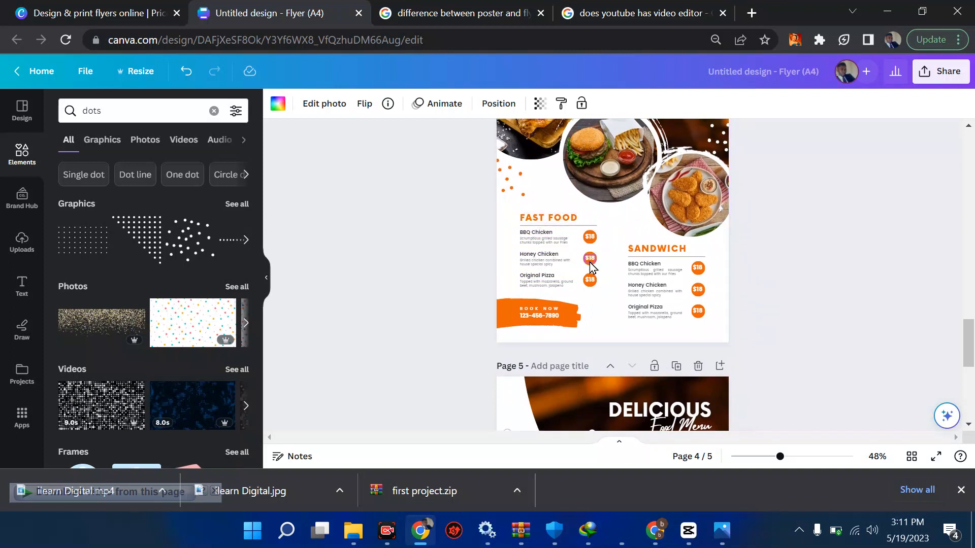
scroll(593, 264, "down", 7)
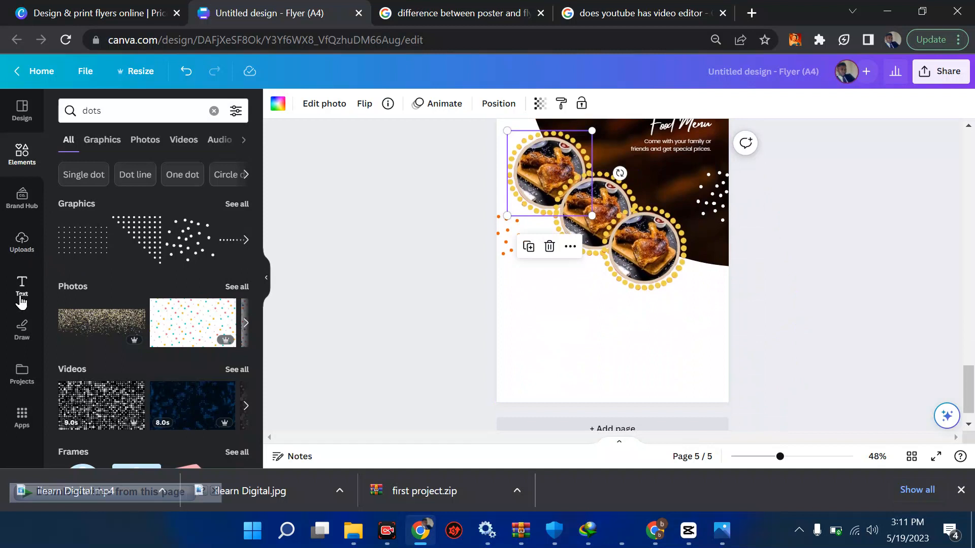
left_click(20, 153)
left_click(146, 111)
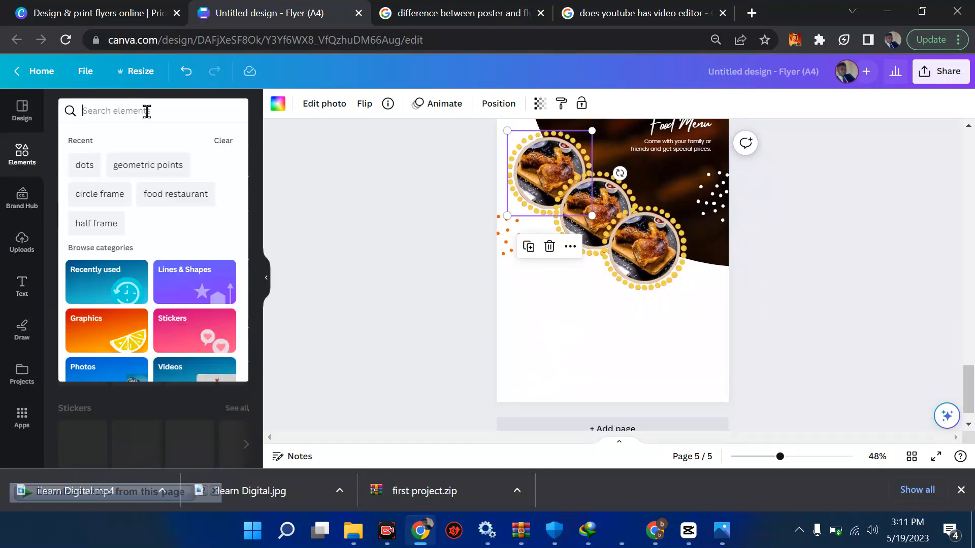
type("circle")
key("Return")
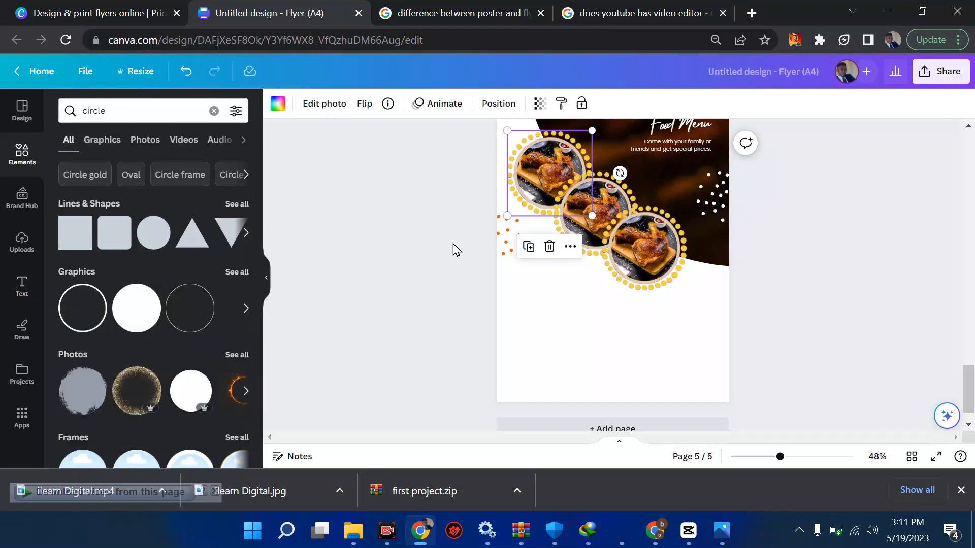
Add the solid white circle graphic to the blank lower part of page 5, shrink it and color it orange
left_click(138, 325)
left_click_drag(598, 254, 559, 342)
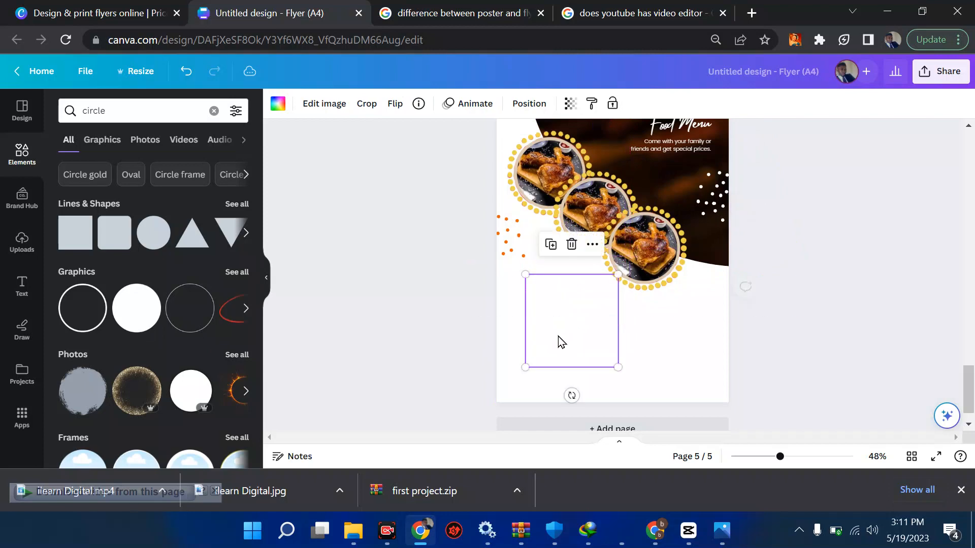
left_click_drag(526, 274, 574, 322)
scroll(533, 246, "up", 3)
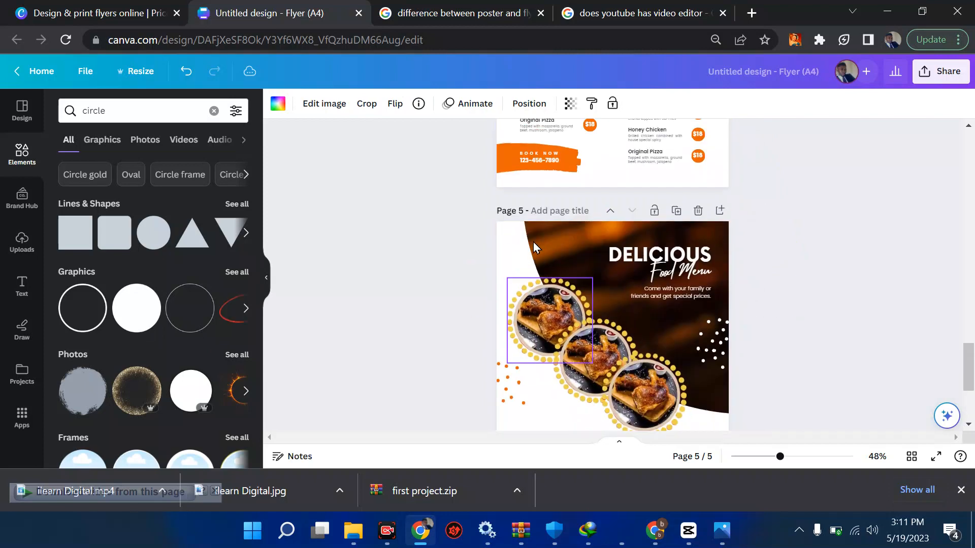
scroll(533, 242, "up", 3)
scroll(533, 242, "down", 5)
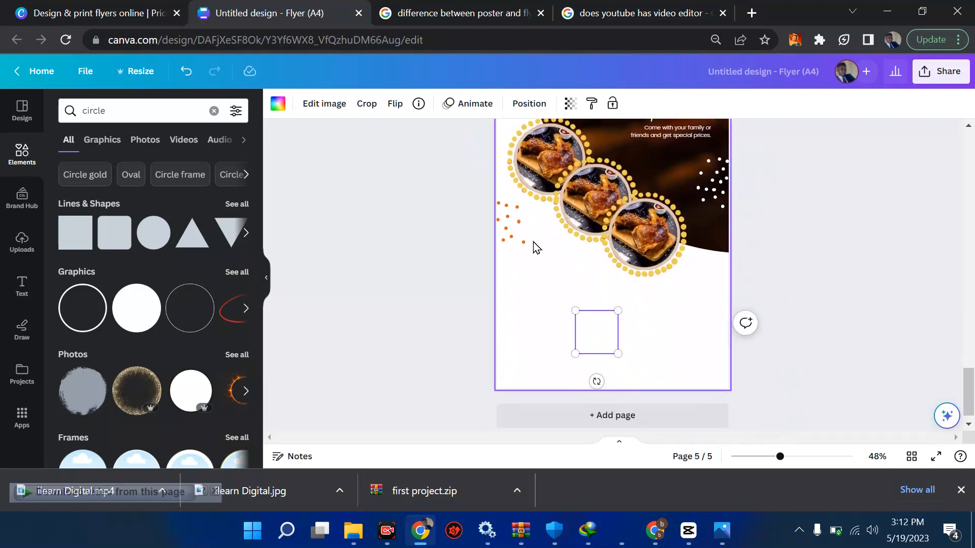
left_click(278, 104)
left_click(235, 210)
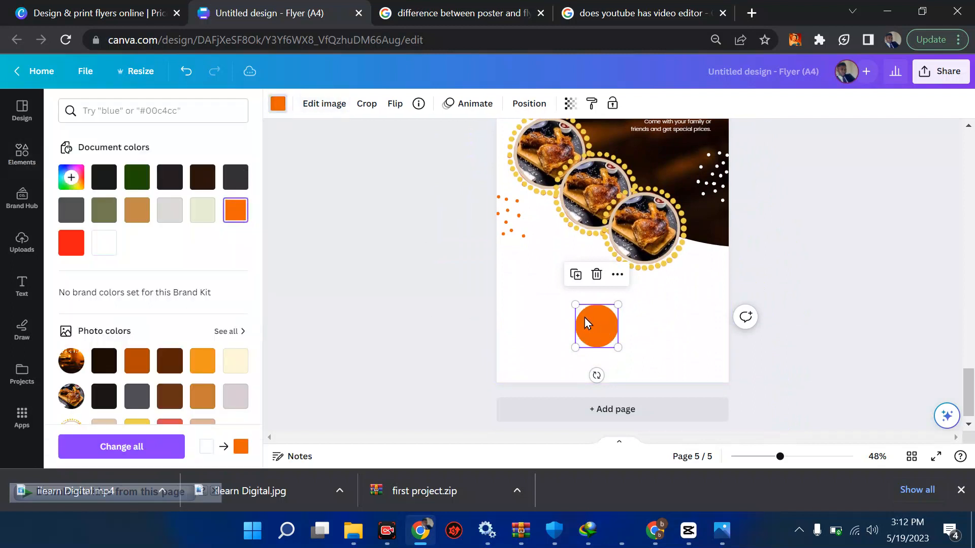
left_click_drag(575, 304, 561, 291)
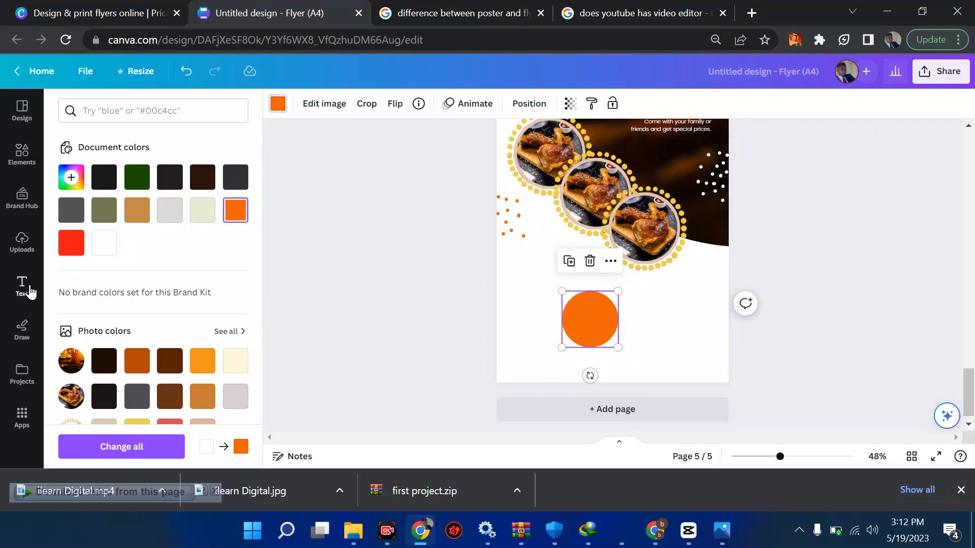
Add a heading text reading "$18" to page 5 and center it on the orange circle
left_click(22, 286)
left_click(179, 269)
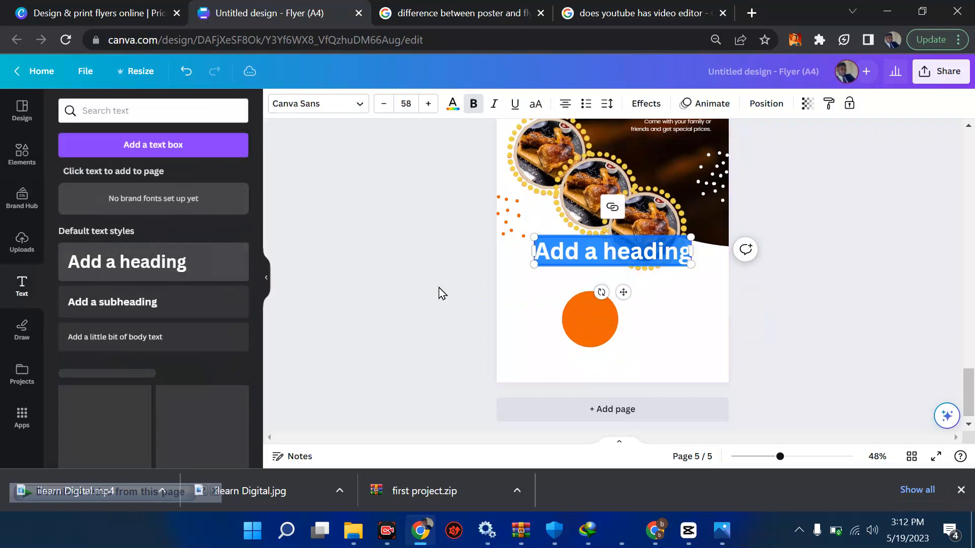
type("$")
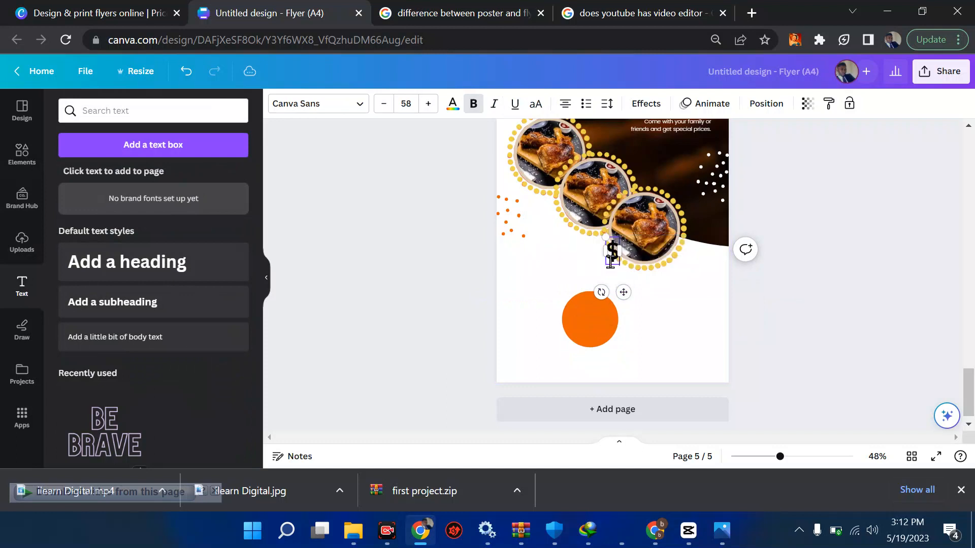
type("18")
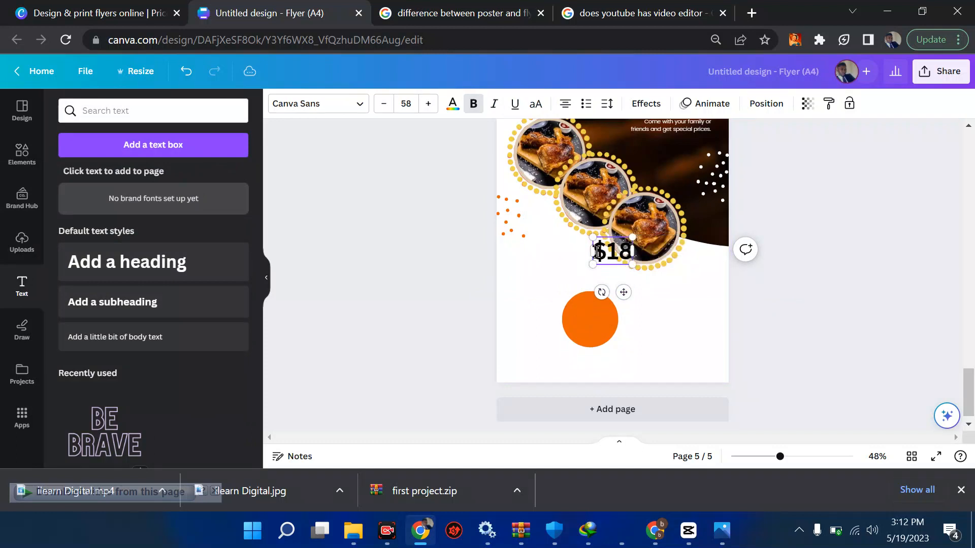
left_click(558, 261)
left_click_drag(609, 254, 589, 320)
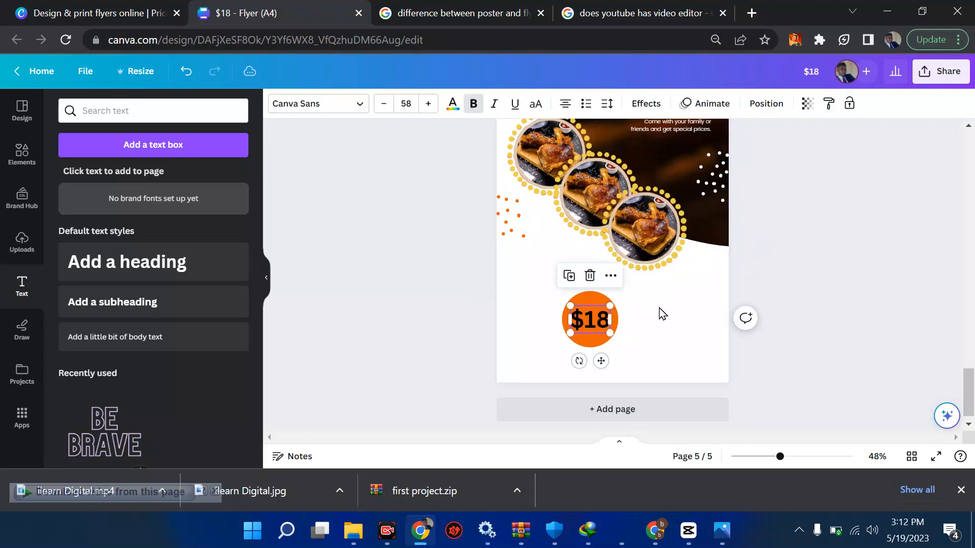
Color the "$18" text white to match the price badges on page 4
scroll(659, 308, "up", 6)
scroll(659, 308, "down", 4)
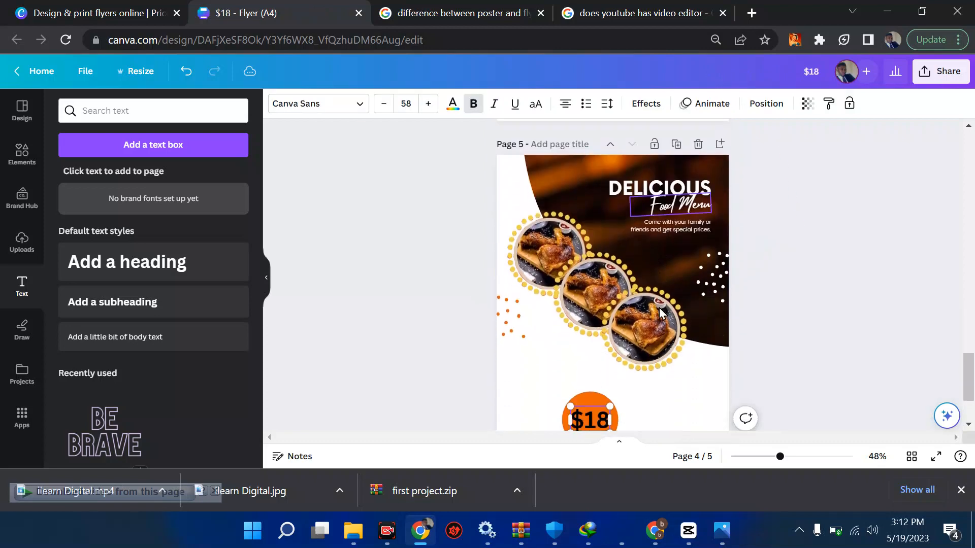
scroll(659, 308, "down", 2)
left_click(452, 105)
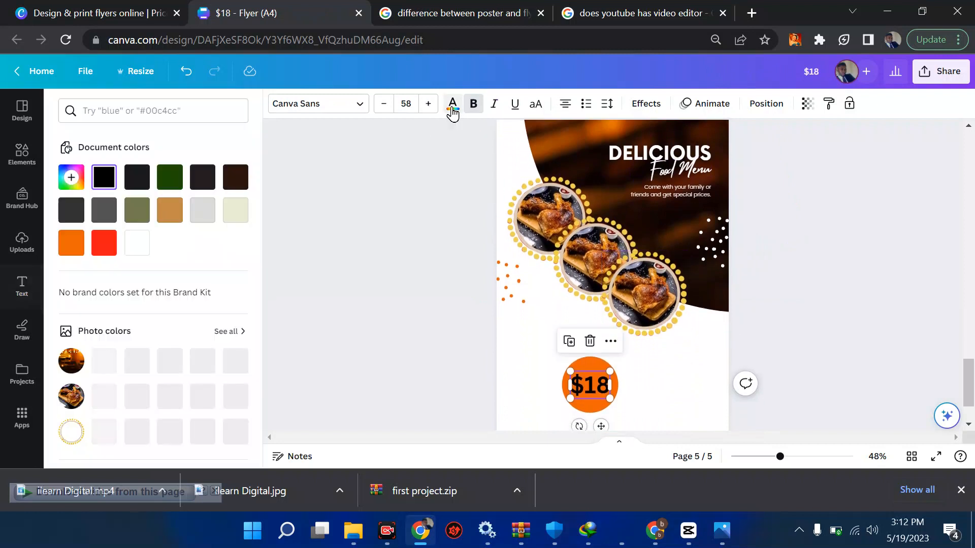
left_click(138, 244)
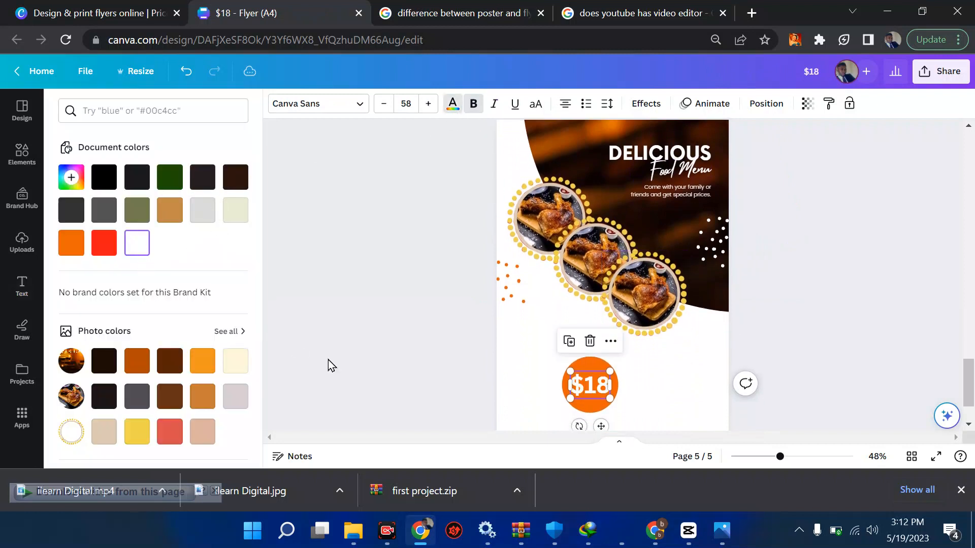
Group the "$18" text with the orange circle and shrink the group to a small price badge
left_click(545, 388)
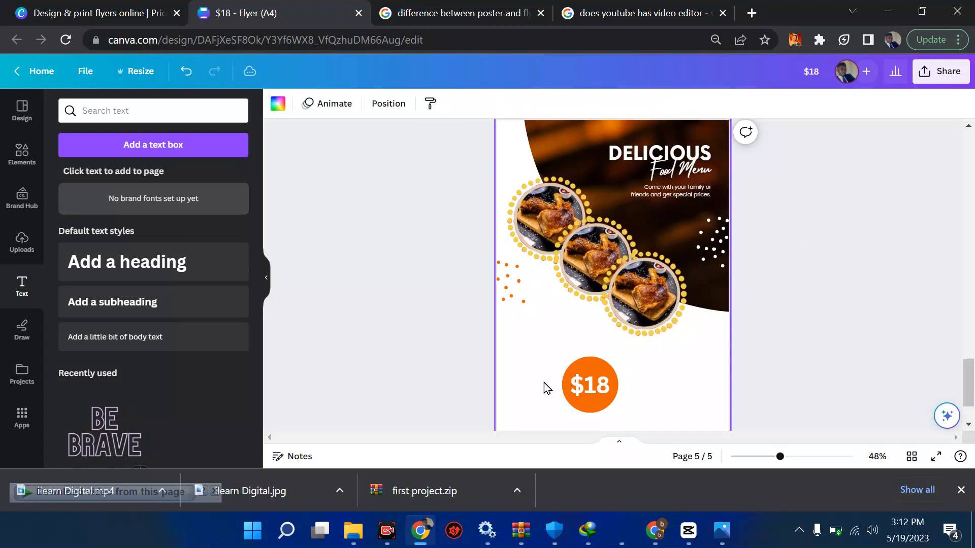
left_click(608, 393)
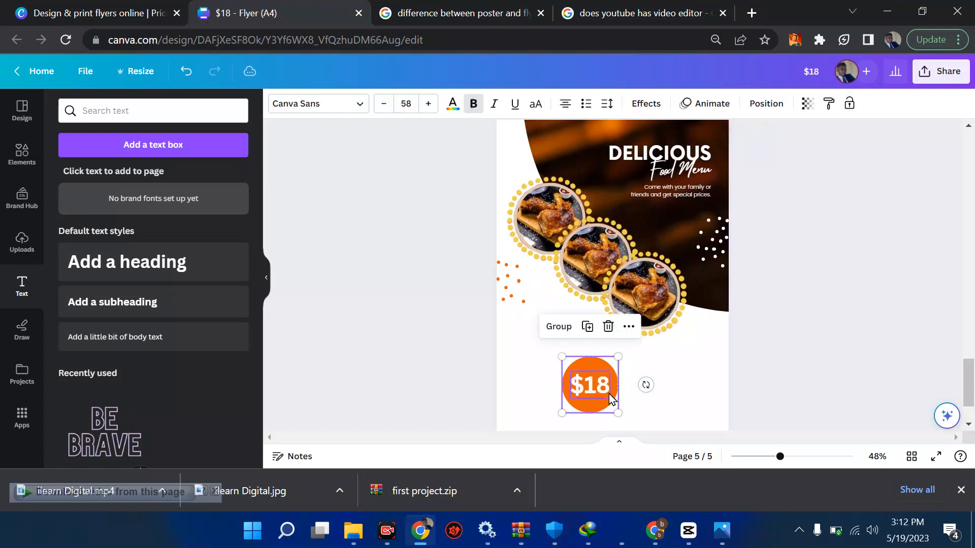
left_click(560, 330)
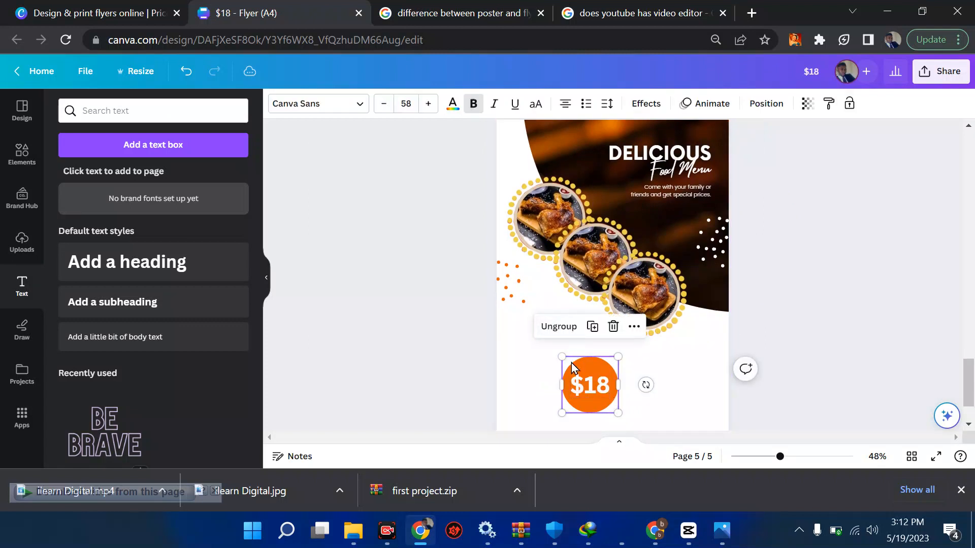
mouse_move(579, 367)
left_mouse_down()
mouse_move(604, 394)
mouse_move(574, 360)
left_mouse_up()
left_click(794, 350)
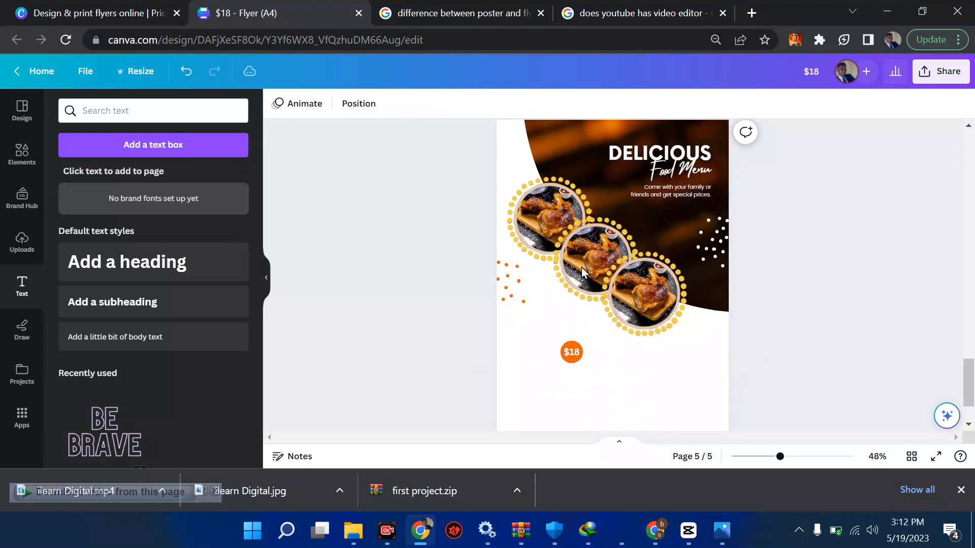
Browse the similar flyer templates and apply the green "Explore The World" travel flyer to page 5
scroll(582, 272, "up", 6)
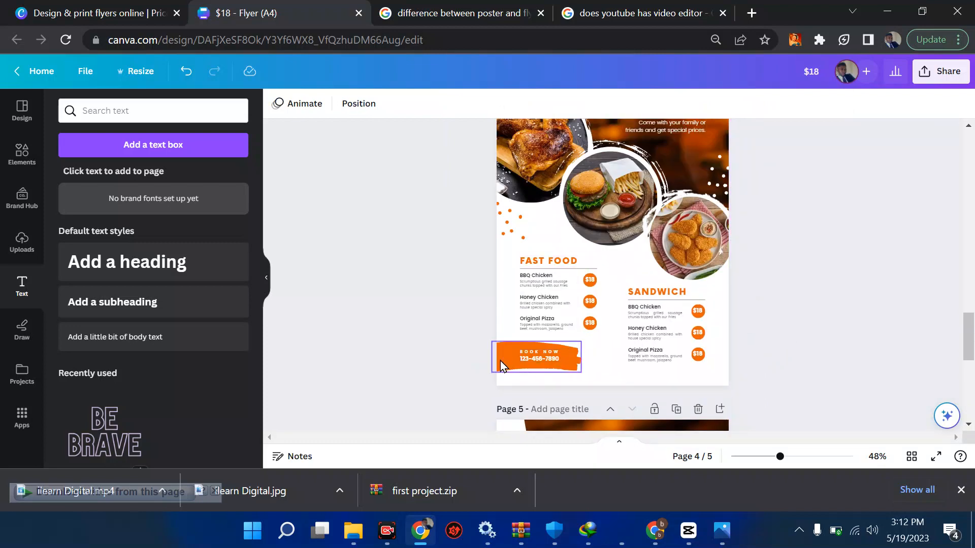
left_click(501, 358)
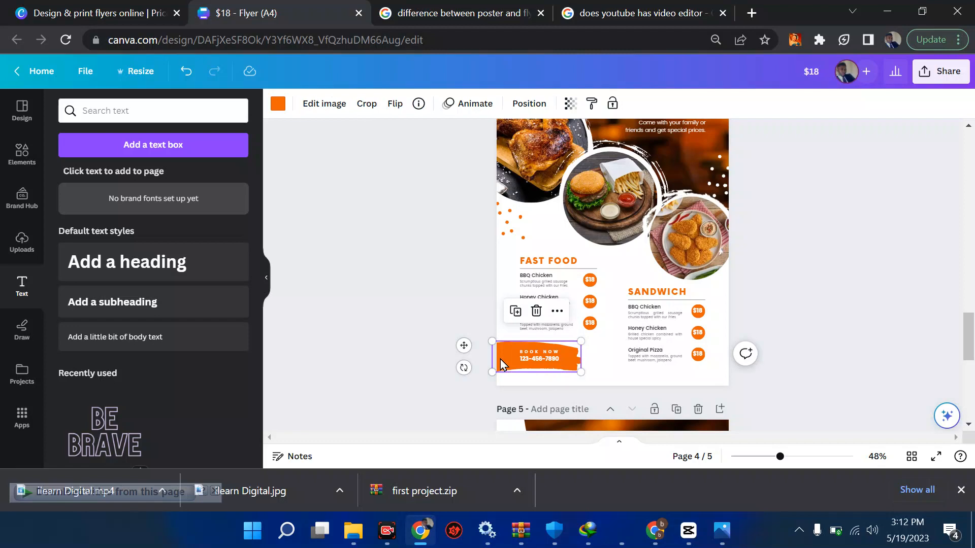
scroll(495, 357, "down", 6)
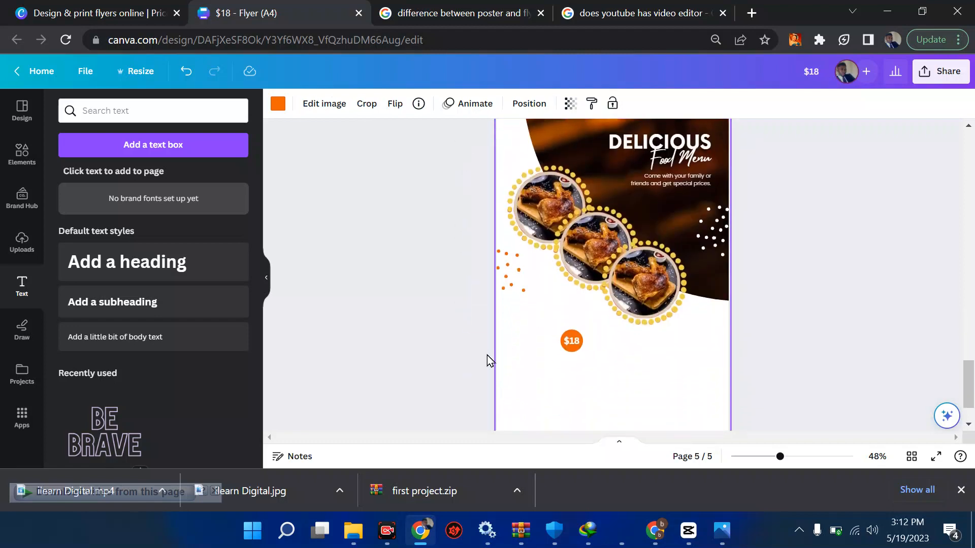
left_click(21, 122)
scroll(183, 360, "down", 5)
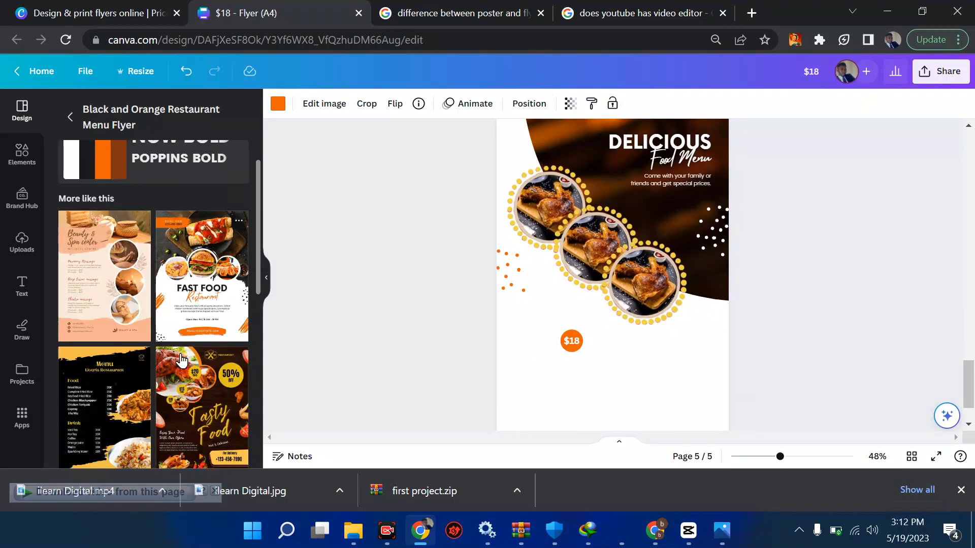
scroll(181, 359, "down", 3)
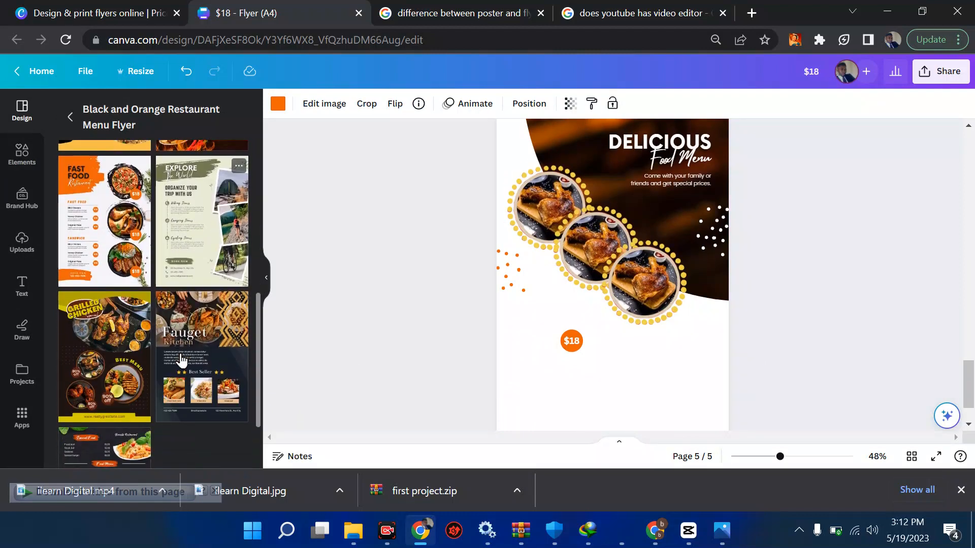
left_click(205, 239)
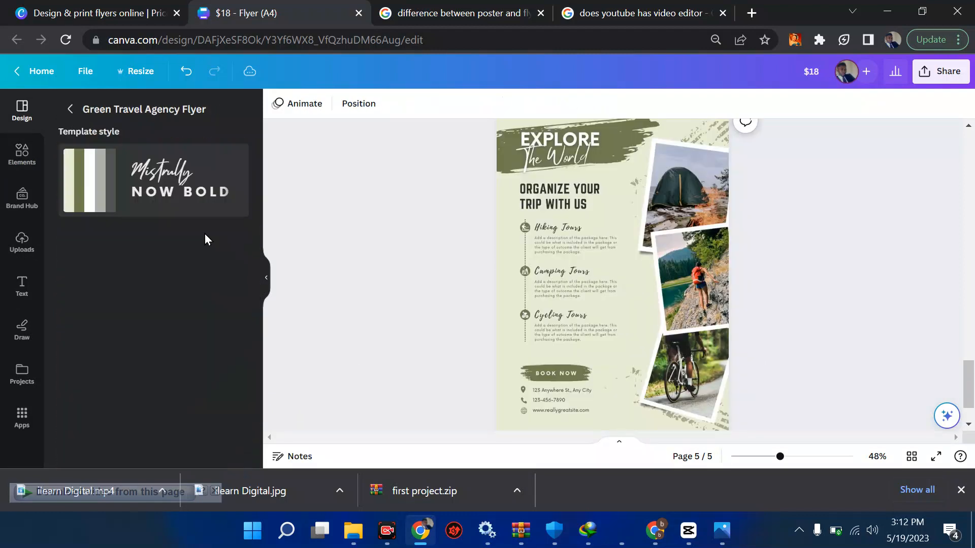
Undo the travel template on page 5 and the resizing of the "$18" badge
scroll(478, 193, "up", 5)
scroll(478, 193, "up", 3)
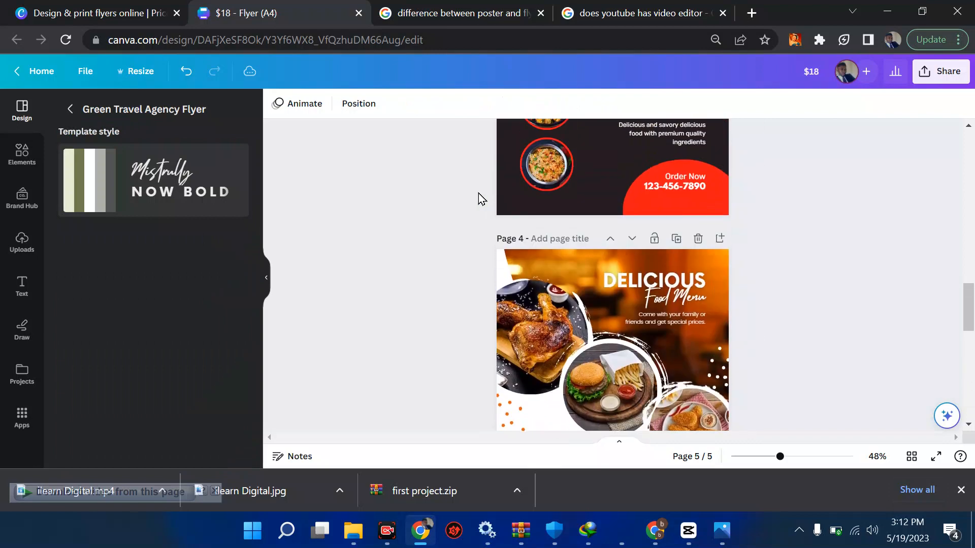
scroll(478, 193, "down", 5)
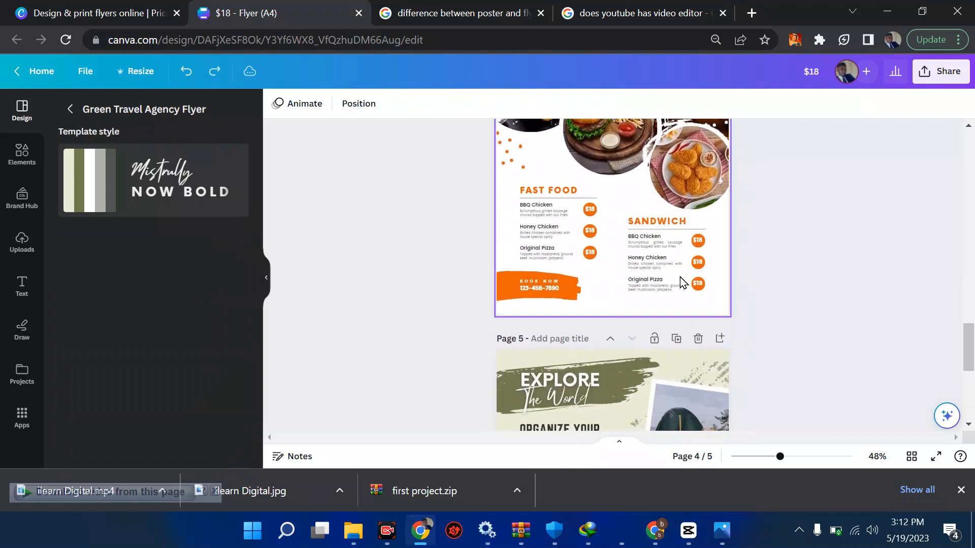
scroll(681, 276, "down", 3)
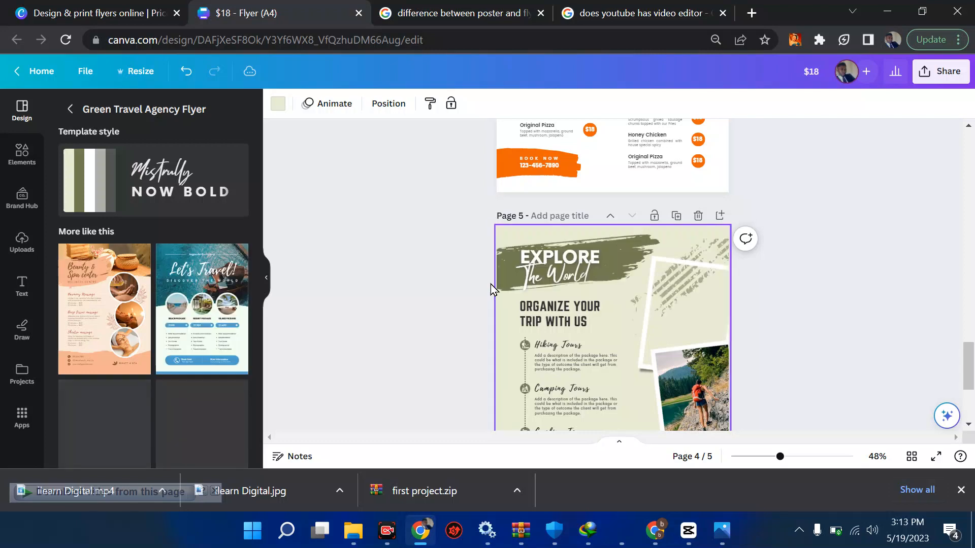
scroll(490, 285, "down", 3)
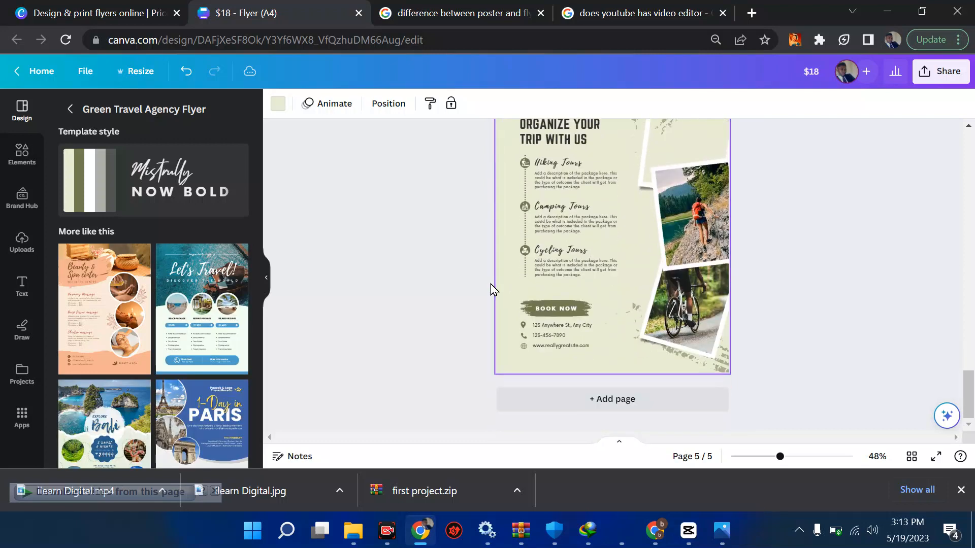
left_click(184, 76)
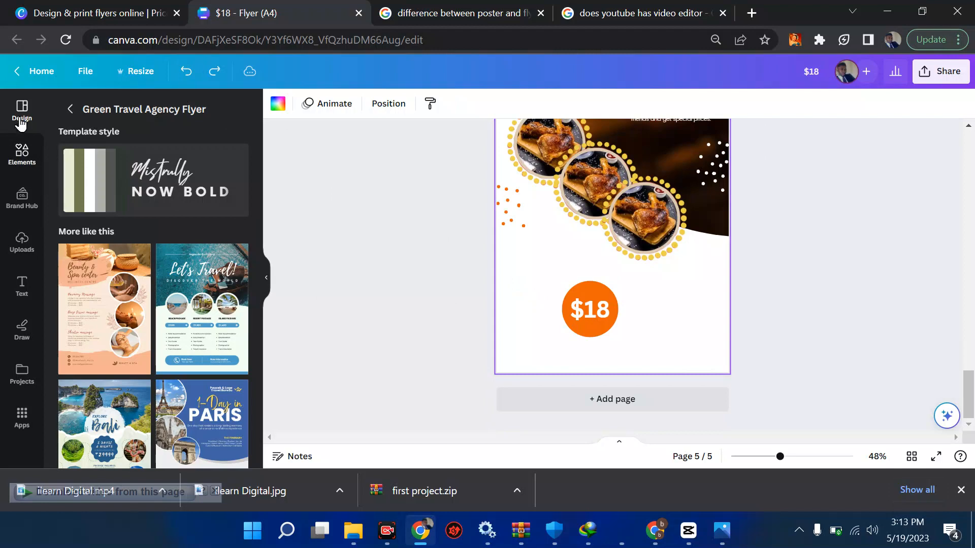
scroll(196, 380, "down", 2)
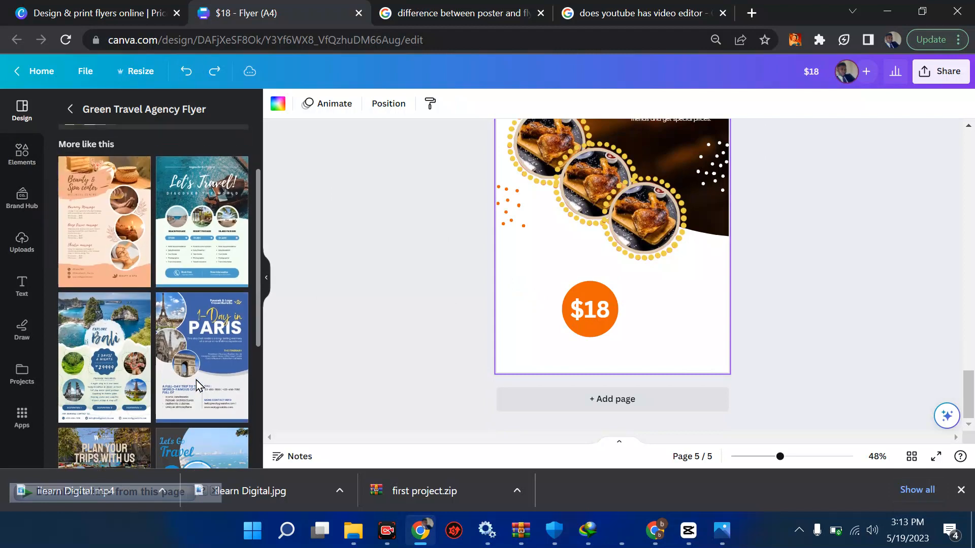
scroll(605, 397, "up", 5)
scroll(604, 398, "up", 1)
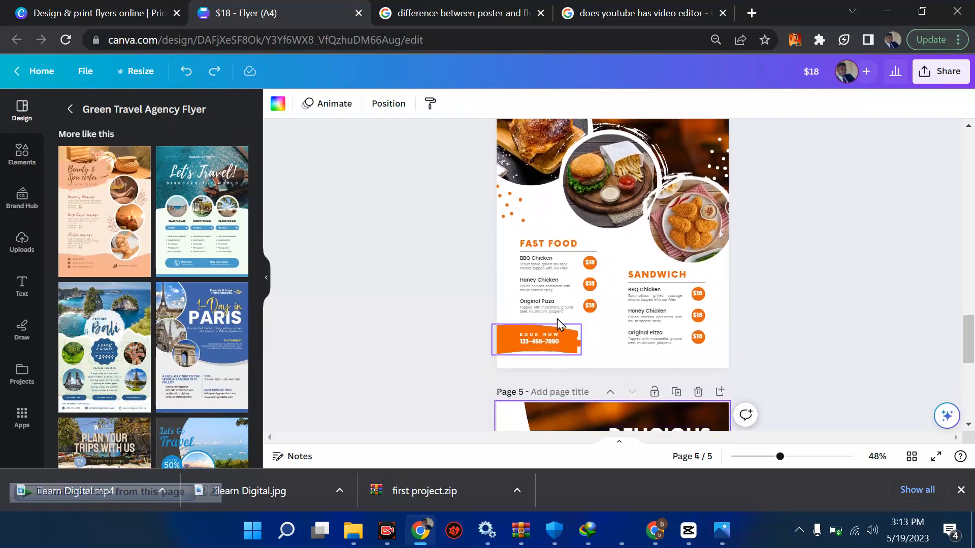
left_click(657, 300)
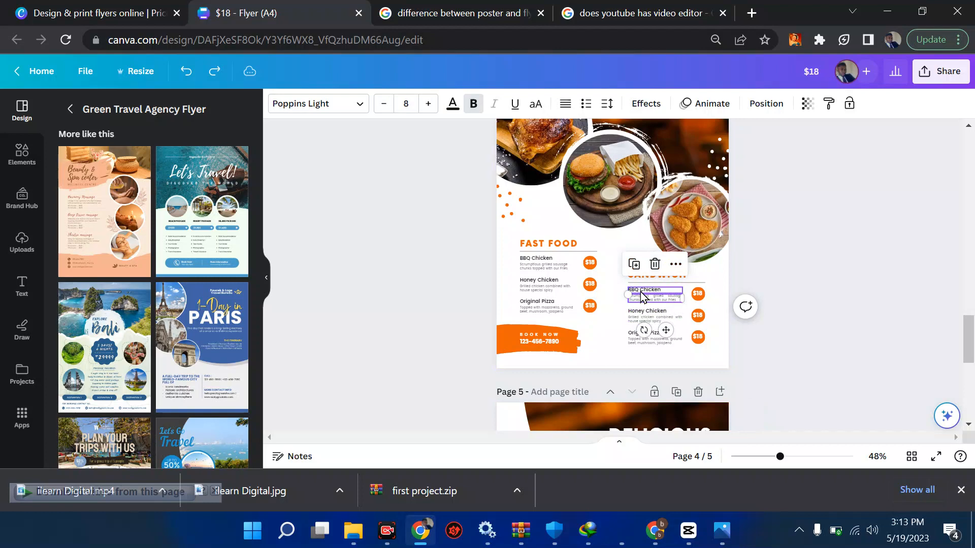
scroll(641, 291, "up", 5)
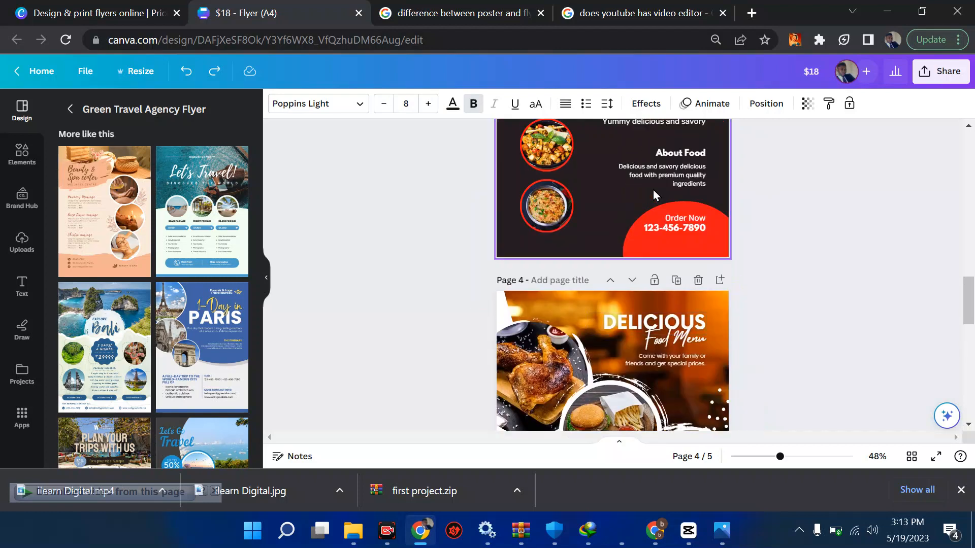
Inspect the "Order Now" badge on page 3, search the elements for "circle" and add a circle shape to that page
scroll(653, 190, "up", 3)
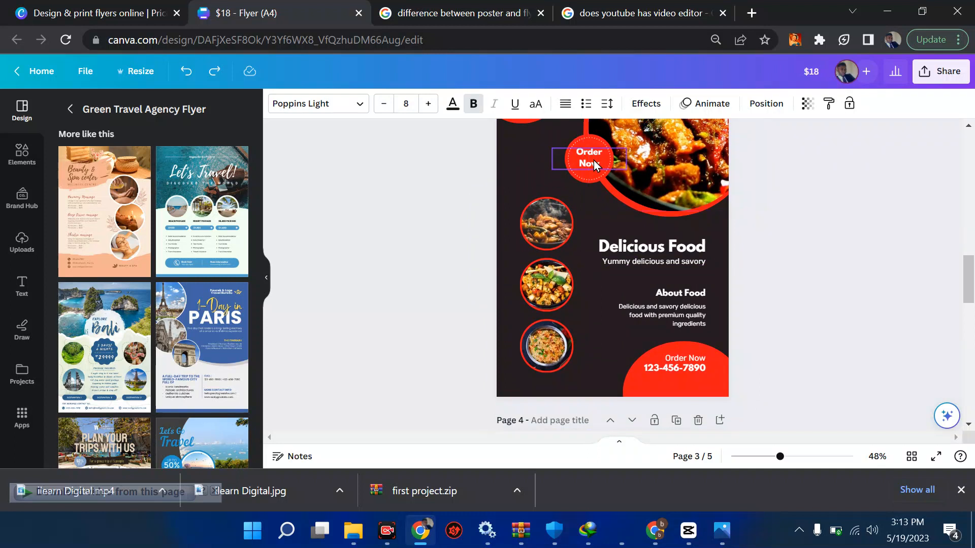
left_click(593, 160)
left_click(590, 182)
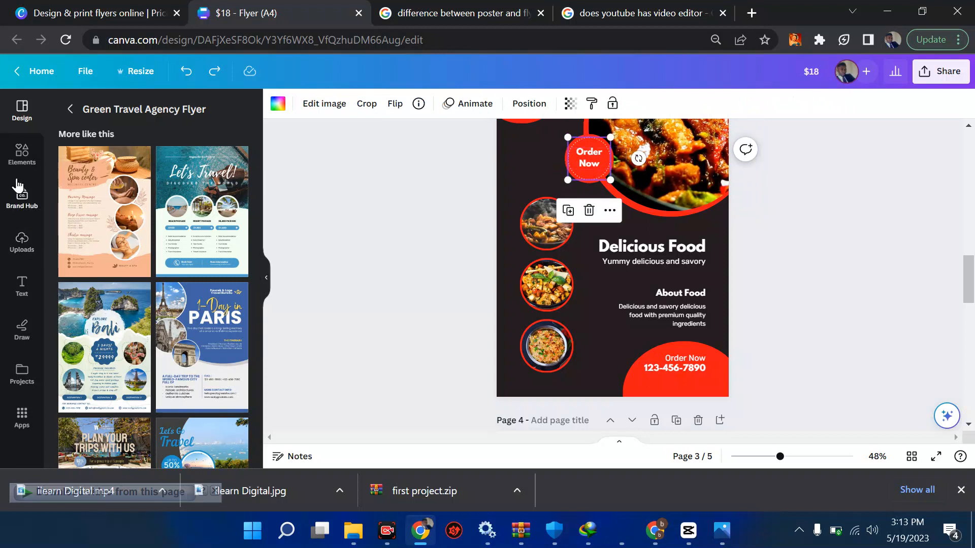
left_click(22, 152)
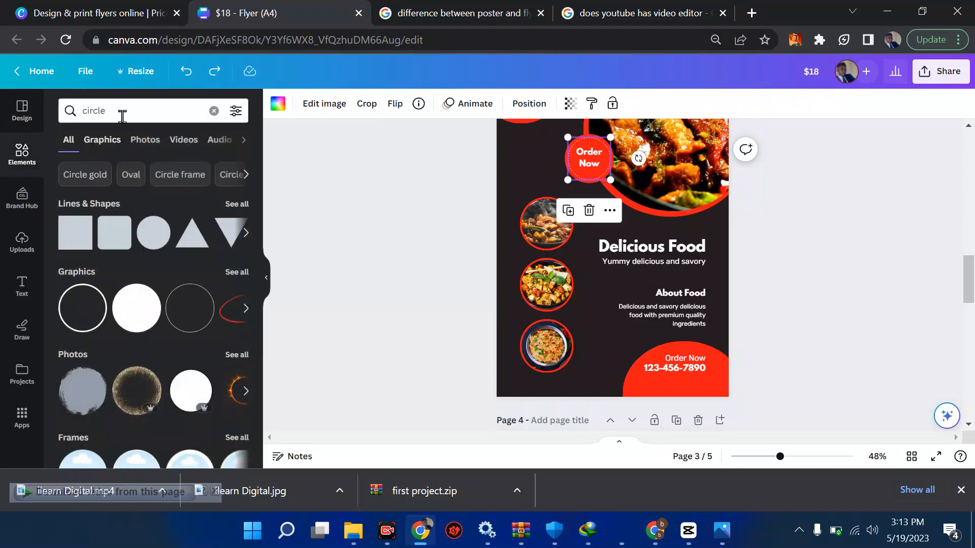
left_click(124, 110)
key("BackSpace")
key("BackSpace")
key("BackSpace")
key("BackSpace")
key("BackSpace")
key("BackSpace")
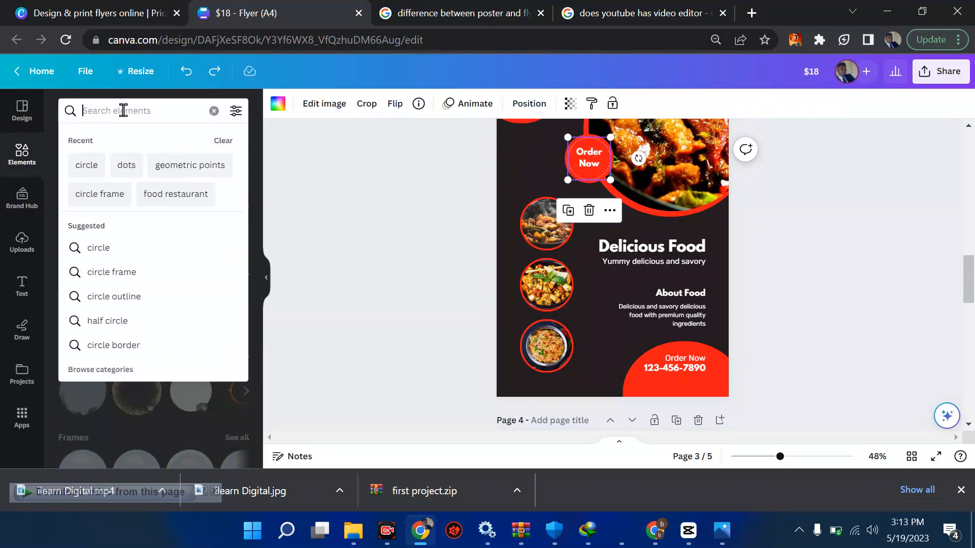
type("circle")
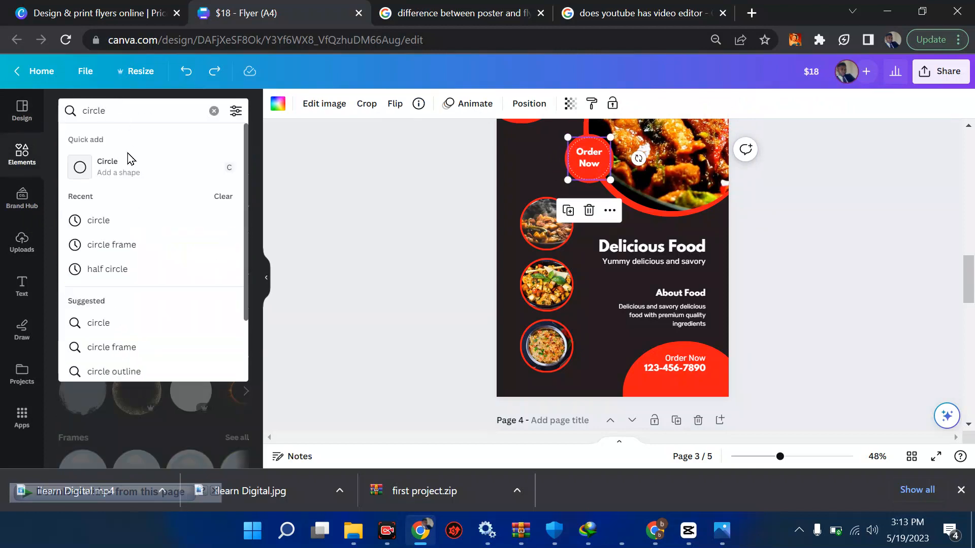
left_click(128, 169)
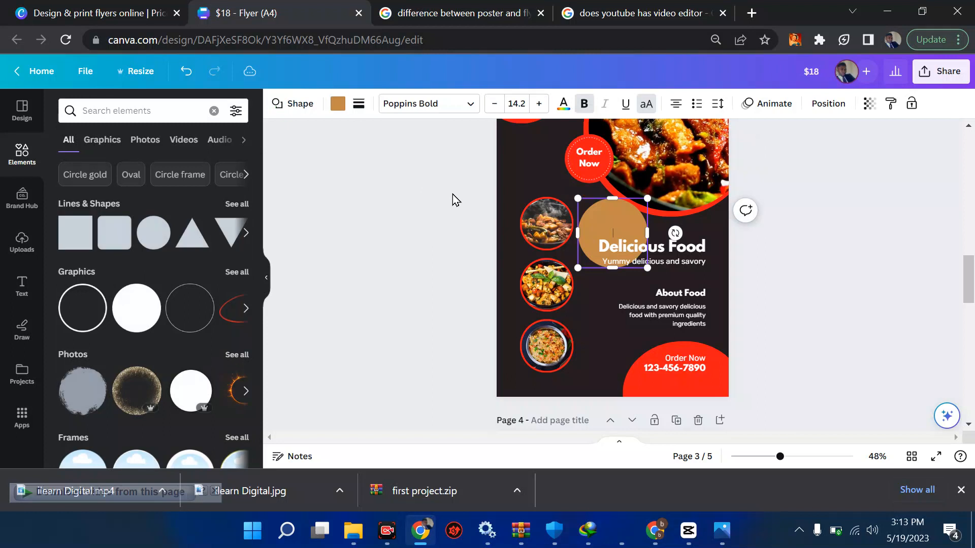
Give the new circle a dotted border, remove its fill color and color the border white
left_click(358, 107)
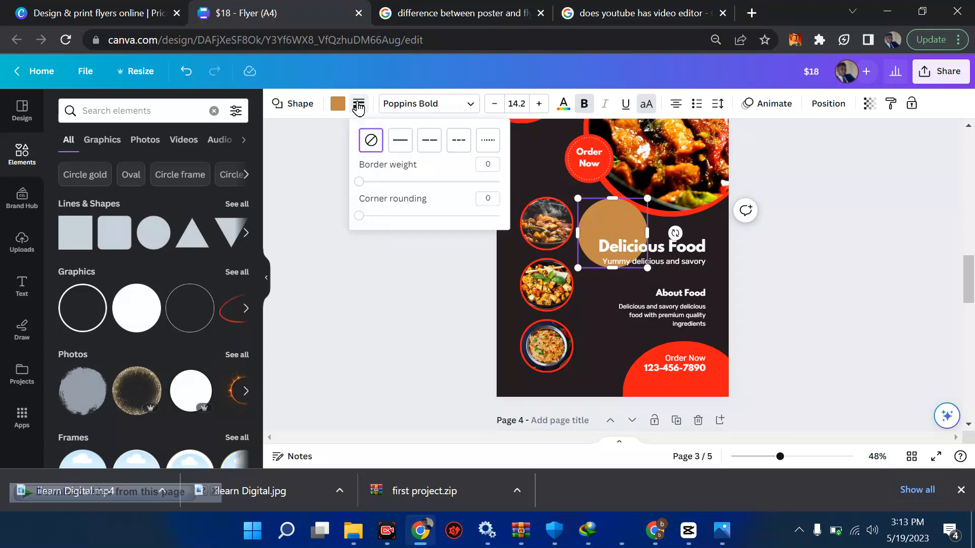
left_click(488, 147)
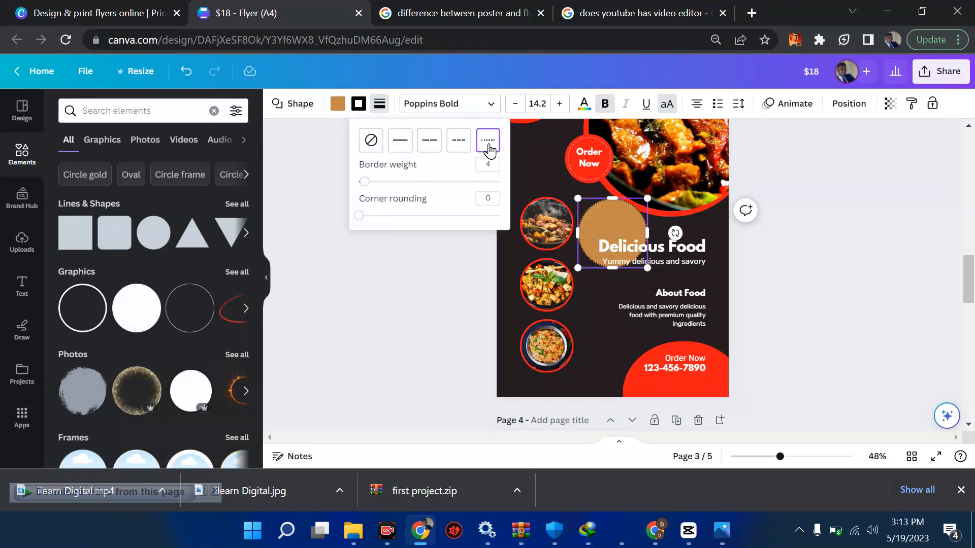
left_click(338, 104)
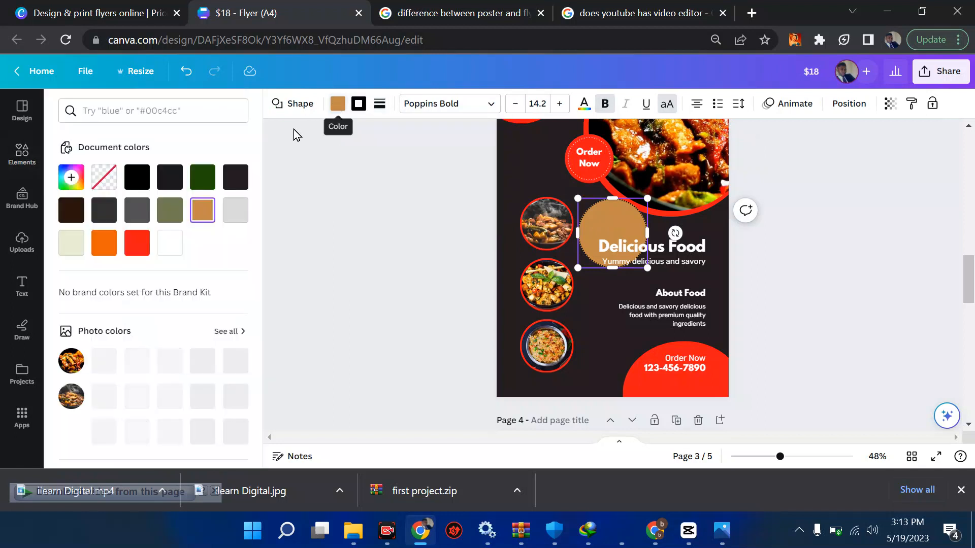
left_click(103, 176)
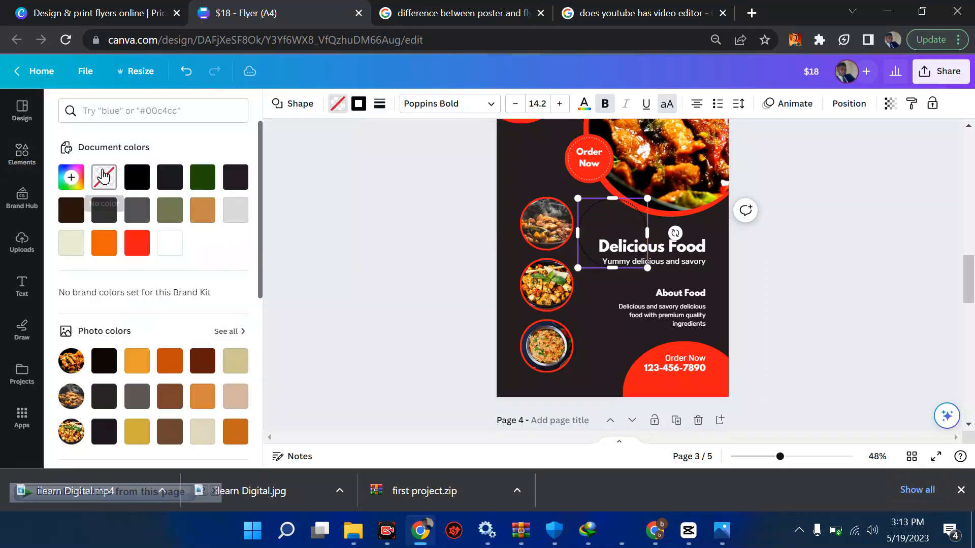
left_click(357, 109)
left_click(357, 108)
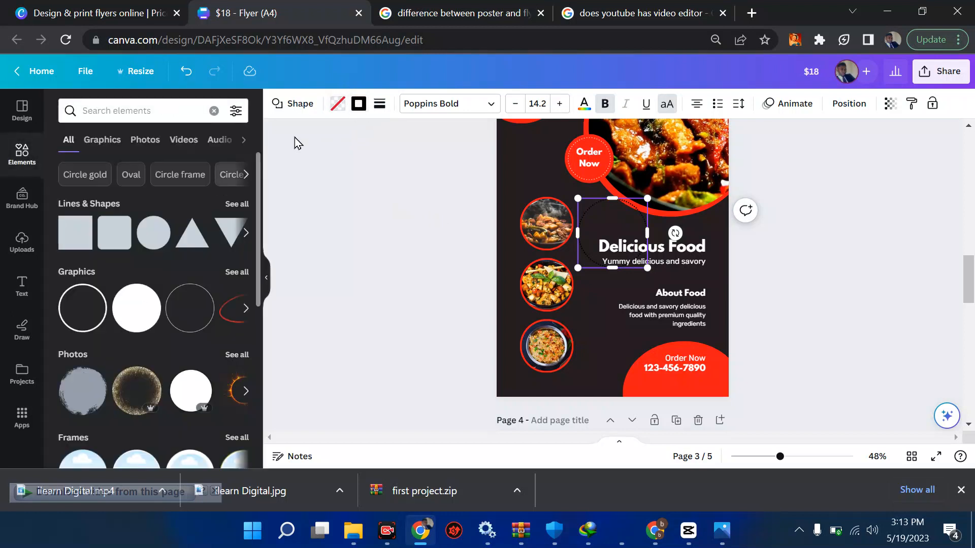
left_click(359, 103)
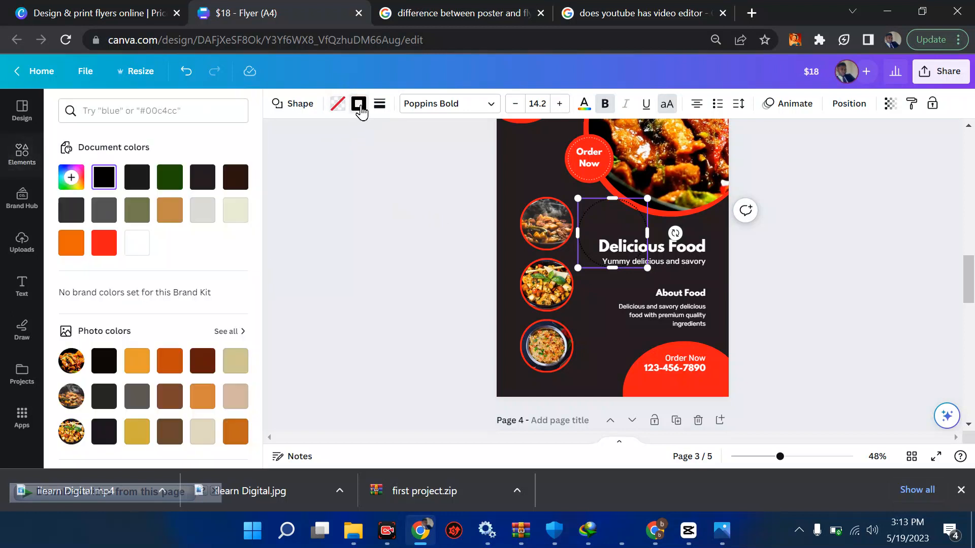
left_click(138, 246)
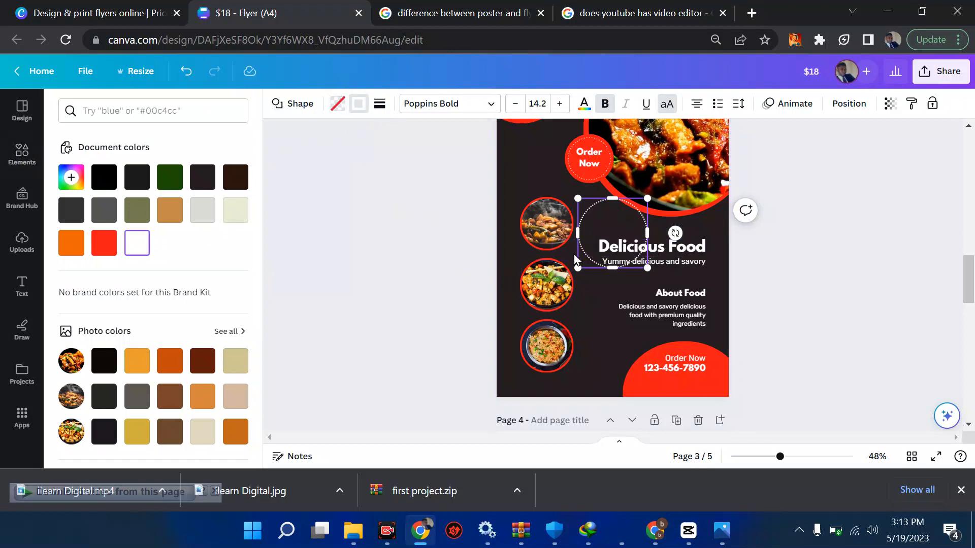
Shrink the dotted circle beside the lowest food photo on page 3 and shift that photo slightly down
left_click_drag(575, 260, 572, 353)
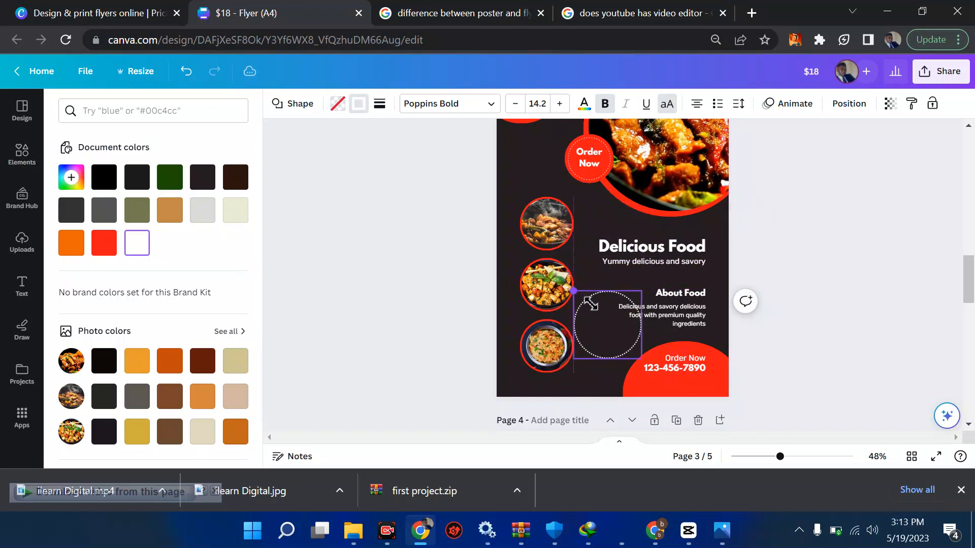
left_click_drag(590, 303, 595, 312)
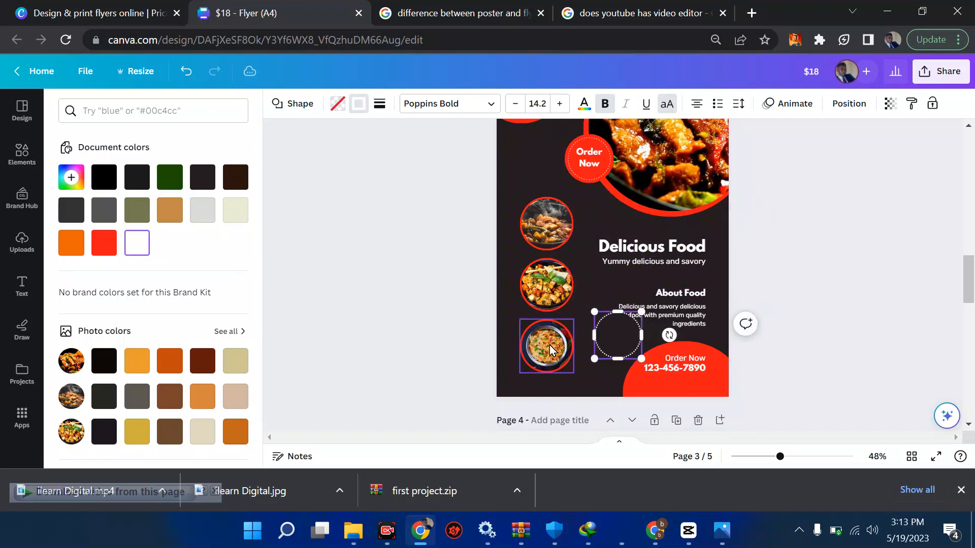
left_click(550, 345)
mouse_move(549, 345)
left_mouse_down()
mouse_move(590, 348)
mouse_move(550, 354)
left_mouse_up()
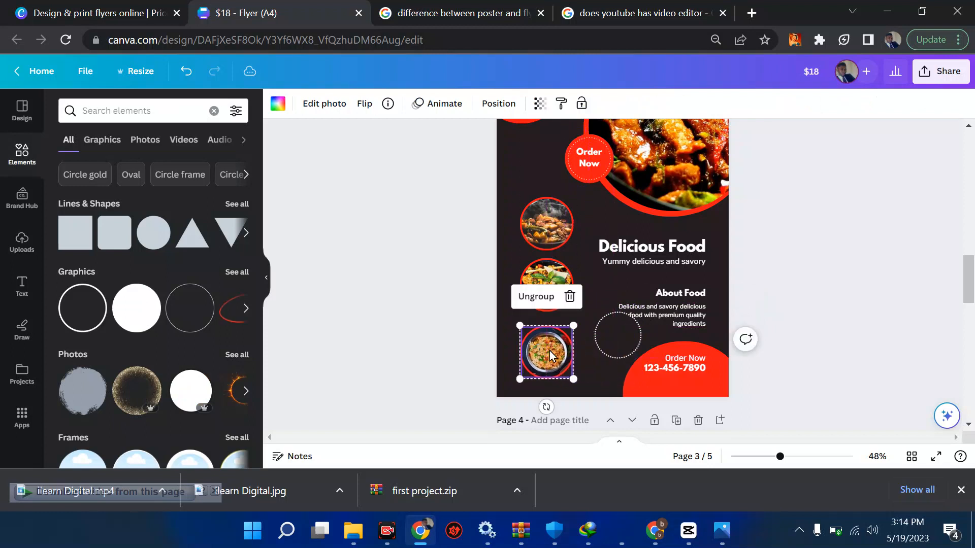
Search the elements for "frame" and browse the full list of frames
left_click(134, 110)
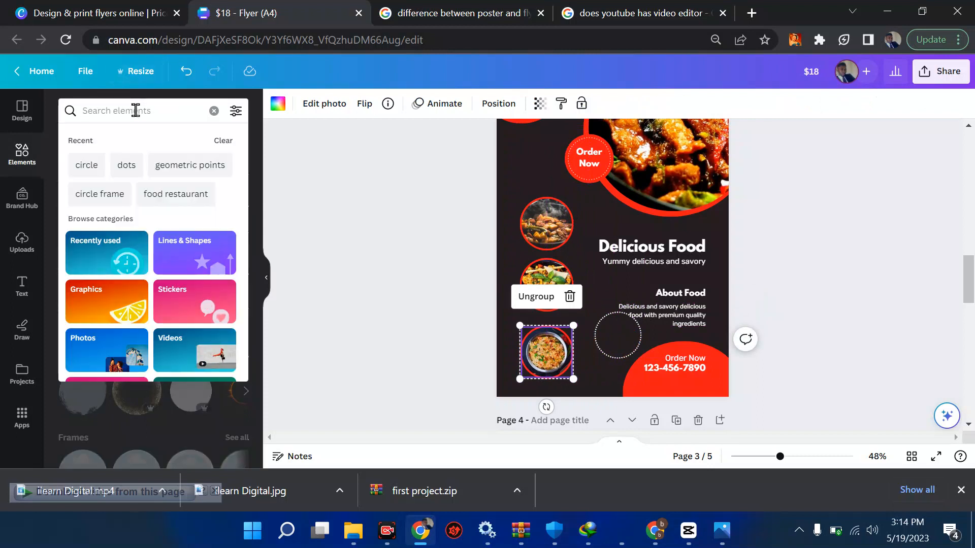
type("frame")
key("Return")
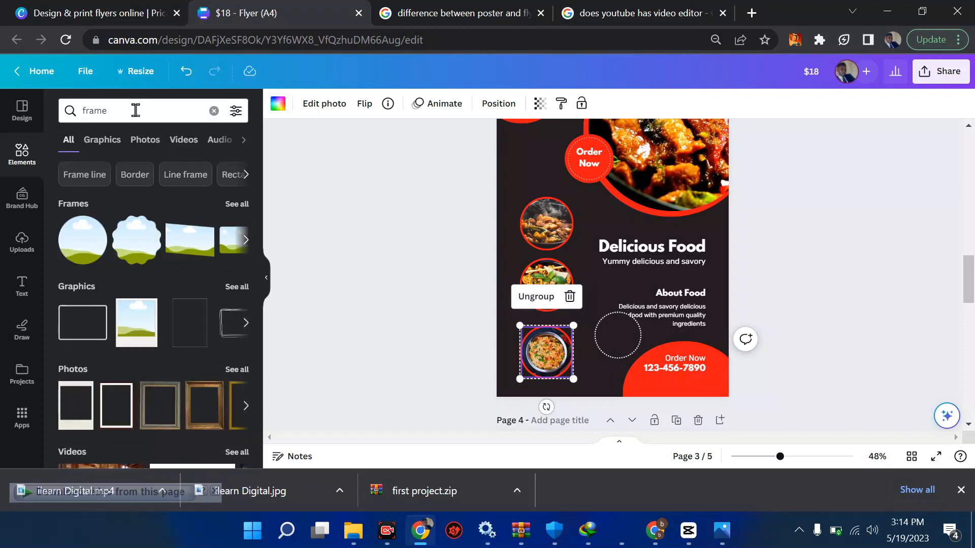
left_click(229, 205)
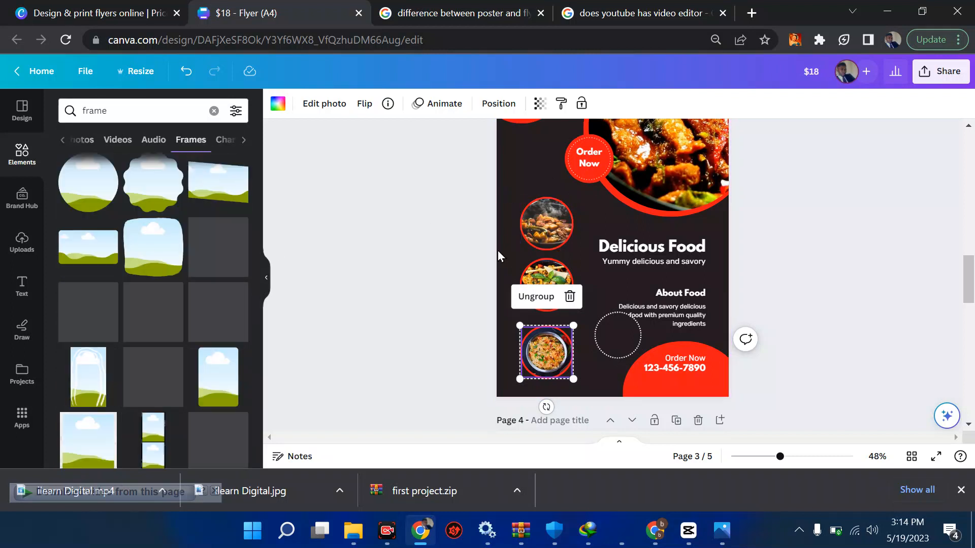
scroll(200, 369, "down", 3)
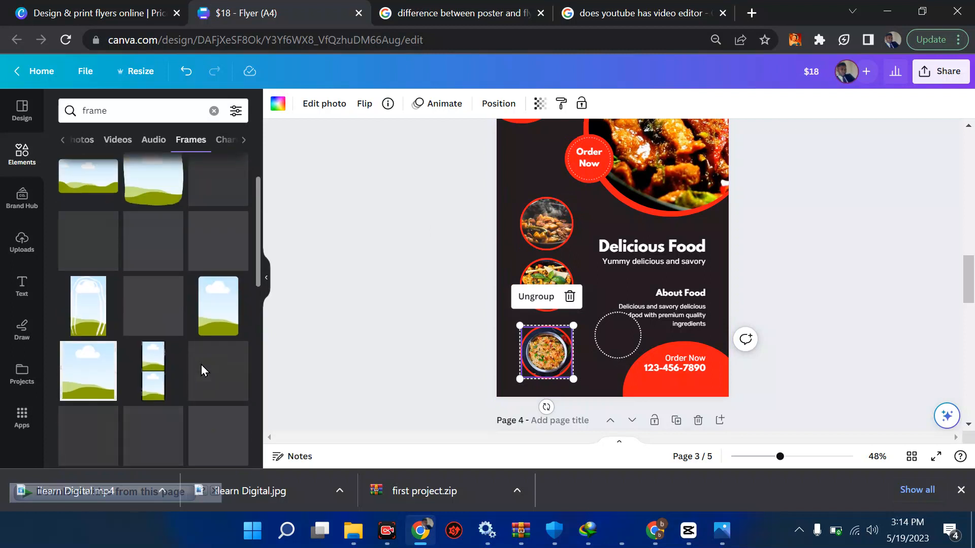
Refine the search to "frame with outline cirlce" and add the round frame with a thick border to the middle of page 3
left_click(138, 117)
type("w")
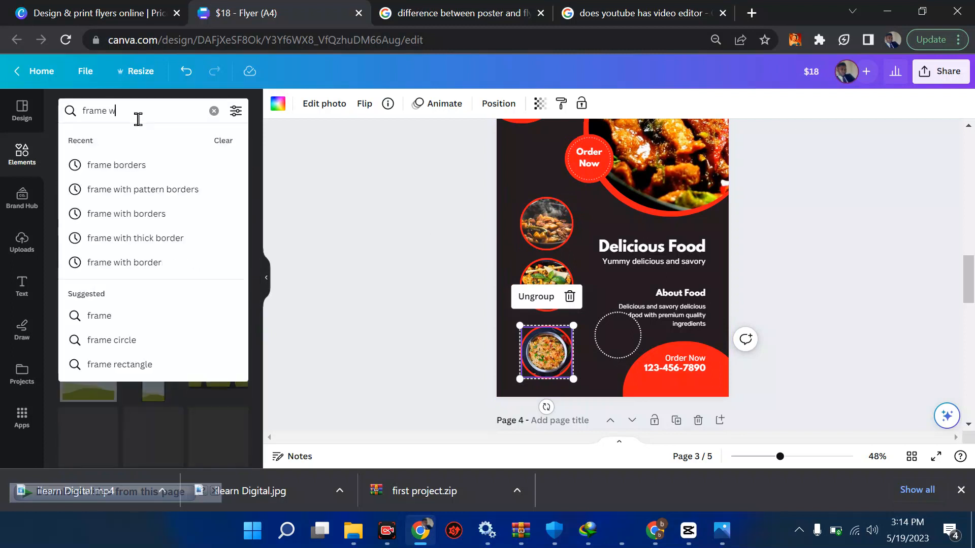
type("ith outline")
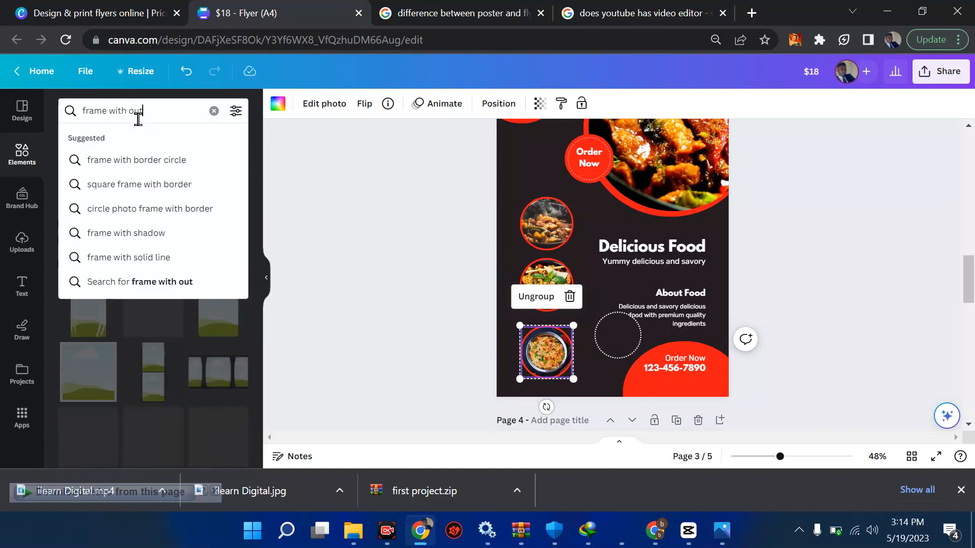
key("Return")
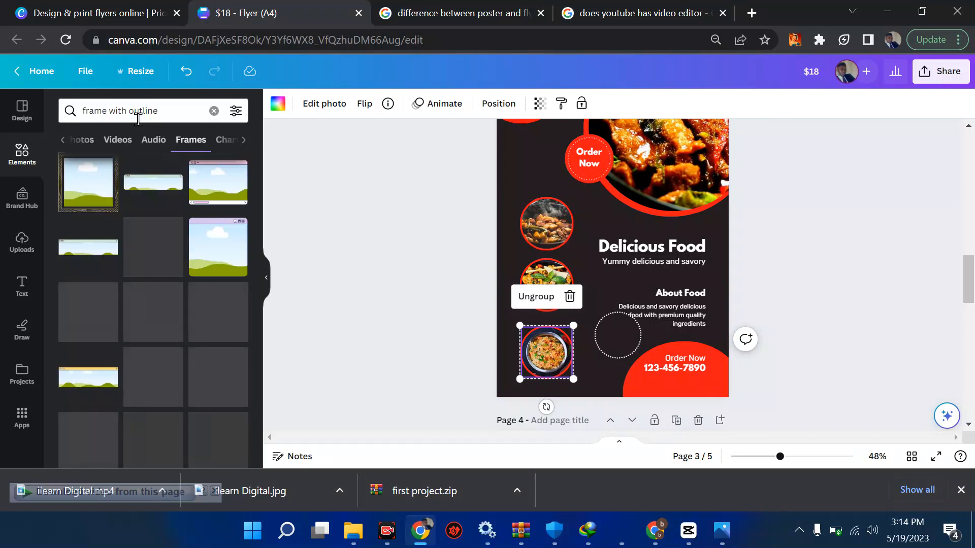
left_click(191, 115)
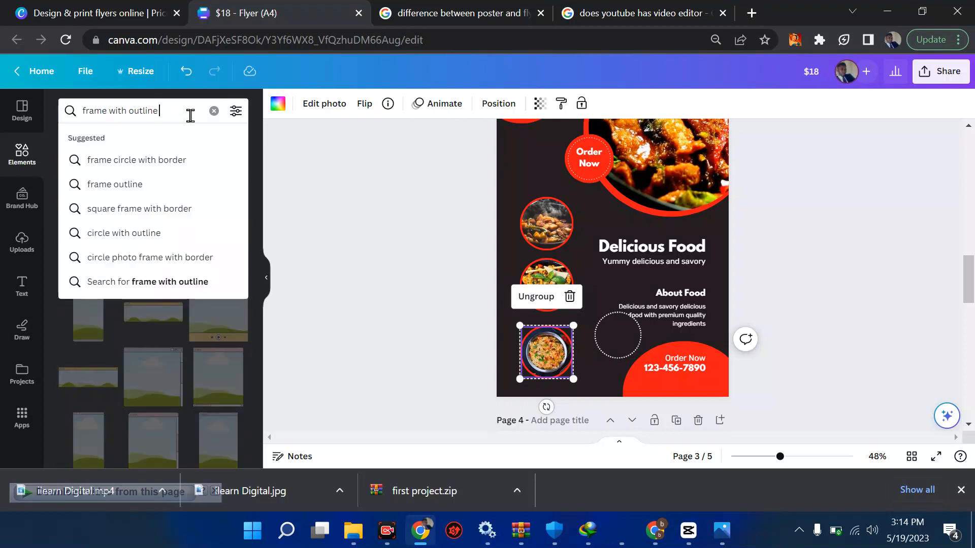
type("cirlce")
key("Return")
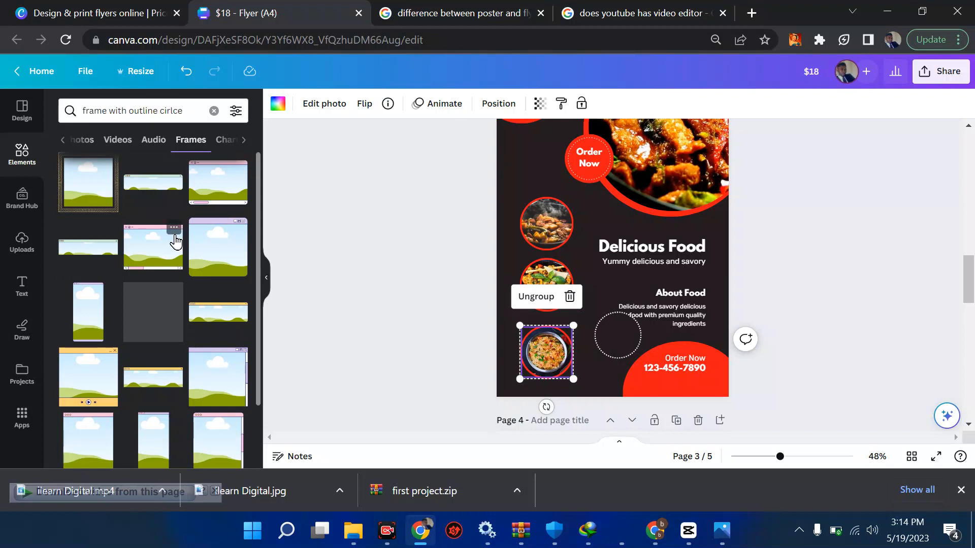
scroll(137, 323, "down", 5)
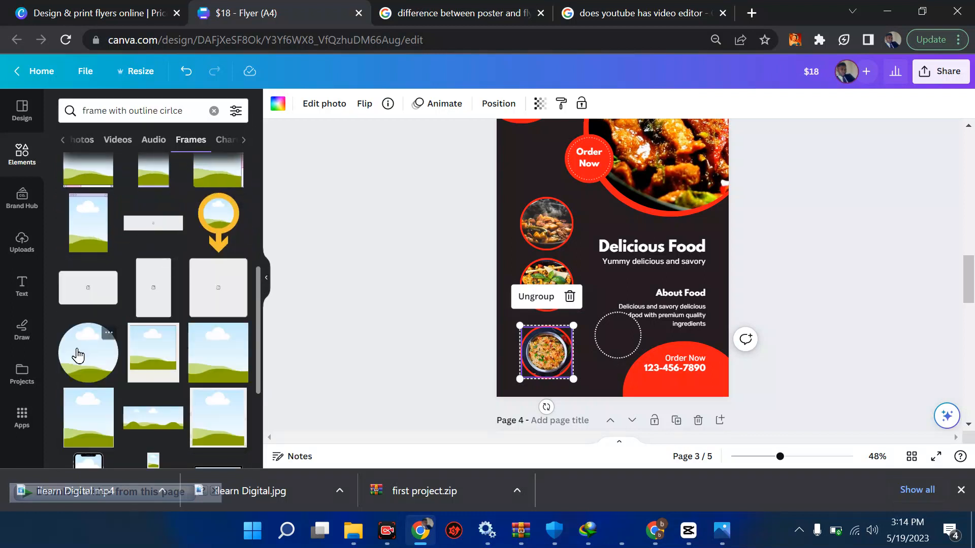
scroll(73, 357, "down", 3)
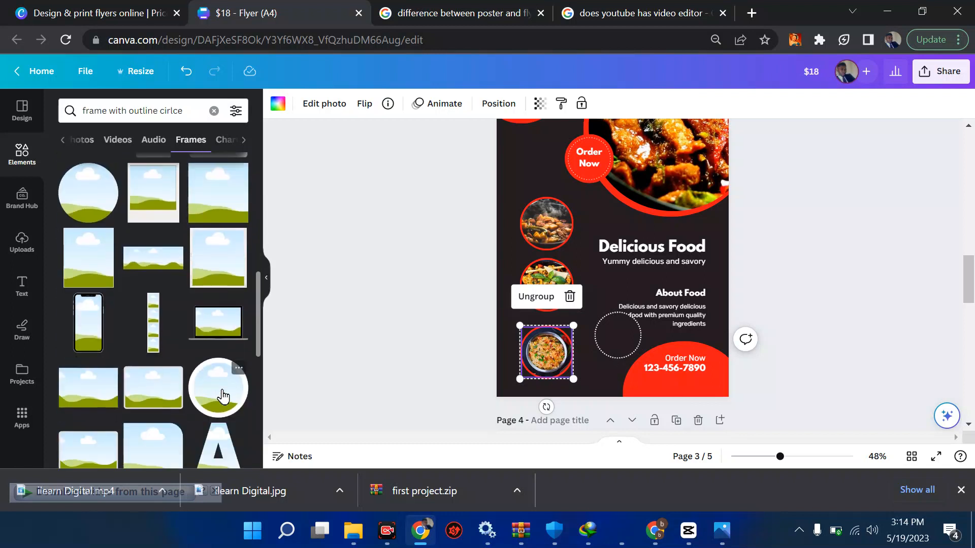
left_click_drag(220, 394, 590, 270)
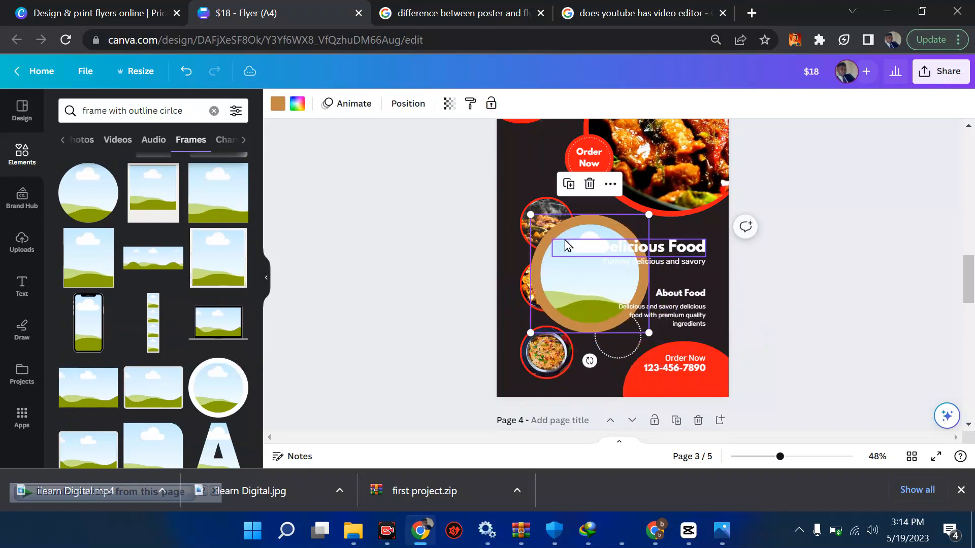
Detach the large food photo from its frame on page 3 and place it inside the new round frame
left_click(674, 152)
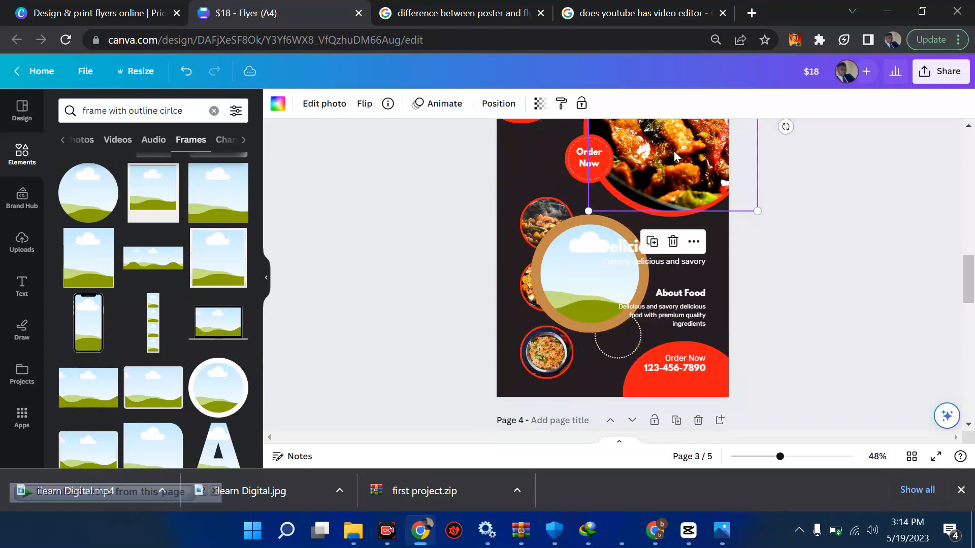
right_click(674, 150)
left_click(692, 422)
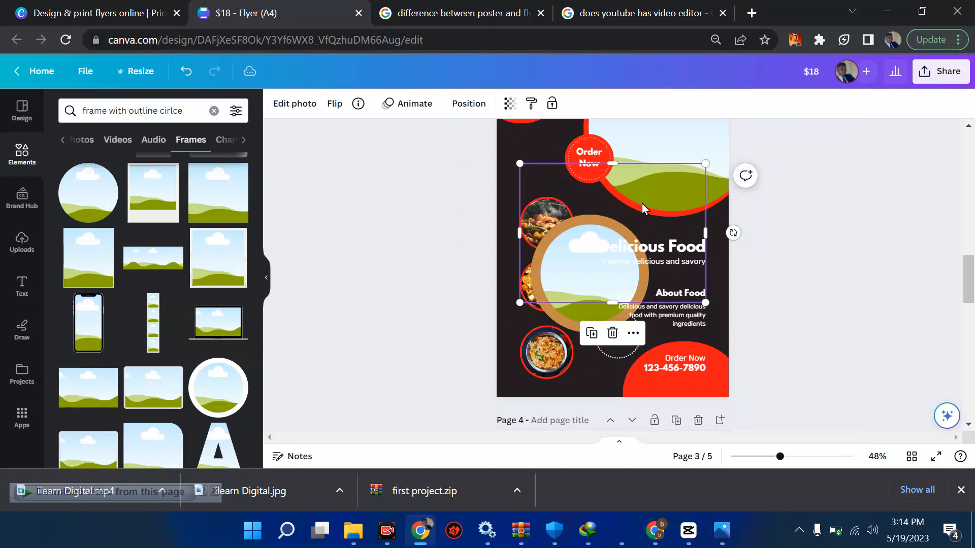
left_click_drag(651, 190, 582, 273)
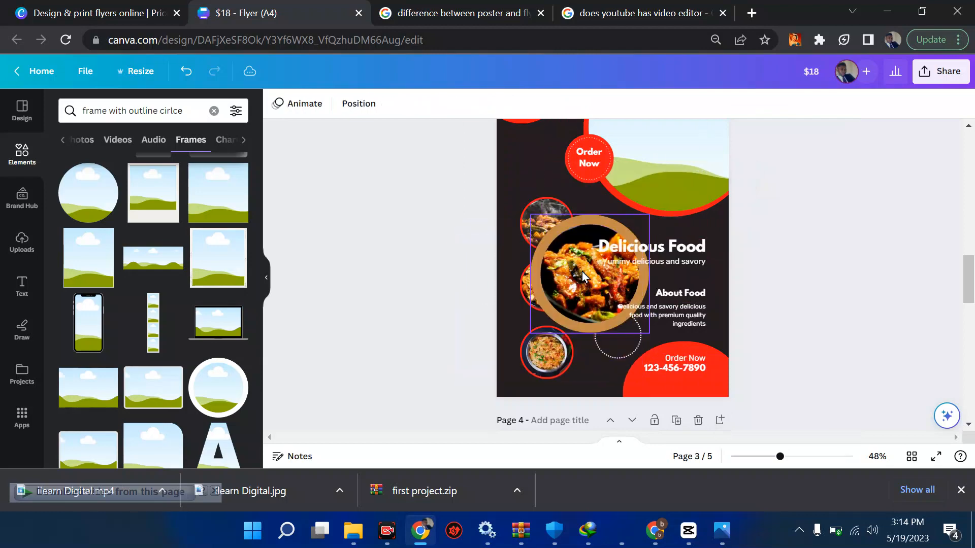
Color the round frame's border red and move the frame onto the "Delicious Food" and "About Food" text
left_click(543, 241)
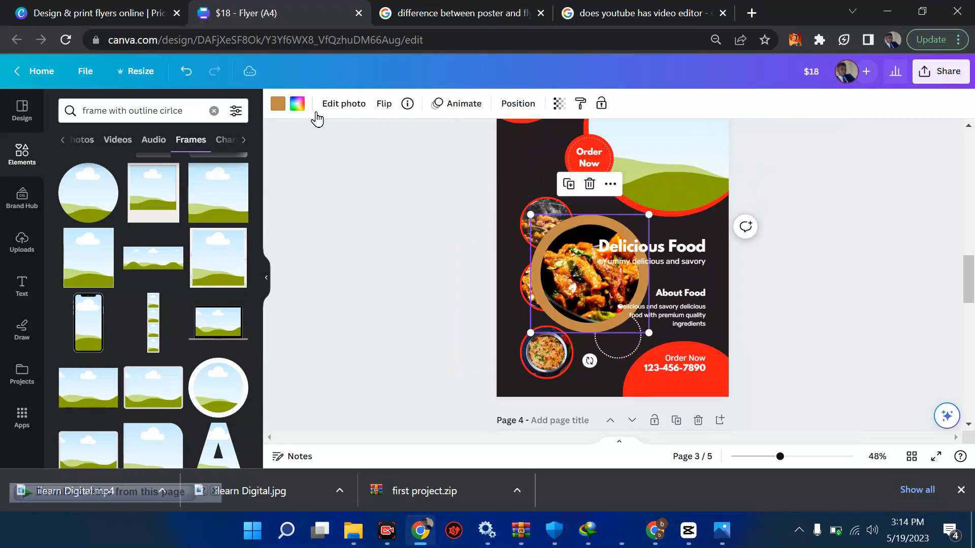
left_click(278, 103)
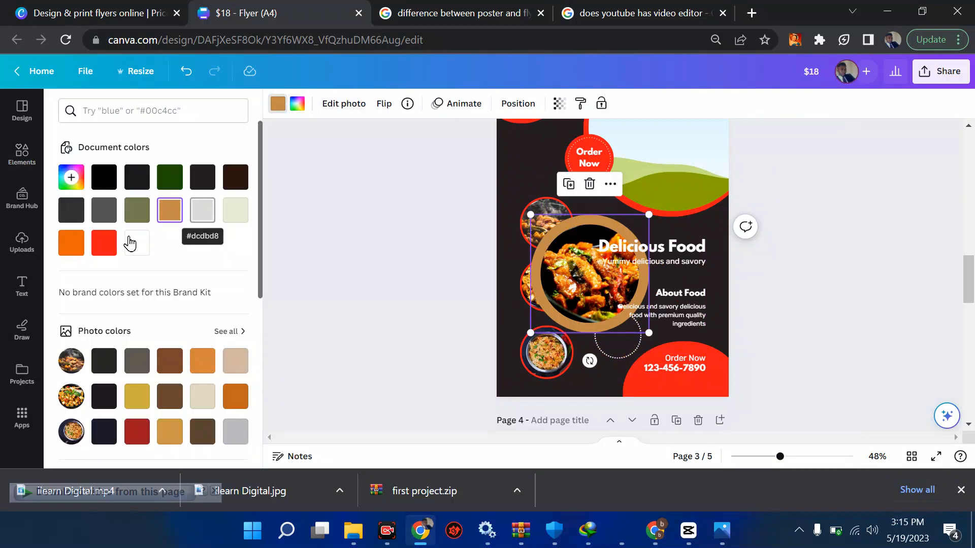
left_click(104, 243)
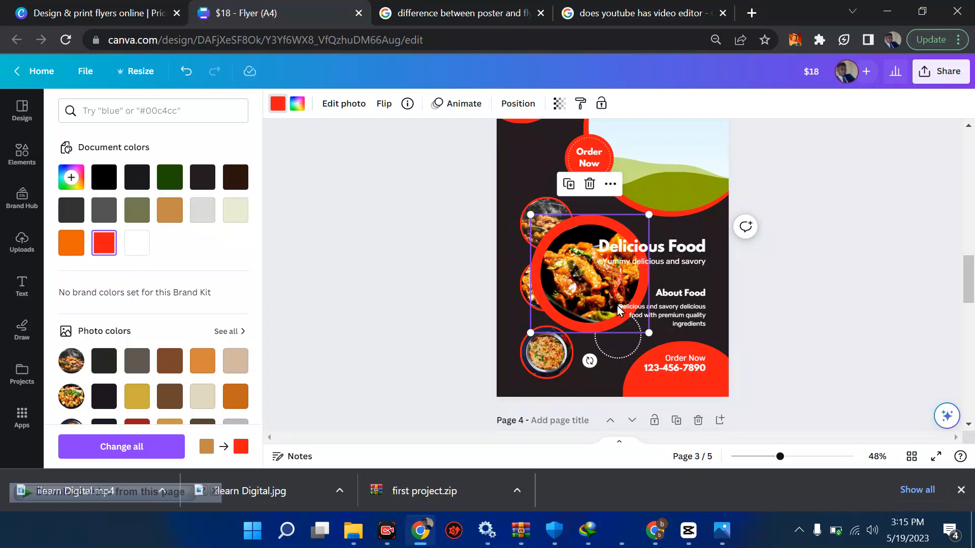
left_click_drag(617, 306, 685, 321)
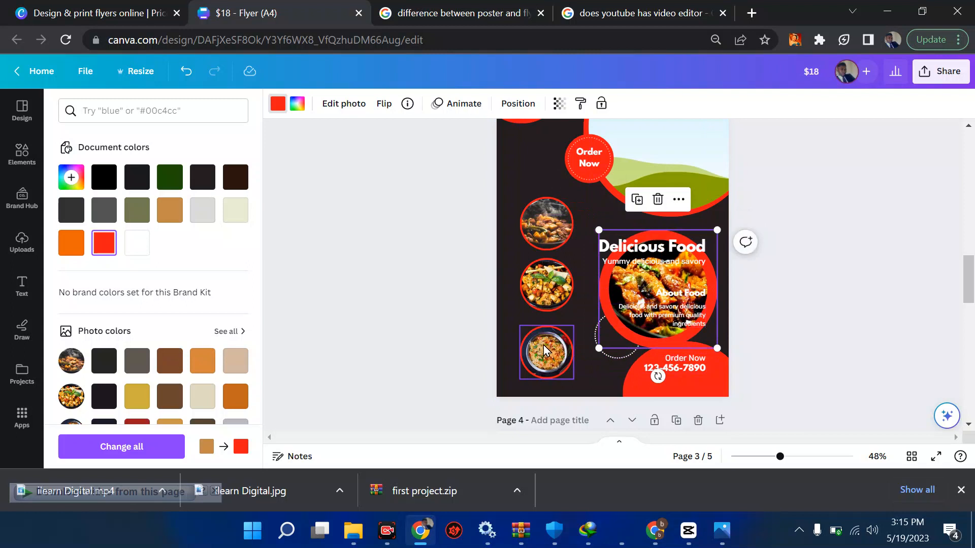
Select the crossed-cutlery icon on page 3's red corner shape and search the elements for "fork"
left_click(544, 346)
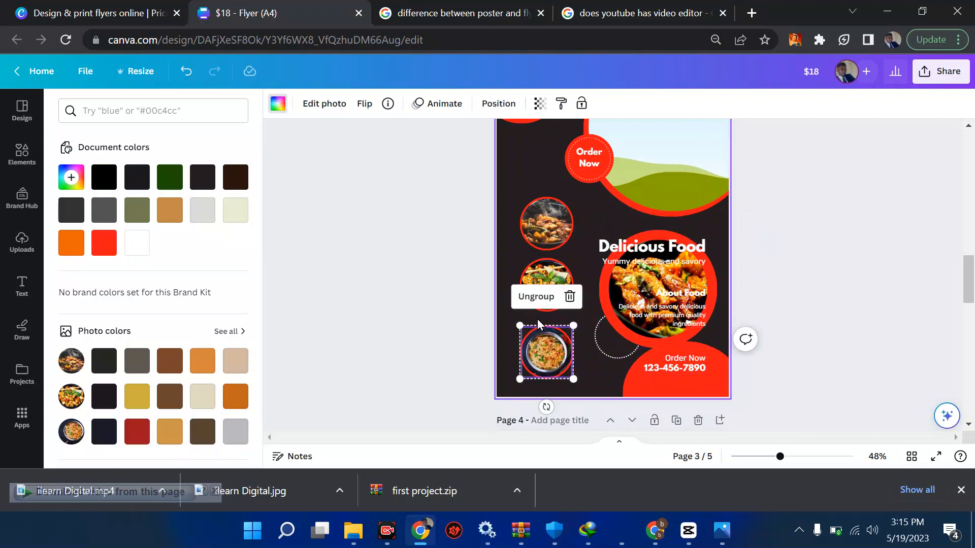
scroll(538, 325, "up", 3)
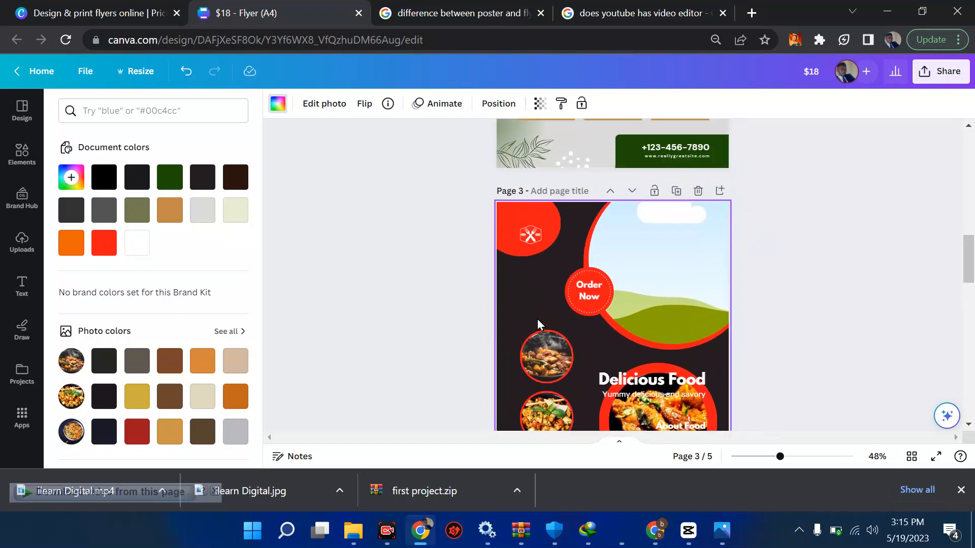
left_click(534, 246)
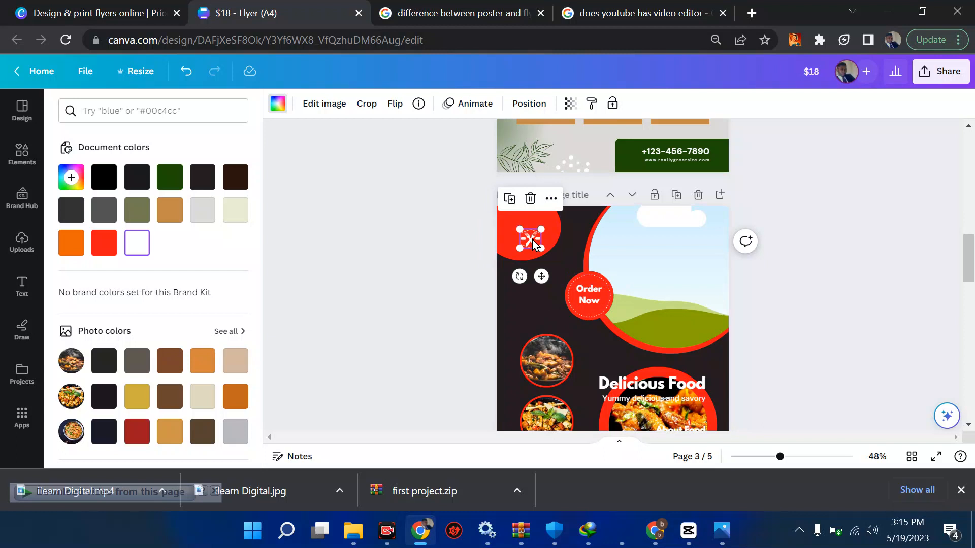
left_click(156, 110)
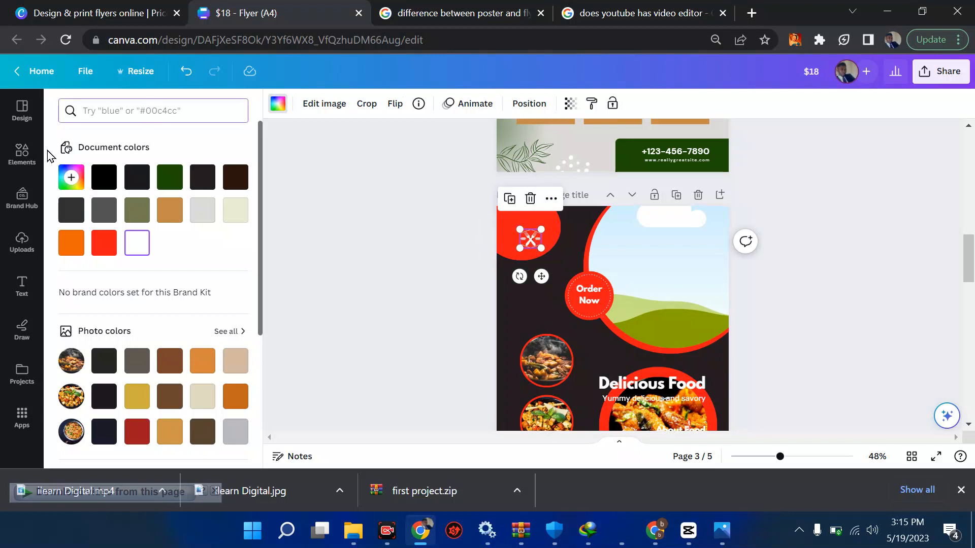
left_click(22, 153)
left_click(121, 111)
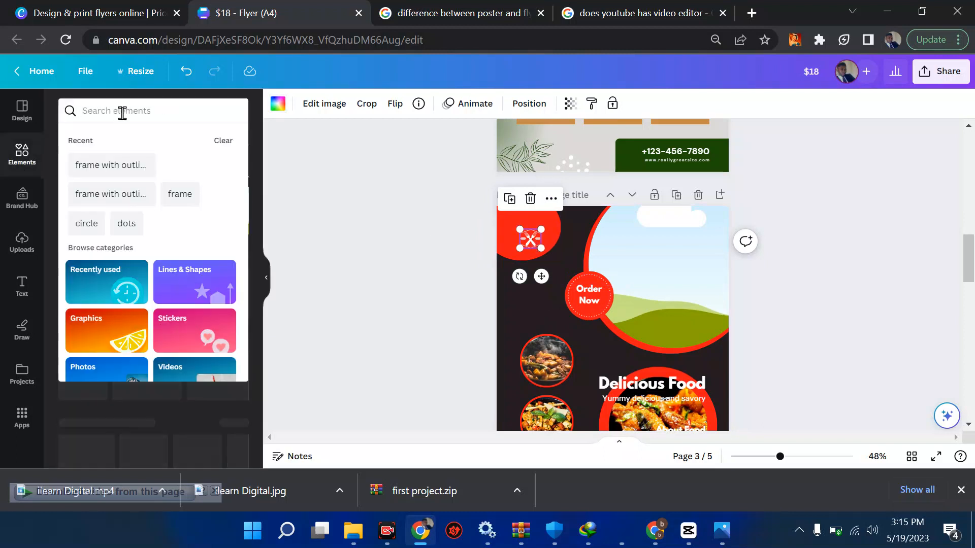
type("fork")
key("Return")
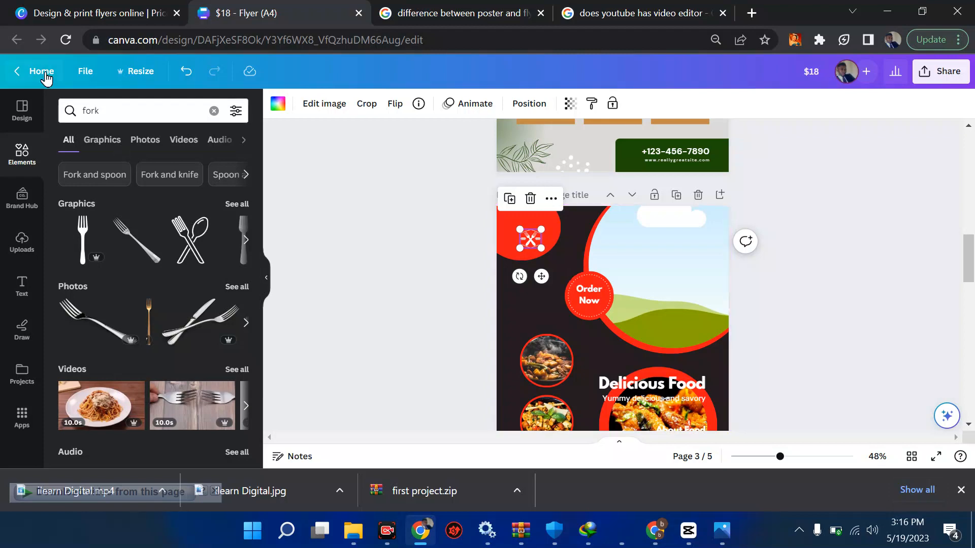
Look over the Design spotlight categories on the Canva flyers page, then return to the flyer design and view page 2
left_click(91, 14)
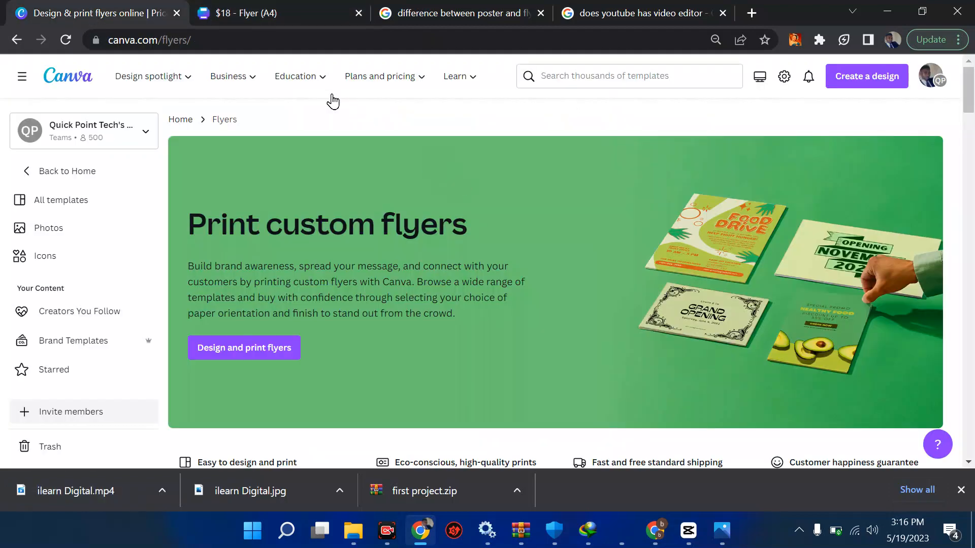
mouse_move(189, 81)
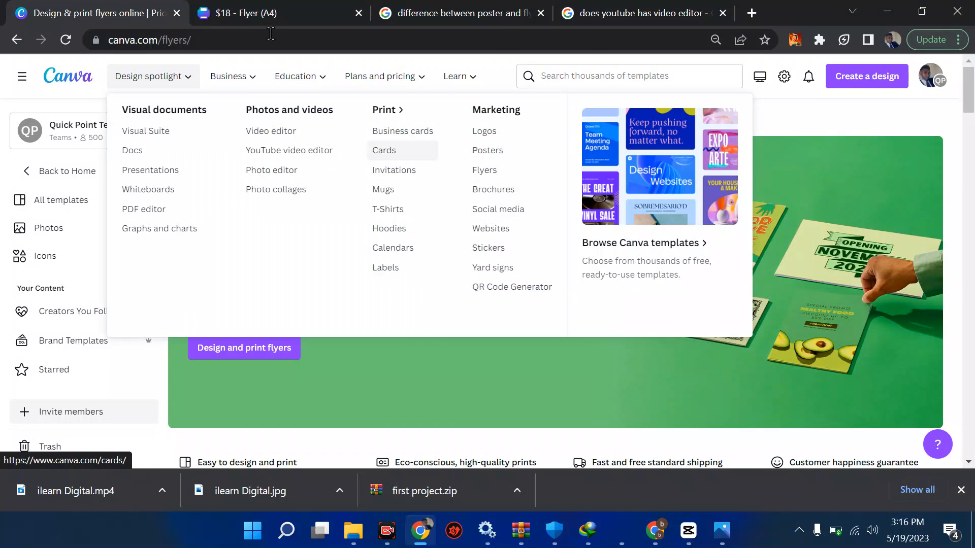
left_click(246, 13)
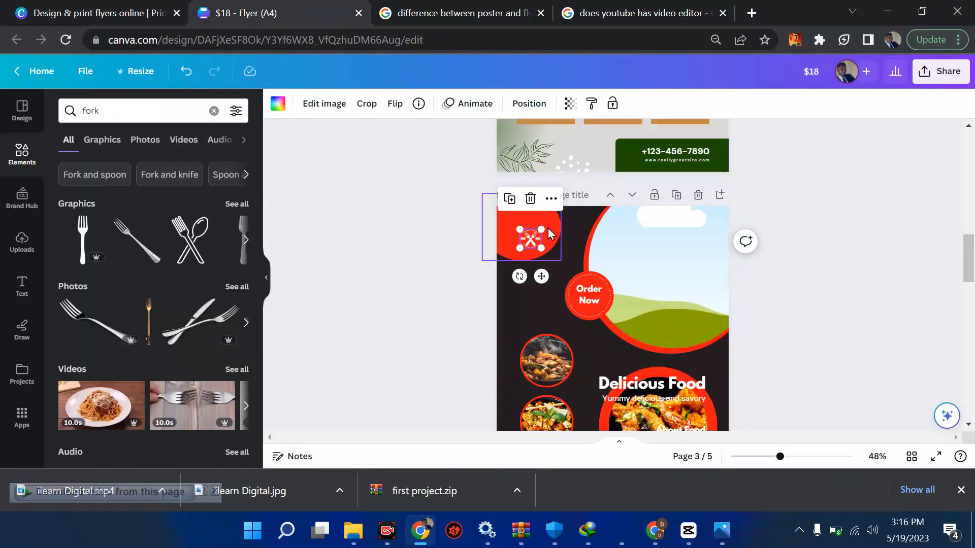
scroll(589, 296, "up", 5)
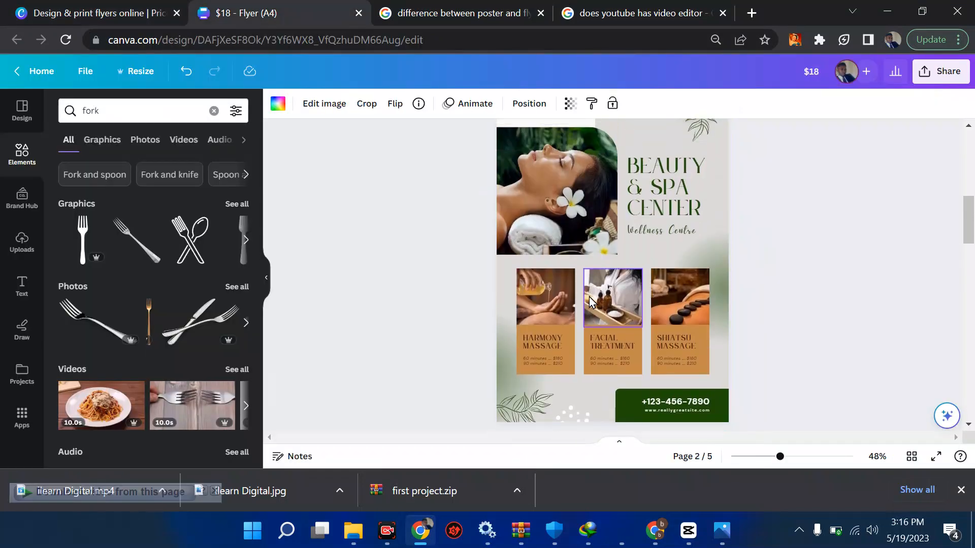